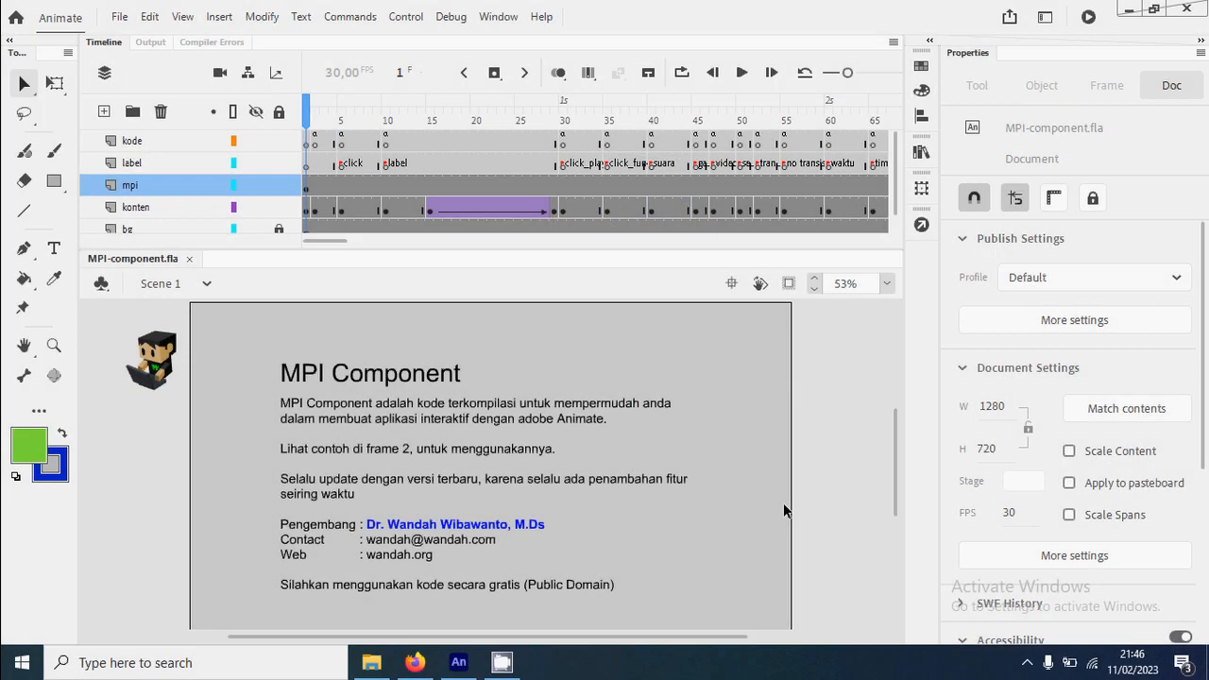
# Switch to Firefox to view the MPI Component download on the wandah.org code page, and return to Animate
pyautogui.click(415, 662)
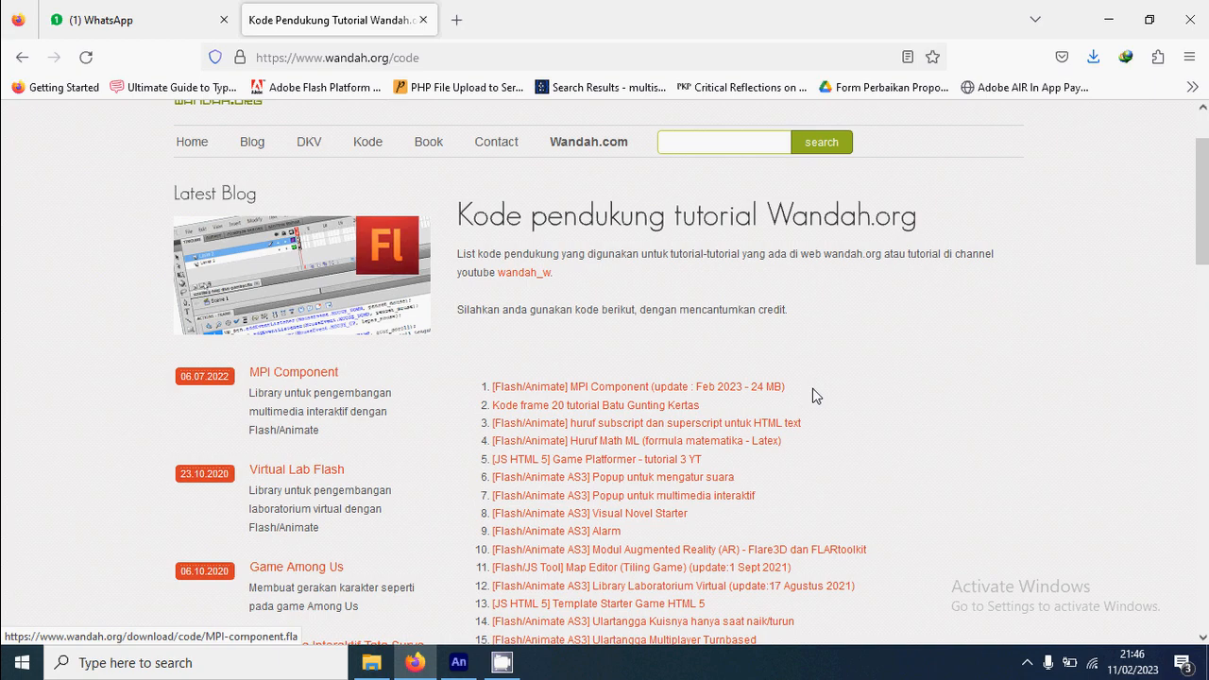
pyautogui.hotkey('alt', 'Tab')
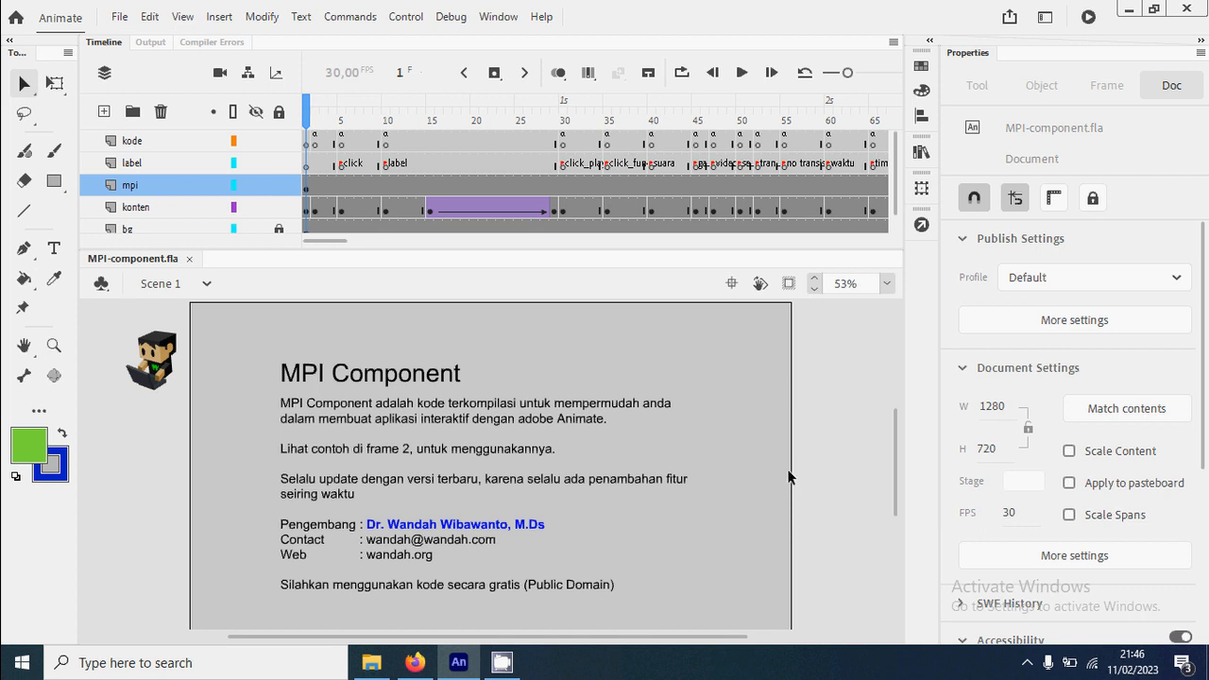
# Create a new HD document of 1280 x 720 pixels at 30 fps for ActionScript 3.0
pyautogui.click(118, 17)
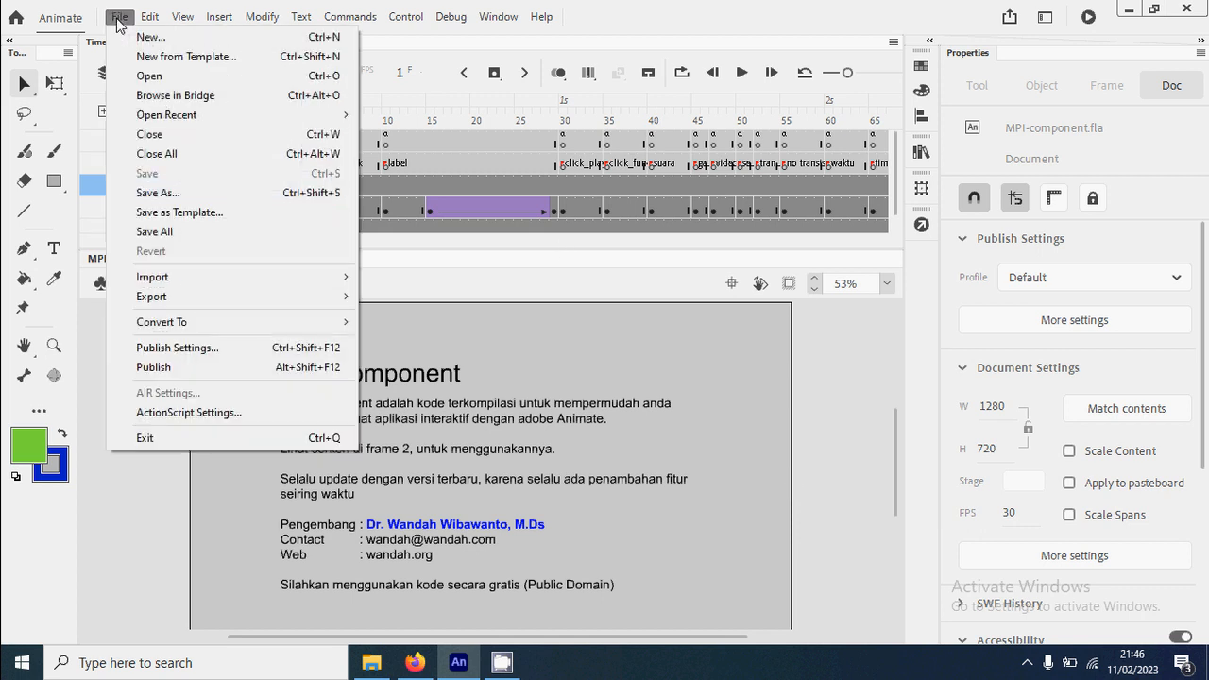
pyautogui.click(201, 40)
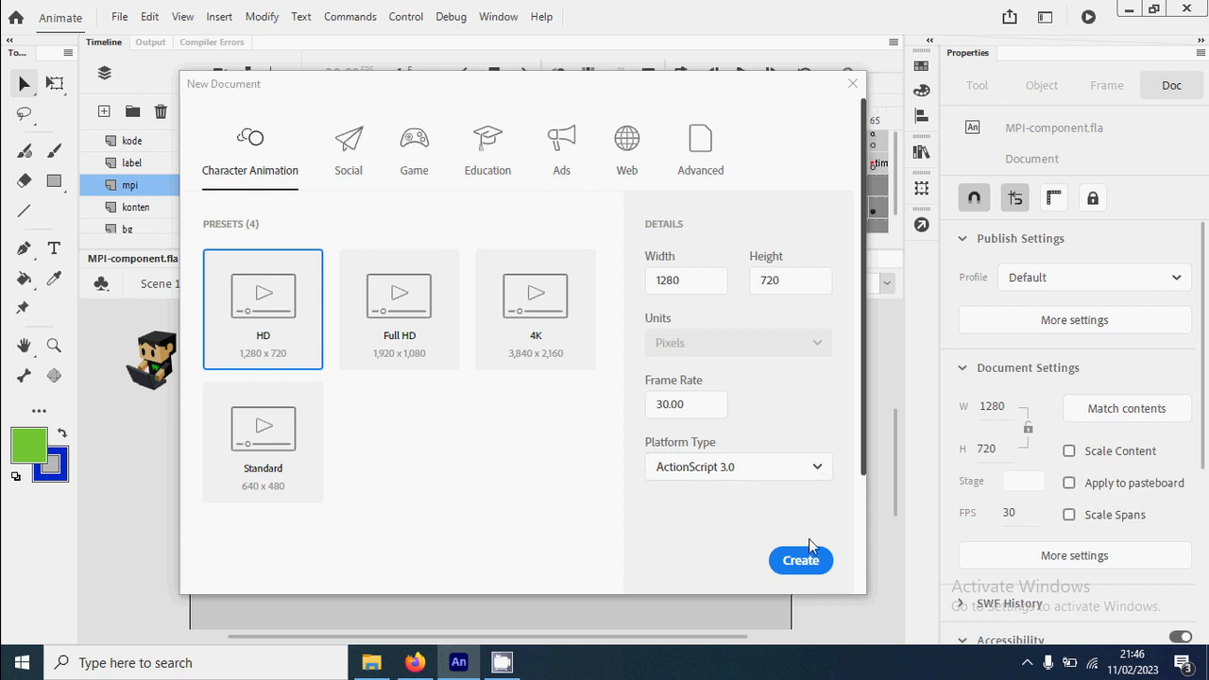
pyautogui.click(809, 571)
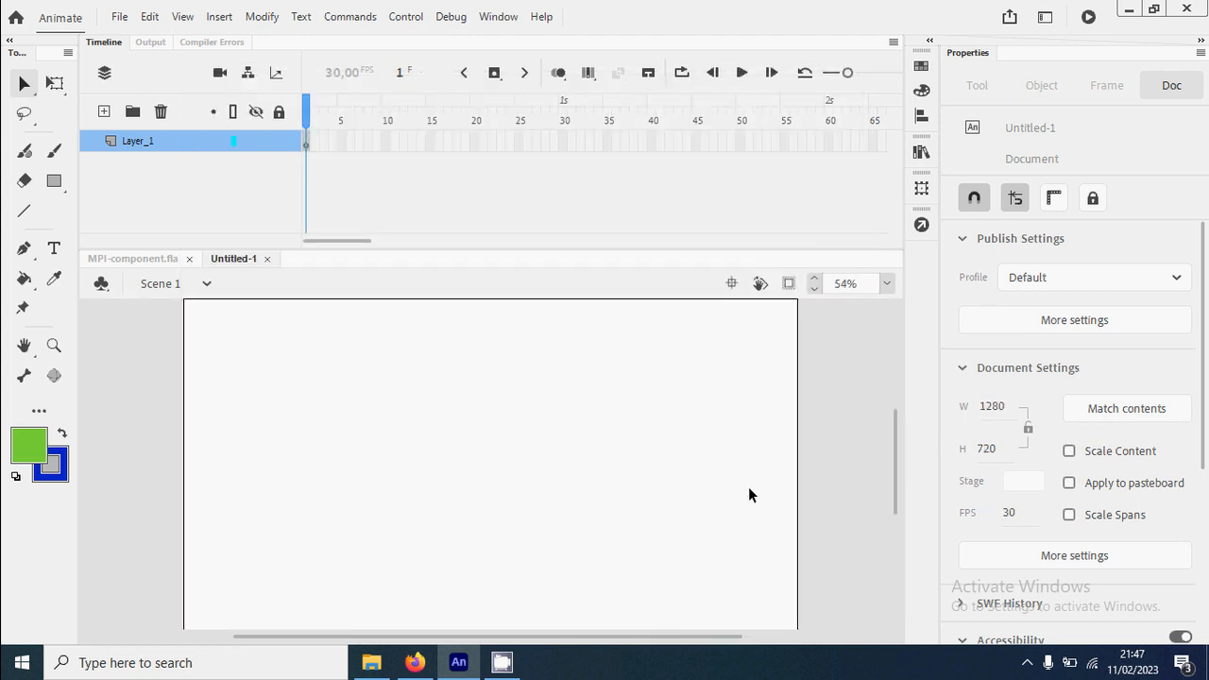
# Add three new layers above Layer_1 in the timeline
pyautogui.click(105, 113)
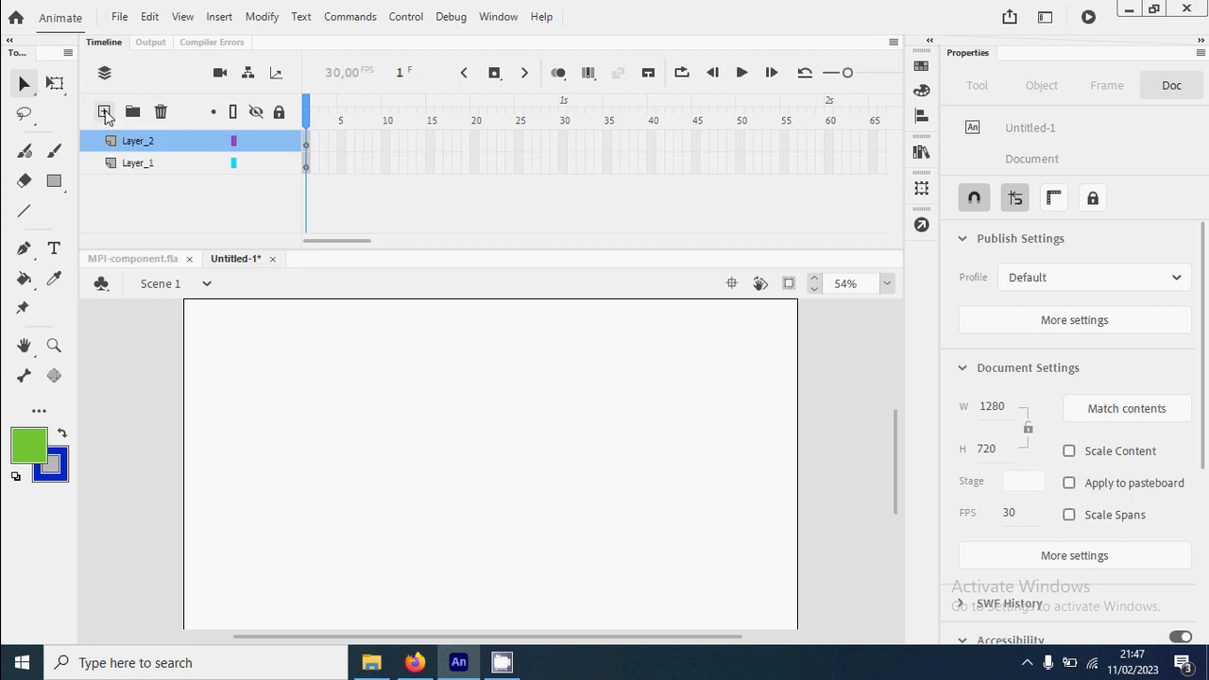
pyautogui.click(104, 113)
pyautogui.click(105, 112)
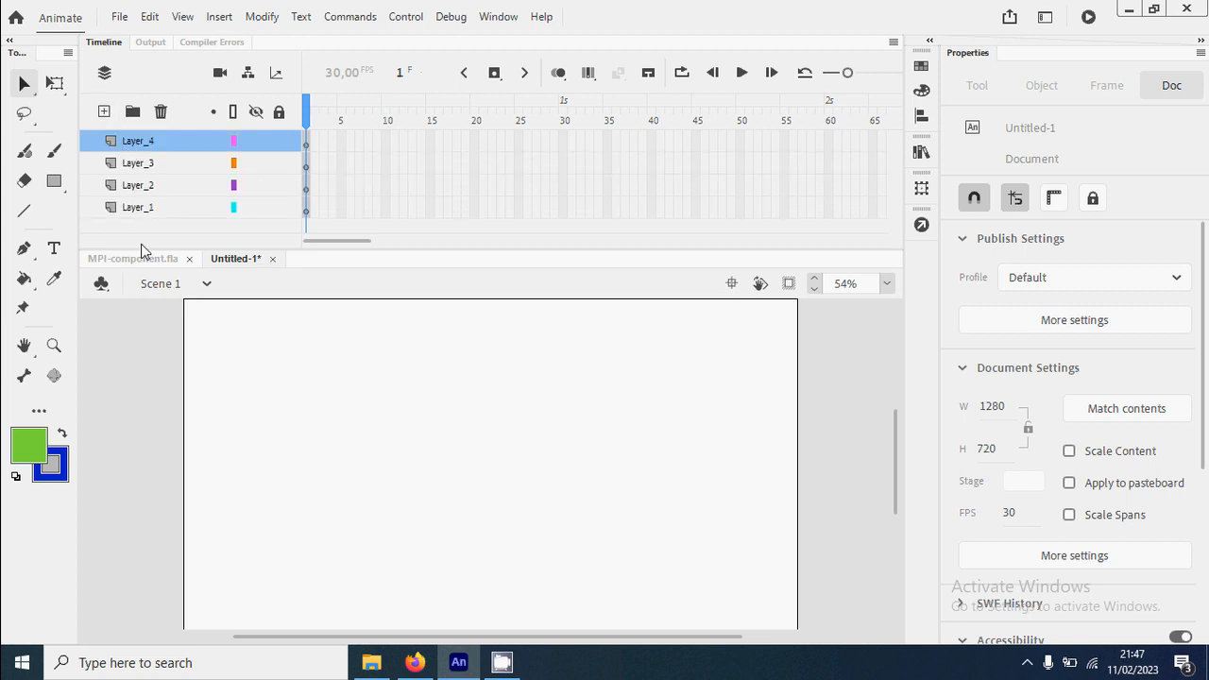
# Rename Layer_1 as bg and Layer_2 as konten
pyautogui.doubleClick(157, 207)
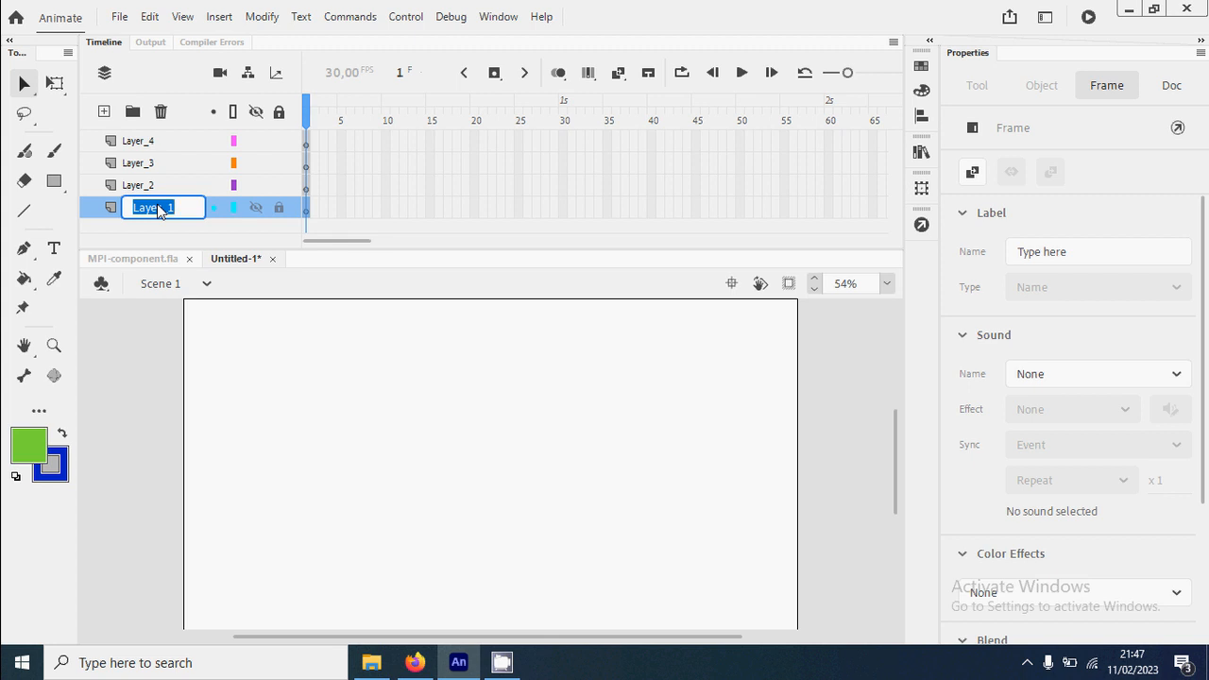
pyautogui.write('bg')
pyautogui.press('Return')
pyautogui.doubleClick(156, 189)
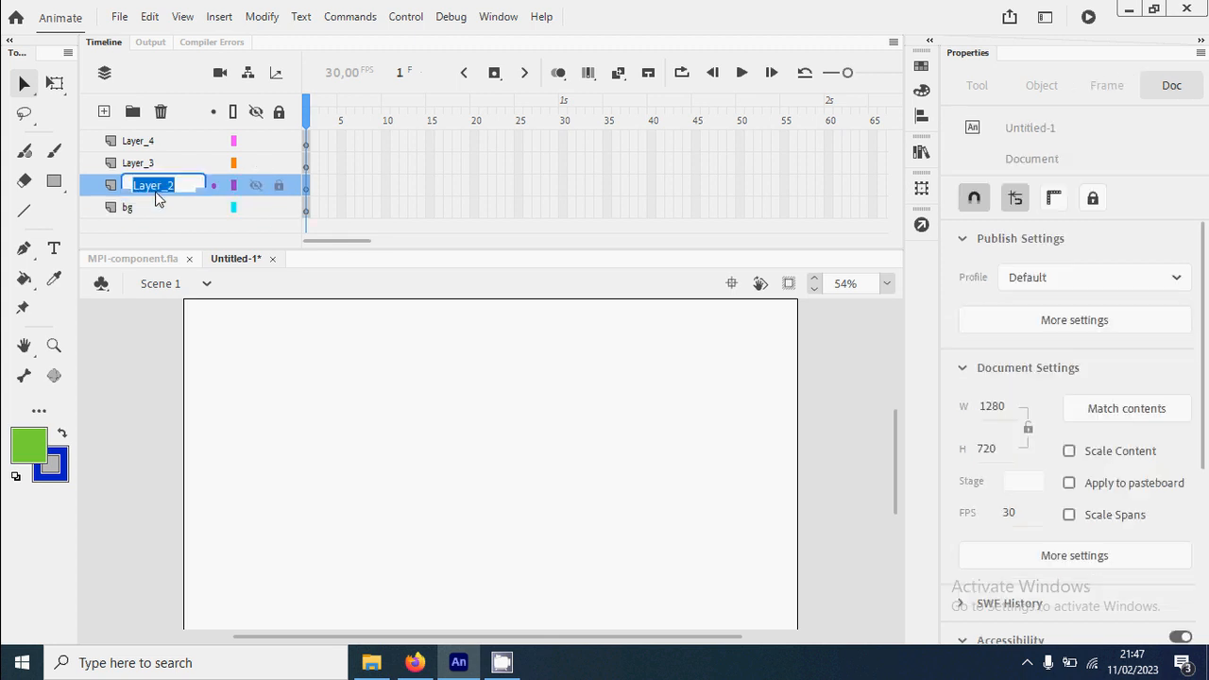
pyautogui.write('konten')
pyautogui.press('Return')
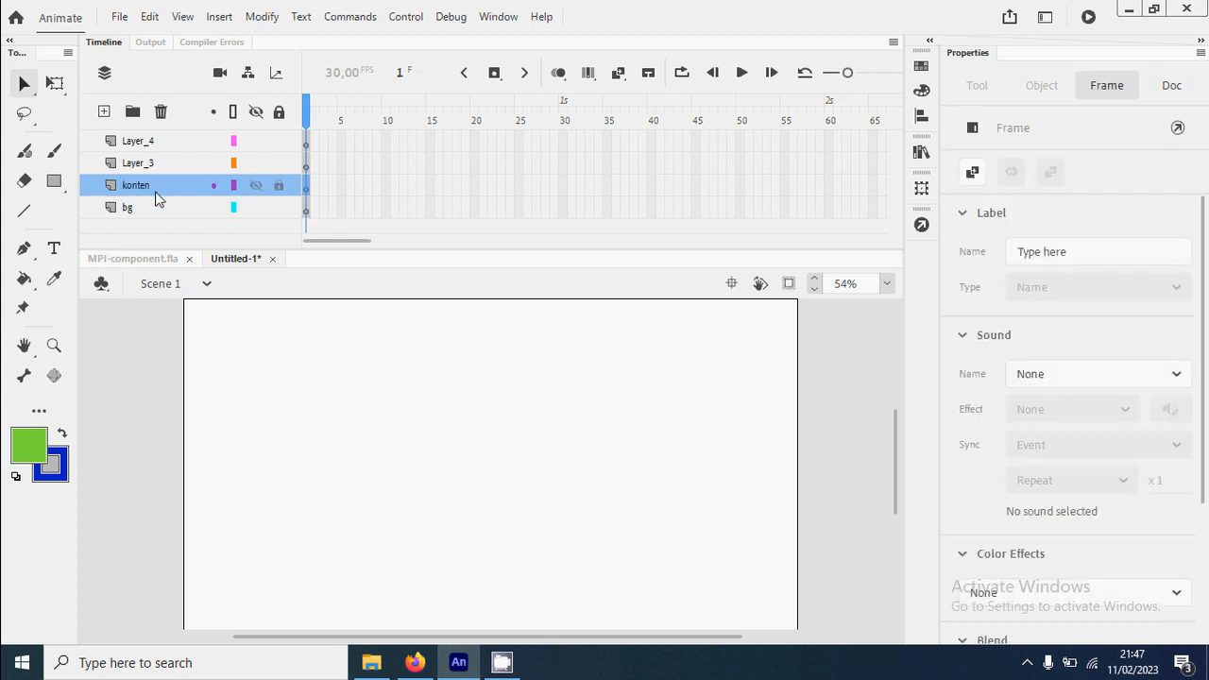
# Rename Layer_3 as mpi and Layer_4 as kode
pyautogui.doubleClick(148, 168)
pyautogui.write('m')
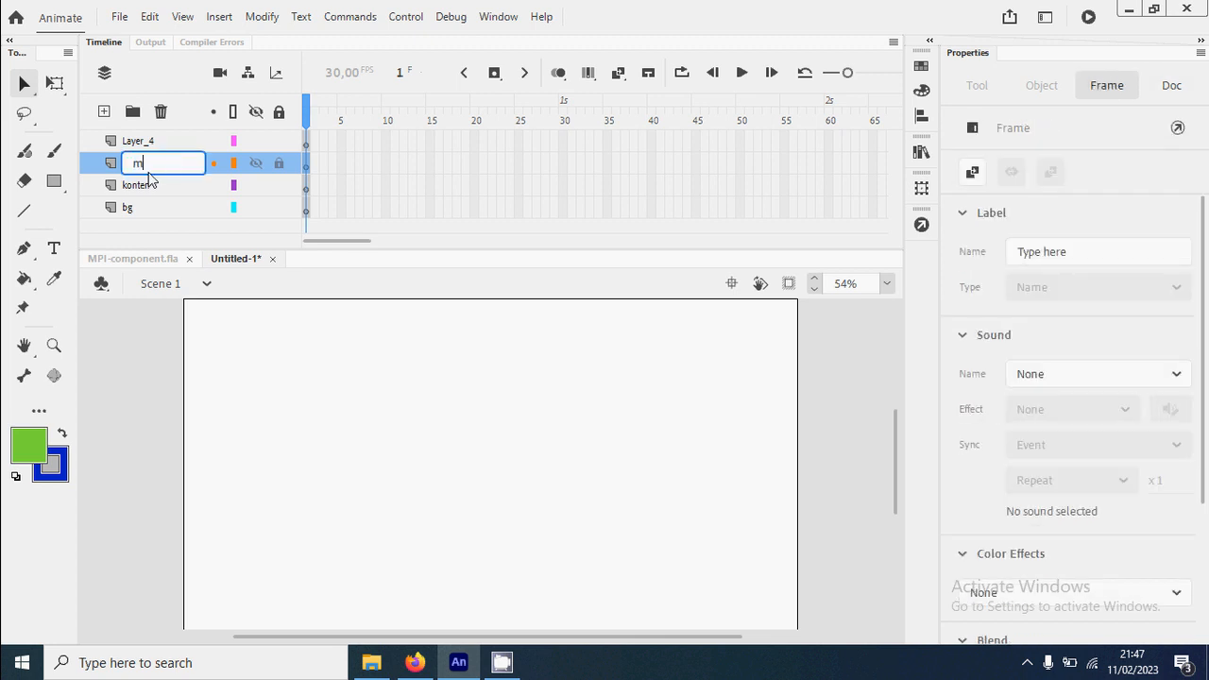
pyautogui.write('pi')
pyautogui.press('Return')
pyautogui.click(154, 142)
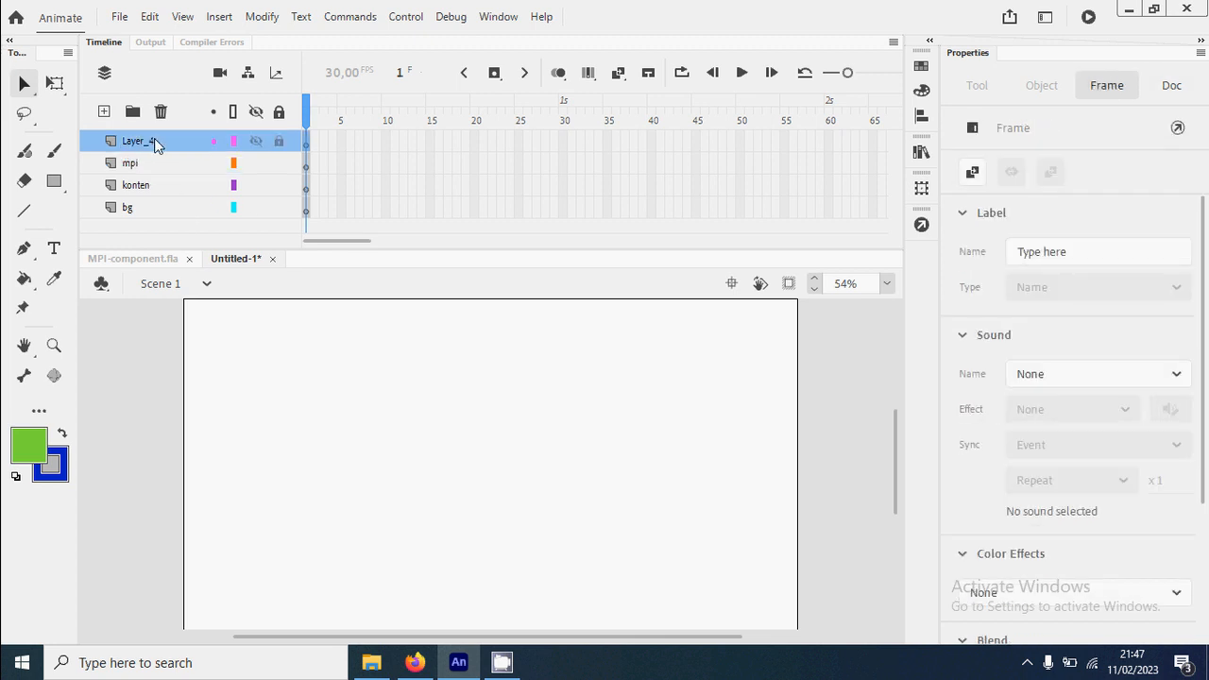
pyautogui.doubleClick(154, 141)
pyautogui.write('kode')
pyautogui.press('Return')
# Copy the mpi character instance from MPI-component.fla and paste it in place on frame 1 of the new document's mpi layer
pyautogui.click(146, 261)
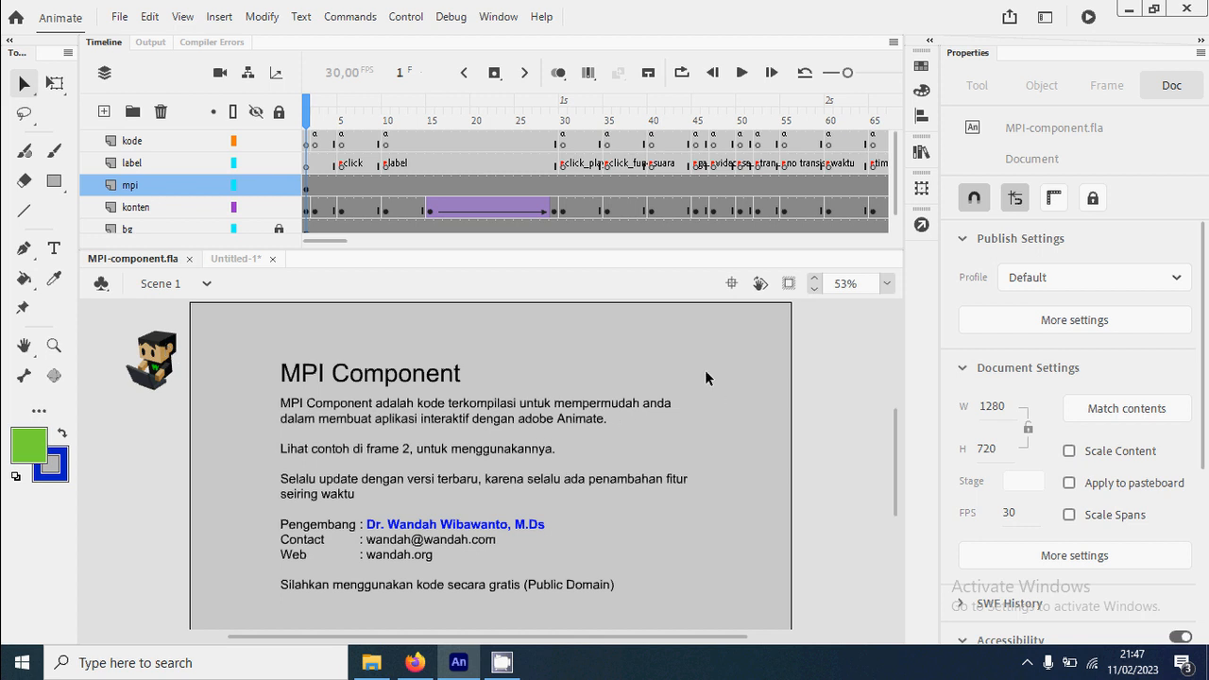
pyautogui.click(170, 364)
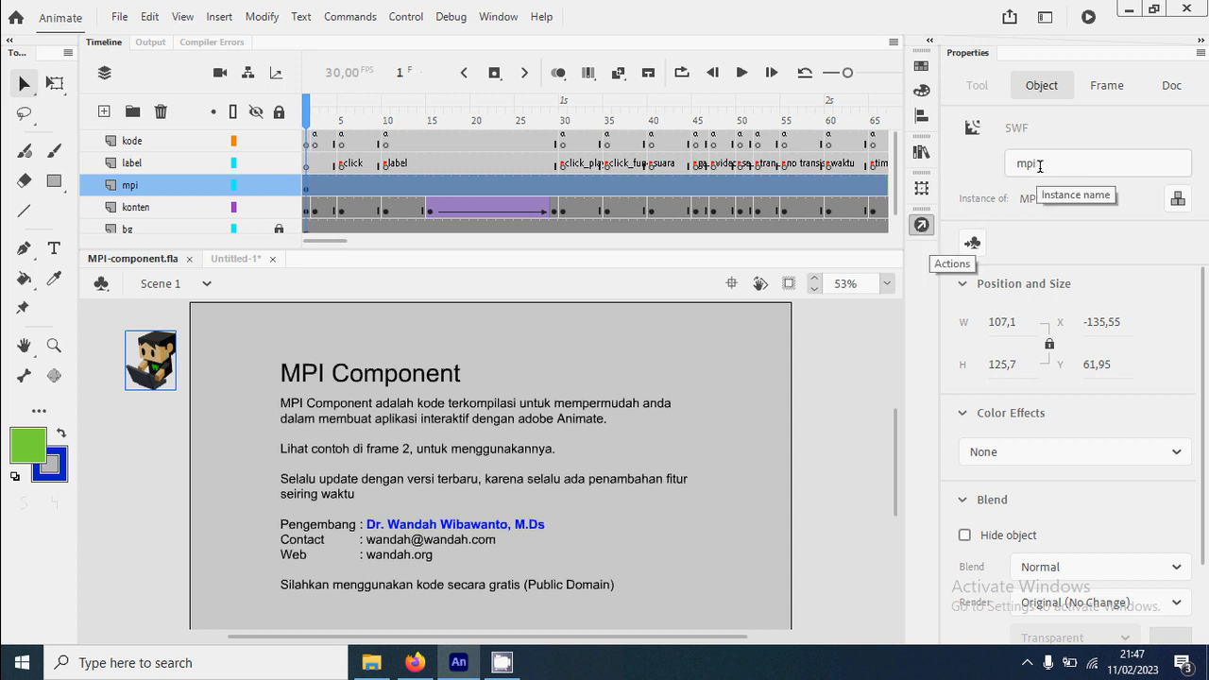
pyautogui.rightClick(161, 349)
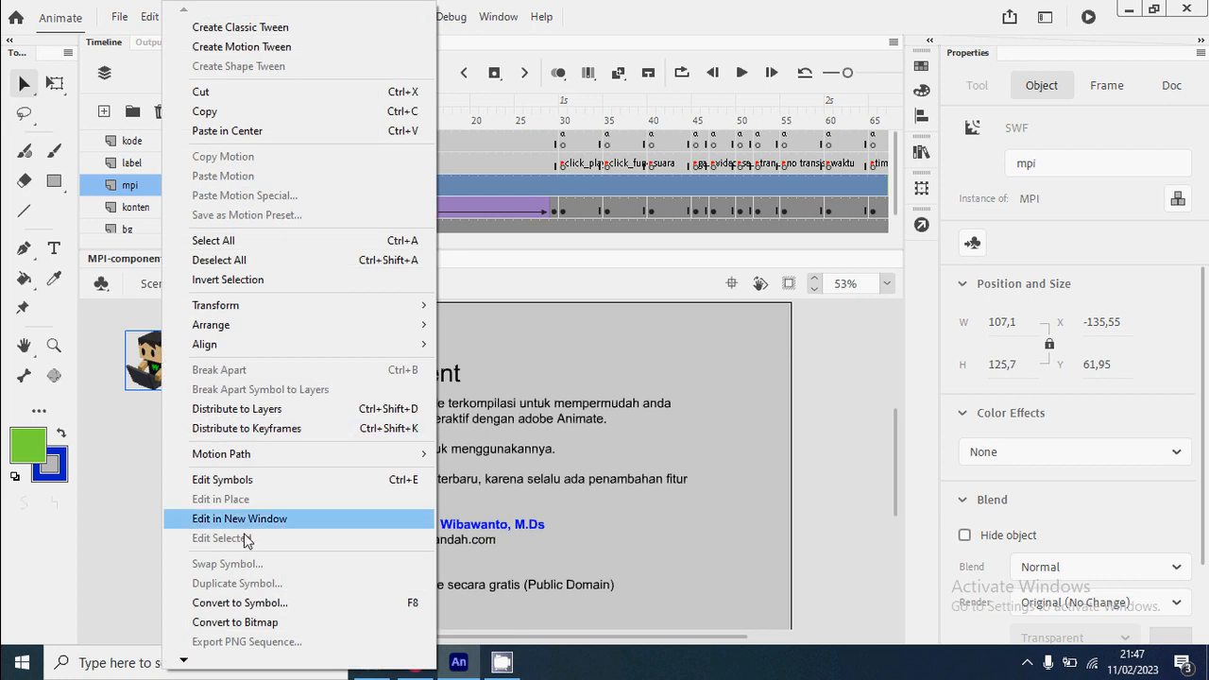
pyautogui.click(237, 111)
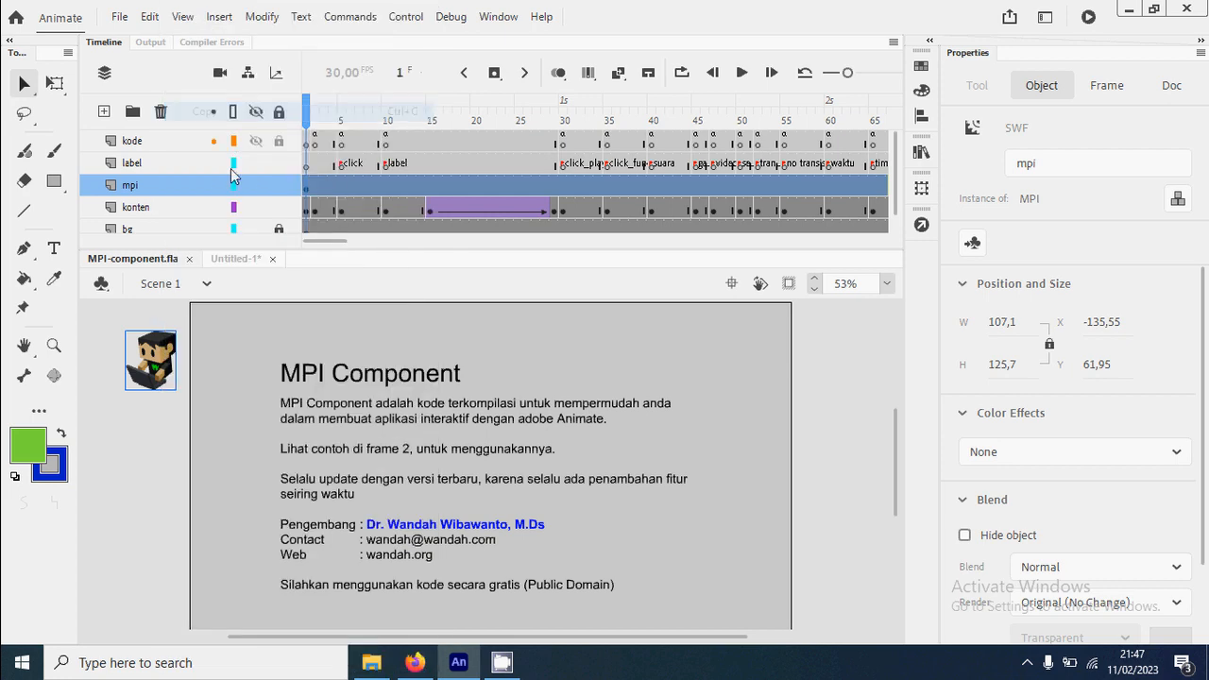
pyautogui.click(236, 259)
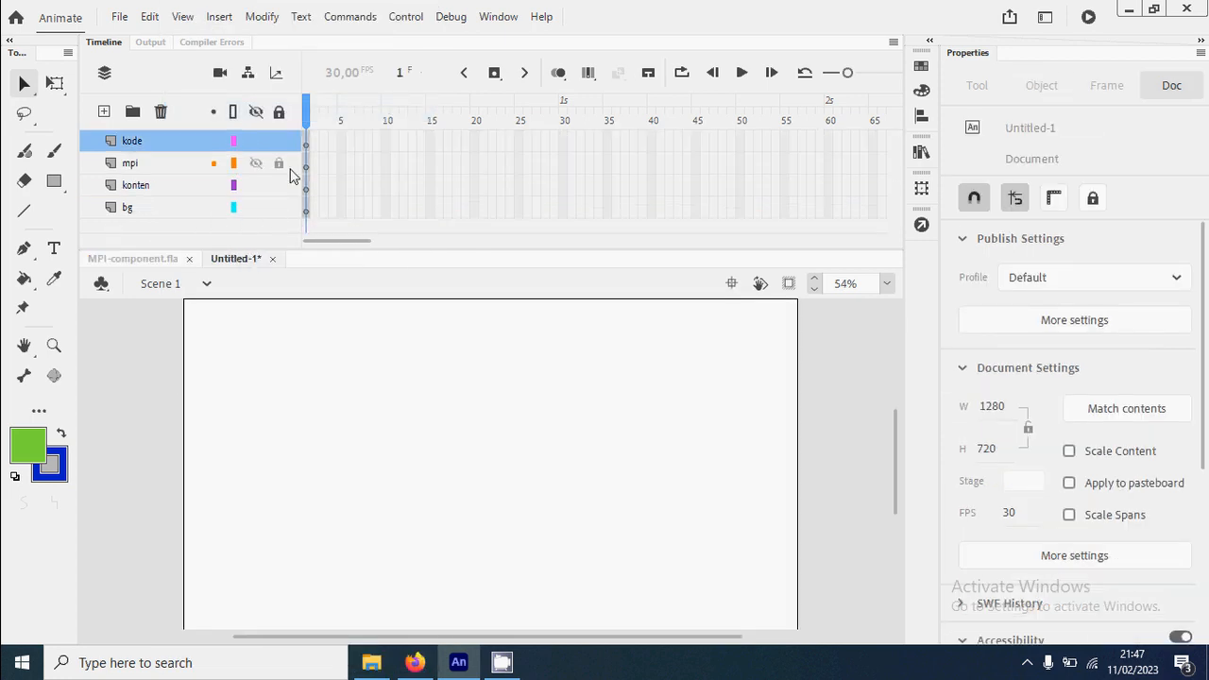
pyautogui.click(307, 167)
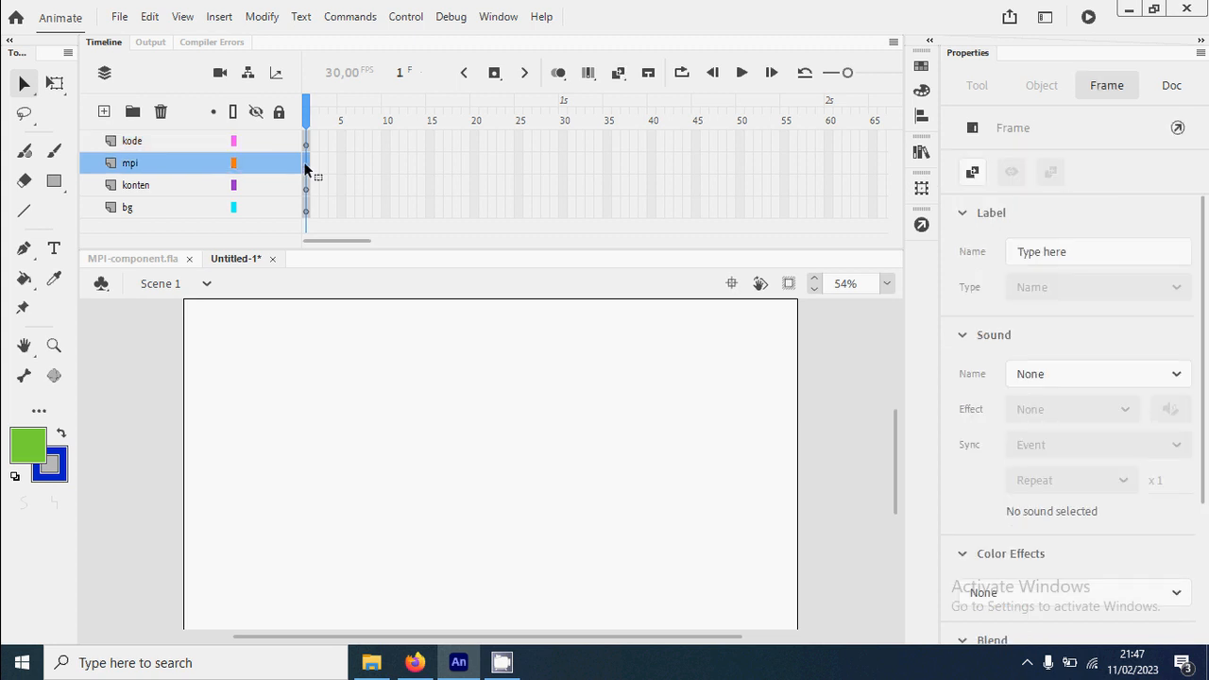
pyautogui.rightClick(308, 369)
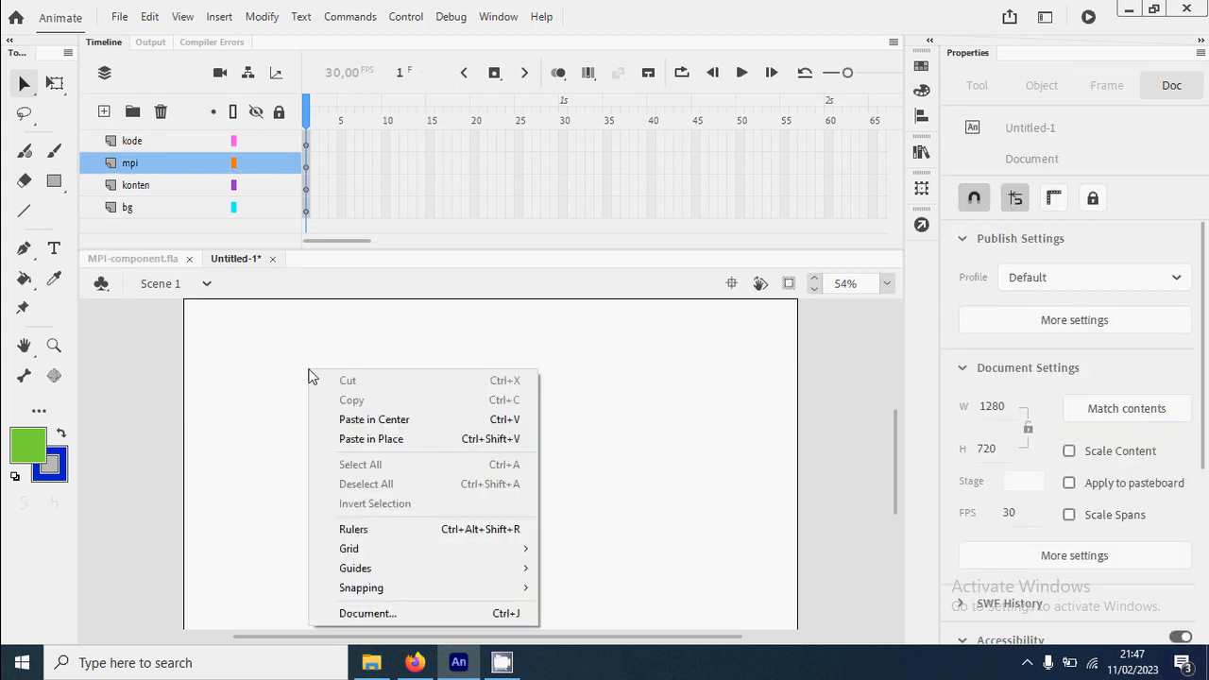
pyautogui.click(410, 439)
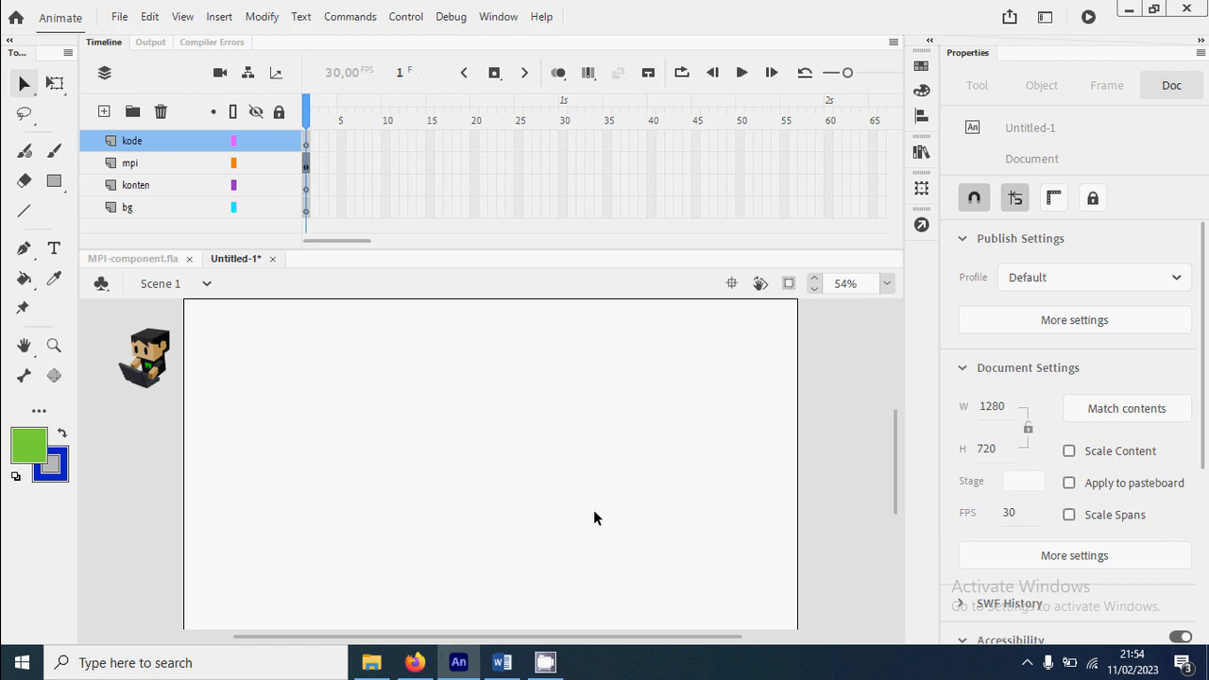
# Switch to Word to examine the table of monthly sales (Bulan and Penjualan), and return to Animate
pyautogui.click(510, 664)
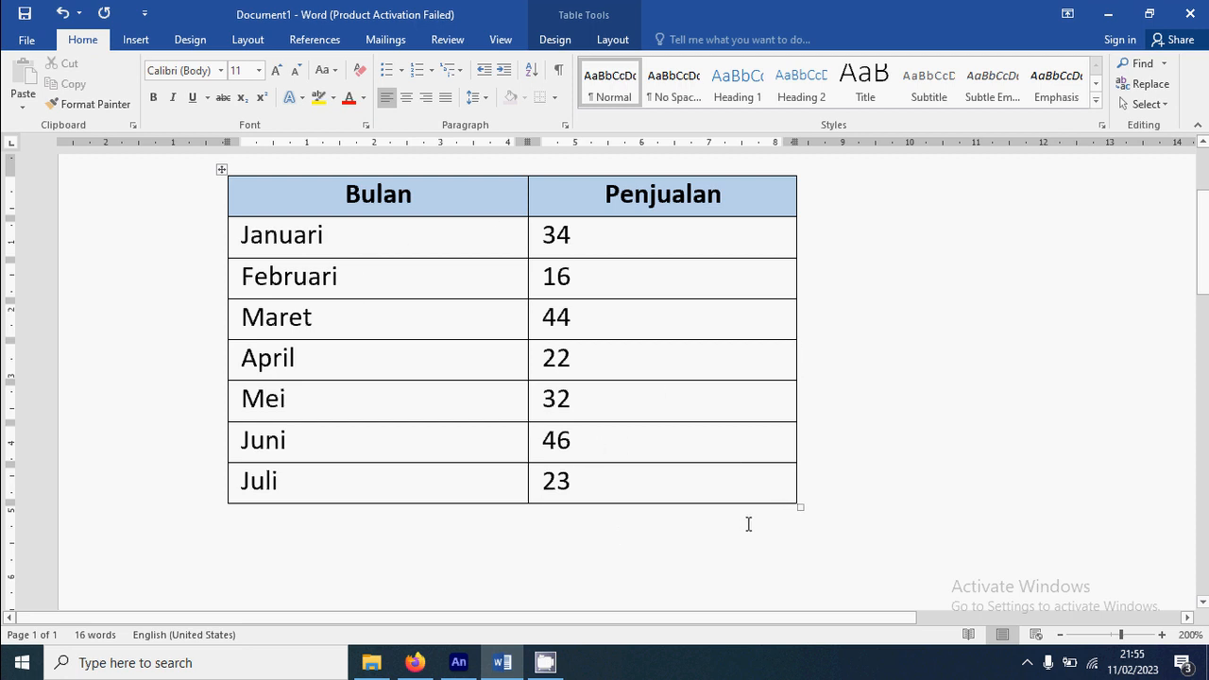
pyautogui.click(459, 667)
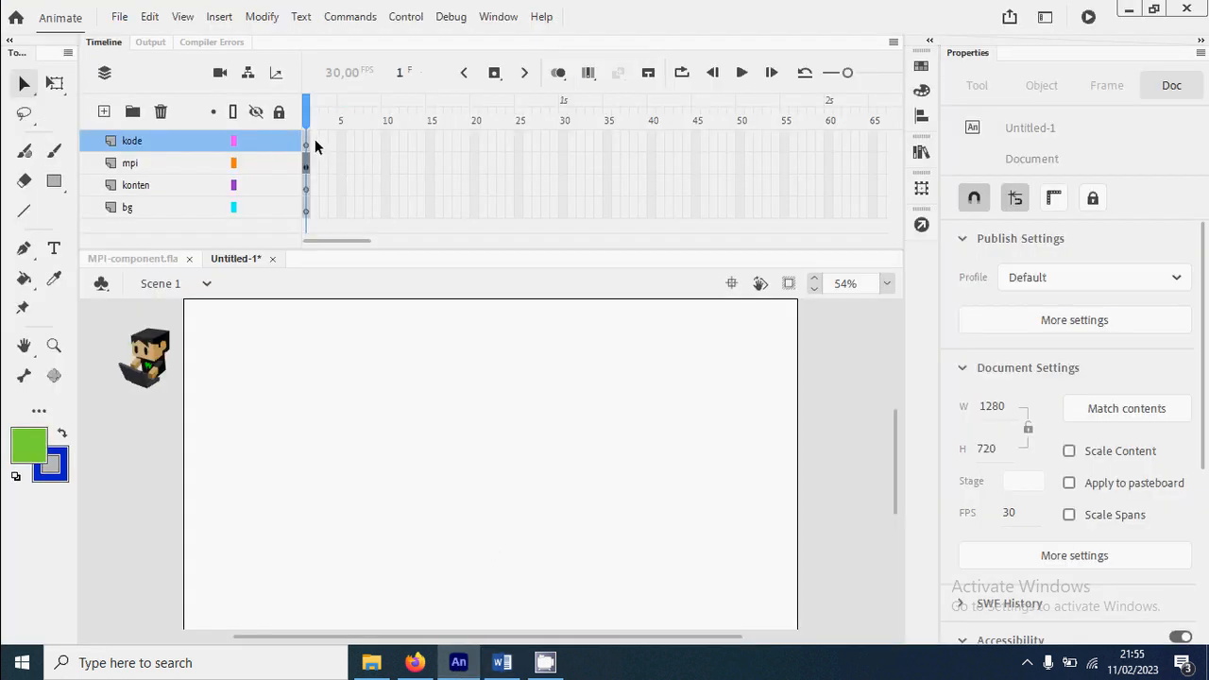
# Insert a blank keyframe at frame 2 of the kode layer
pyautogui.click(314, 144)
pyautogui.rightClick(316, 144)
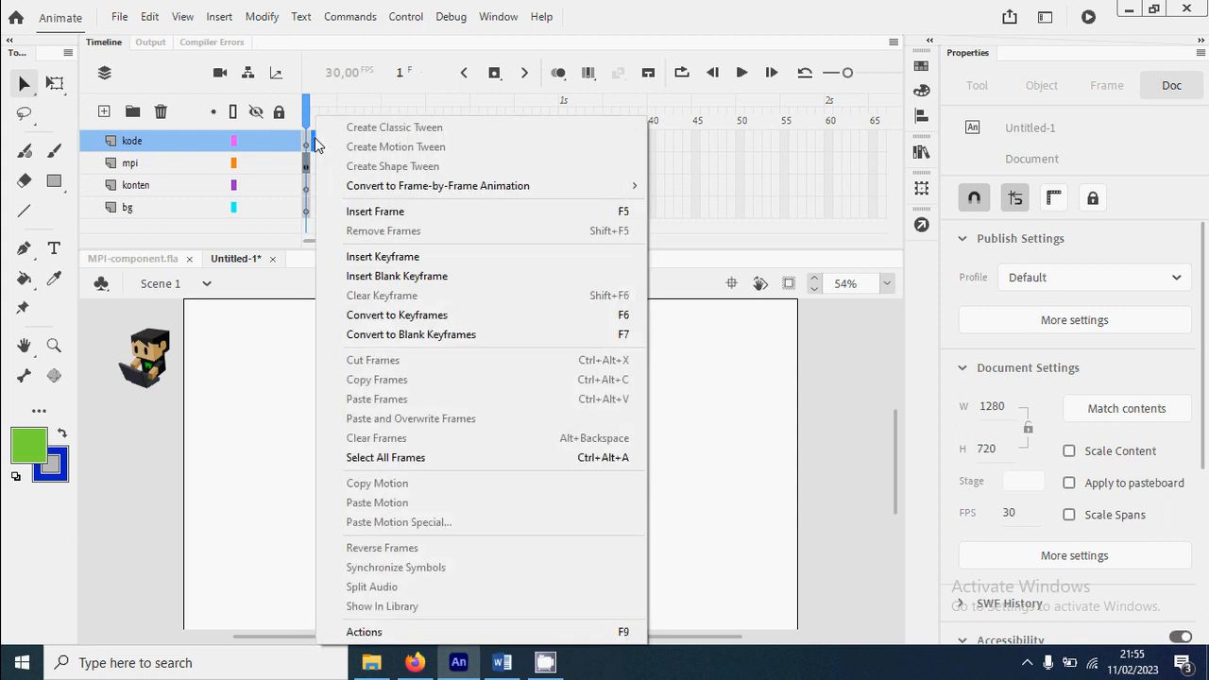
pyautogui.click(465, 280)
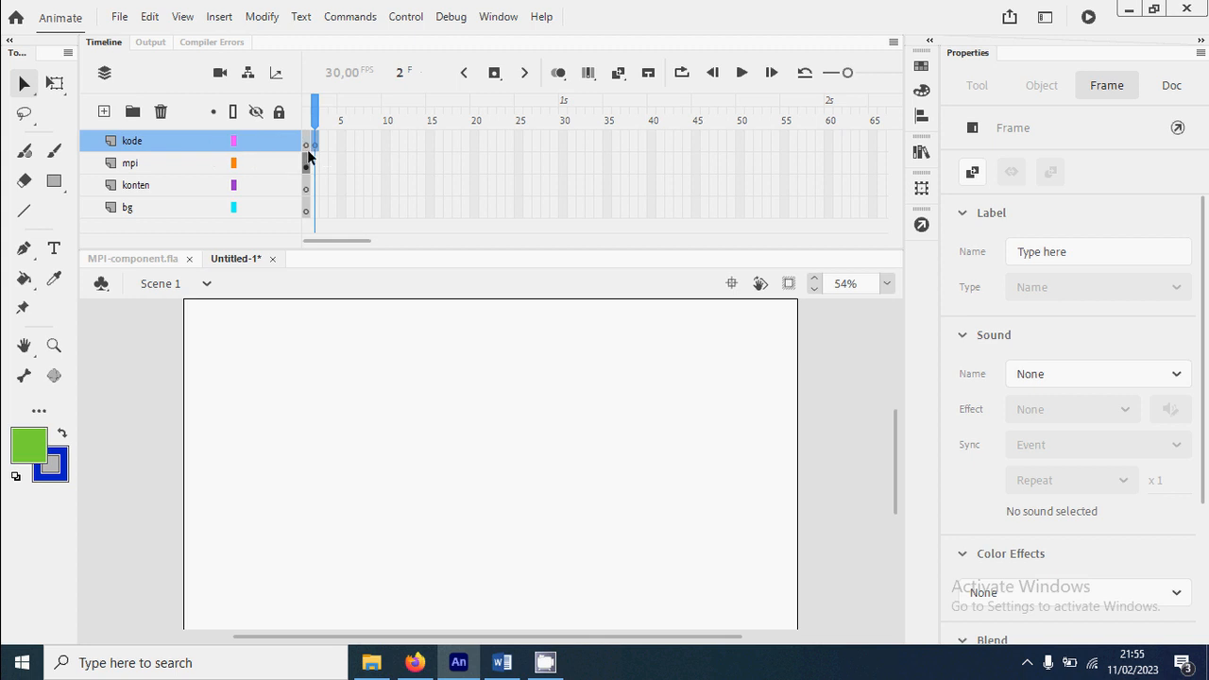
# Open the script of frame 2 on the kode layer and enter stop(); as its first line
pyautogui.click(493, 21)
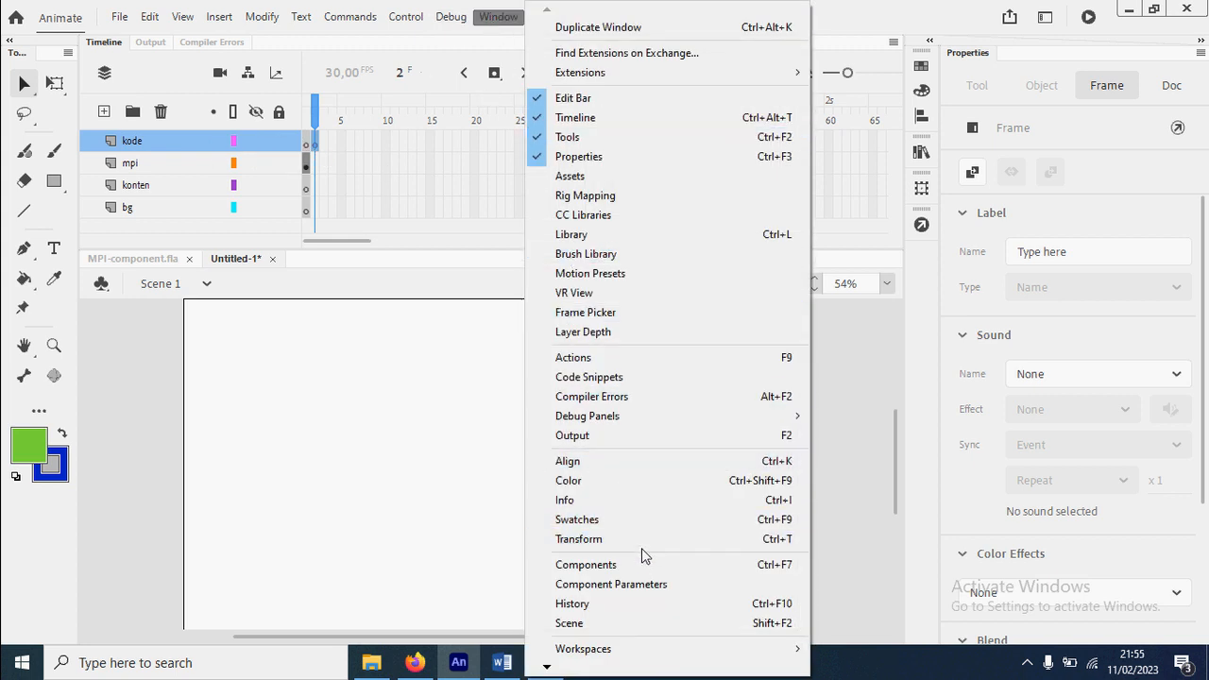
pyautogui.click(642, 358)
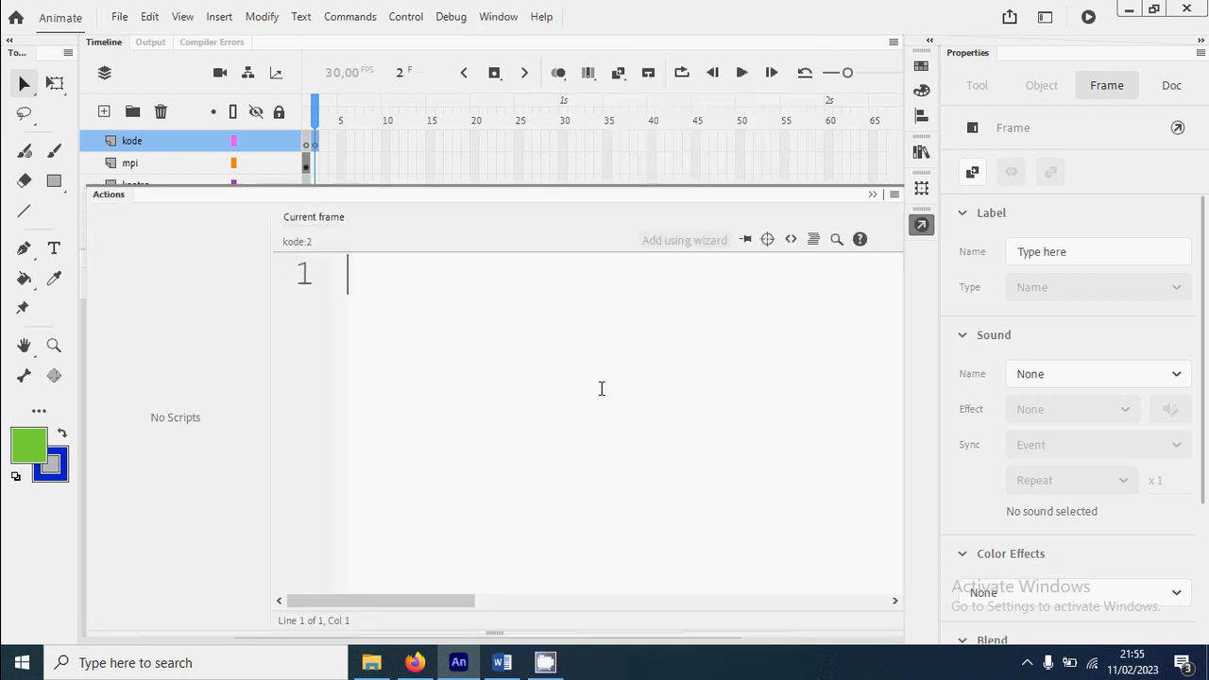
pyautogui.write('stop();')
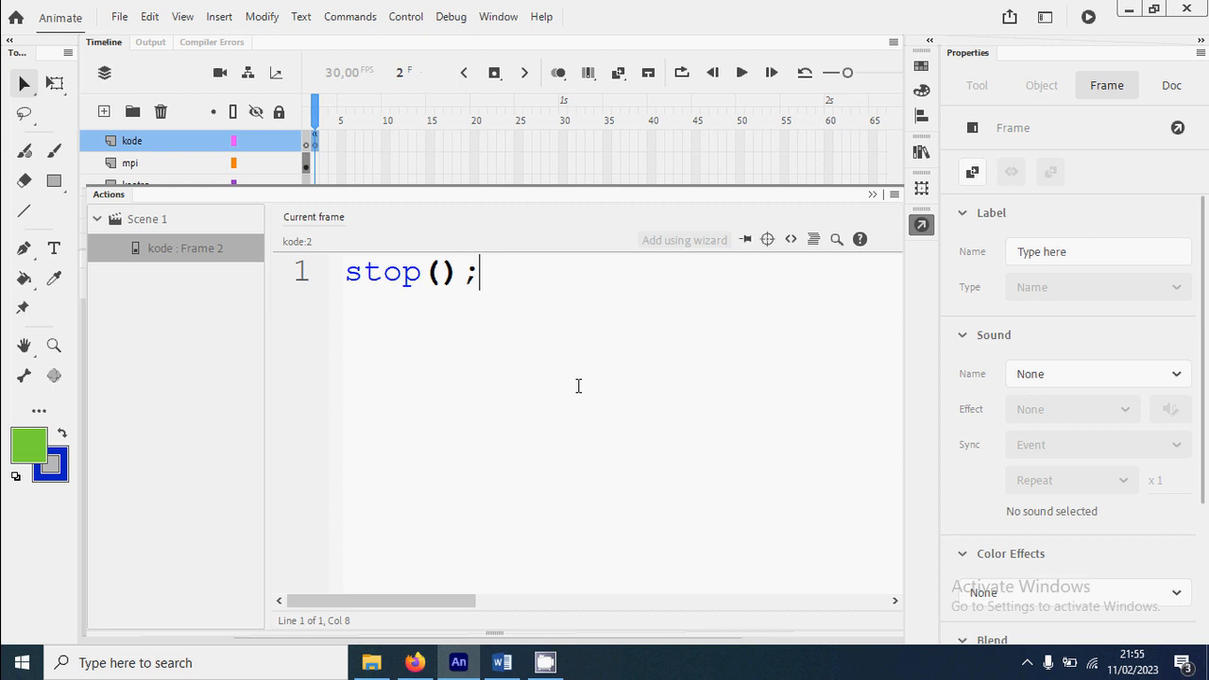
# Recheck the sales table in Word, return to the frame 2 script in Animate and add the line var dataSet = [];
pyautogui.click(509, 673)
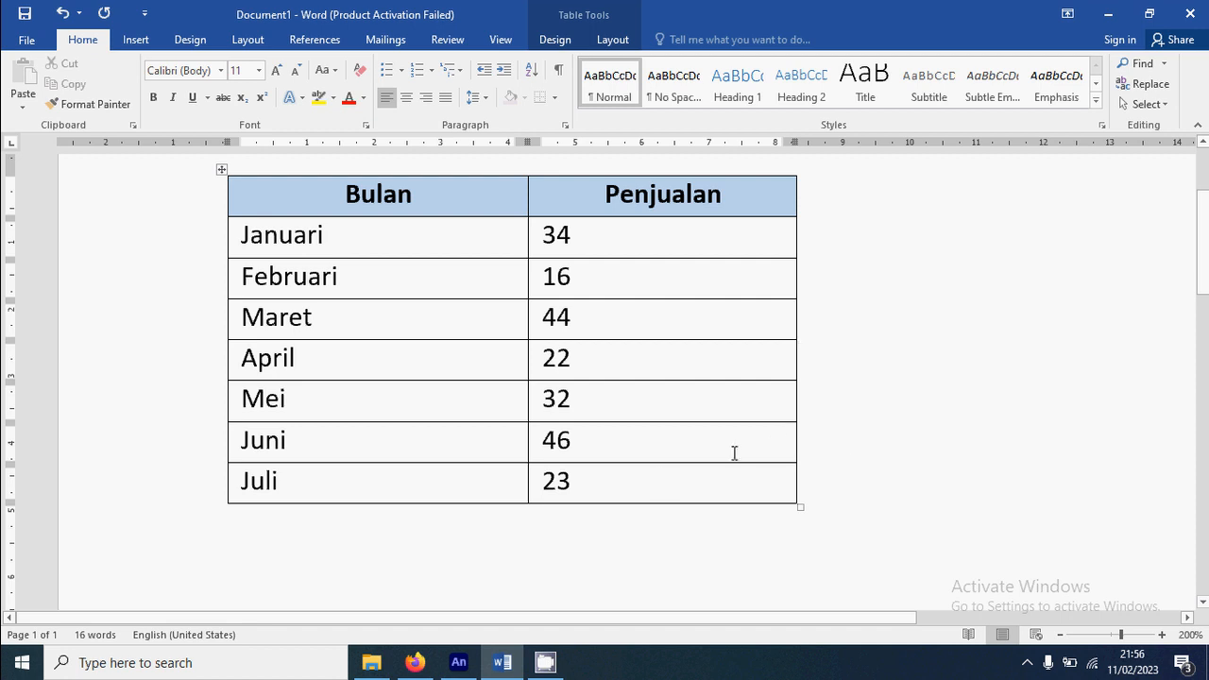
pyautogui.click(460, 664)
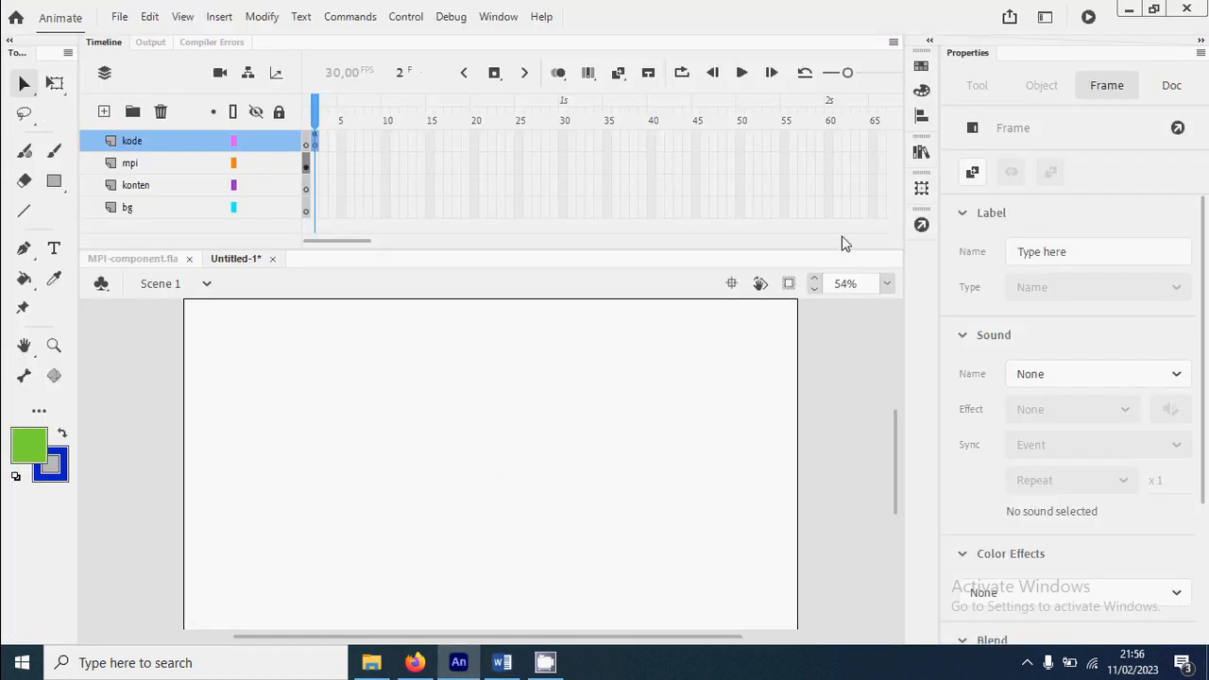
pyautogui.click(921, 224)
pyautogui.press('Return')
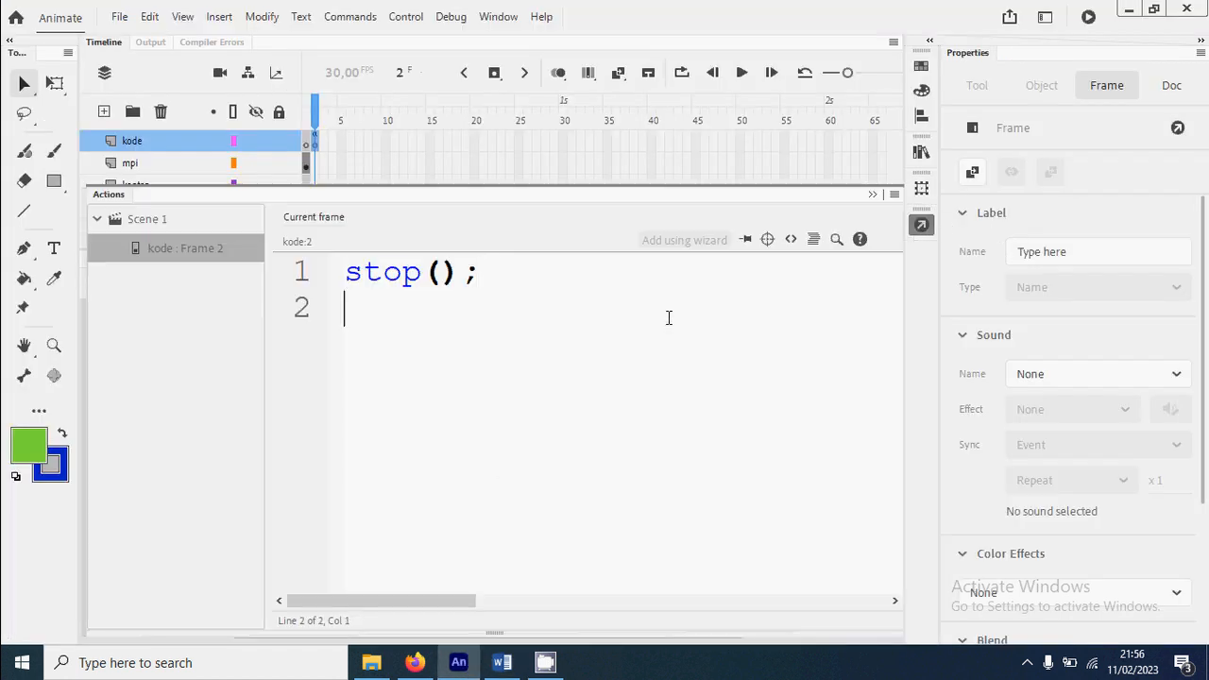
pyautogui.write('var data')
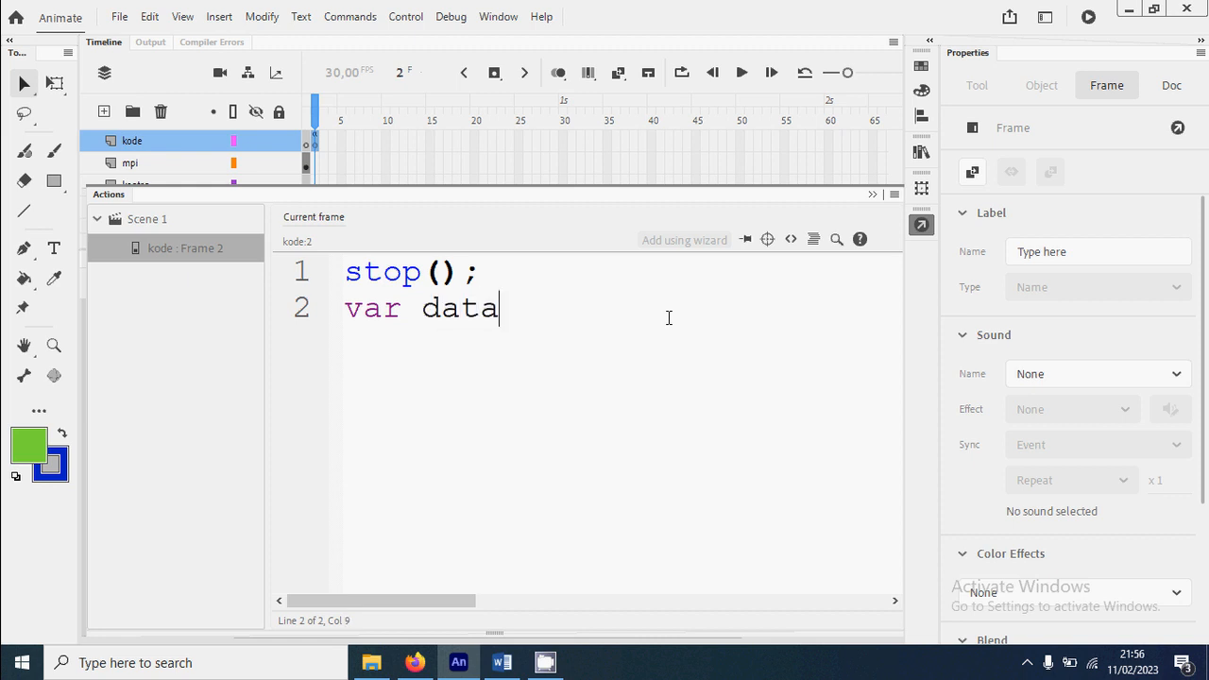
pyautogui.write('Set = ')
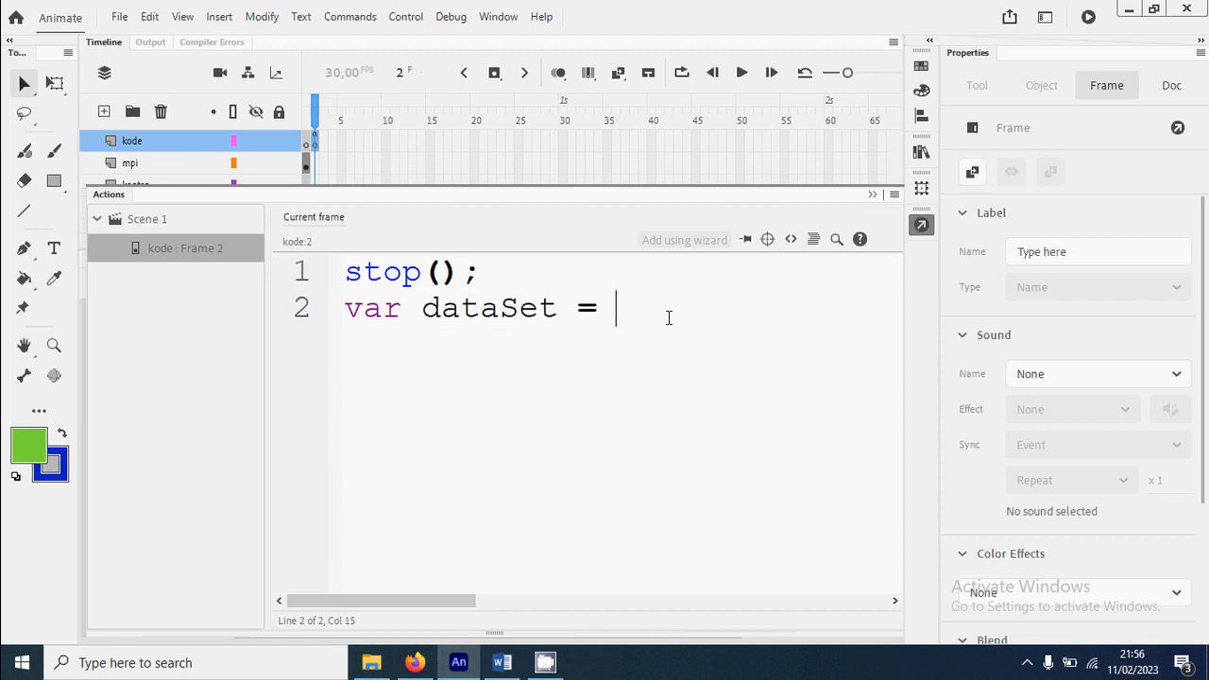
pyautogui.write('[];')
pyautogui.press('Return')
# Add dataSet[0] = ["Jan", 34] as the third line of the frame 2 script
pyautogui.write('dataSet[0]')
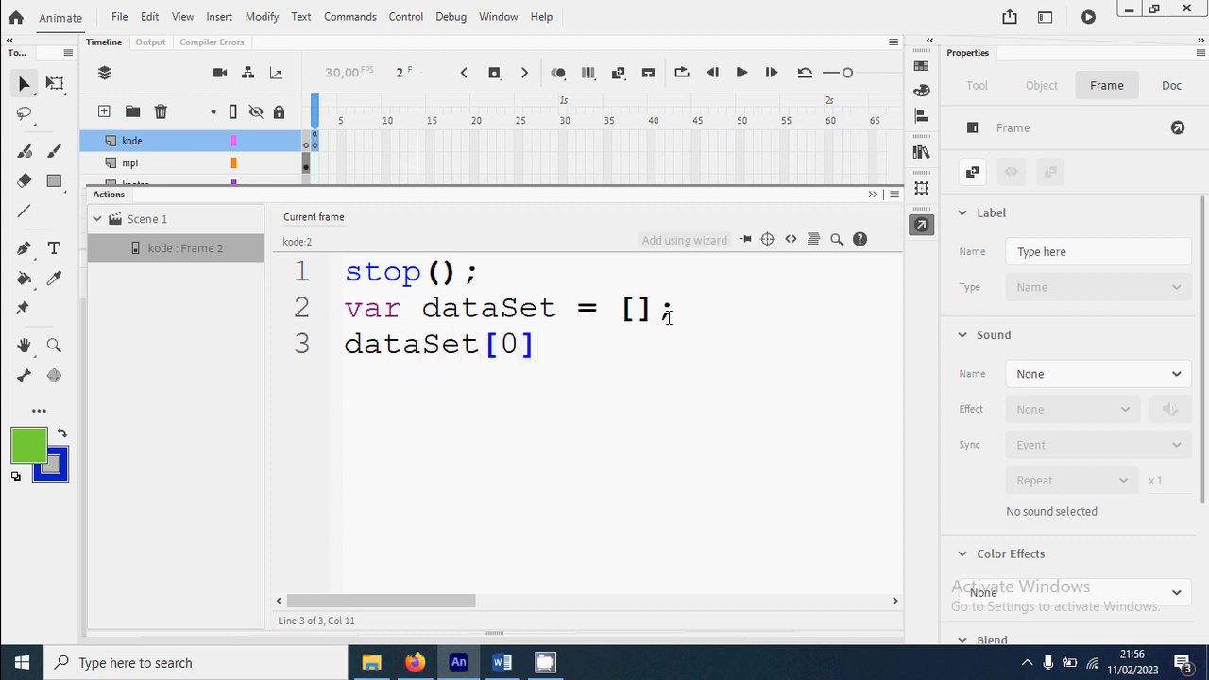
pyautogui.write(' =')
pyautogui.write('["Jan')
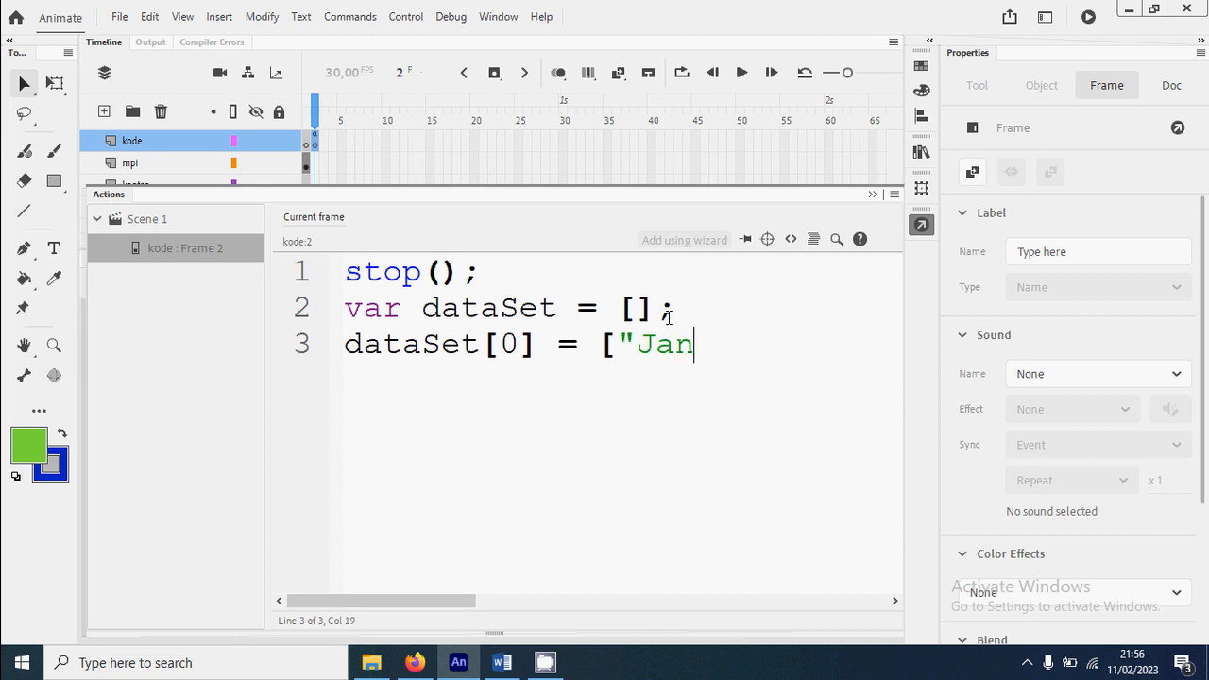
pyautogui.write('", 34"')
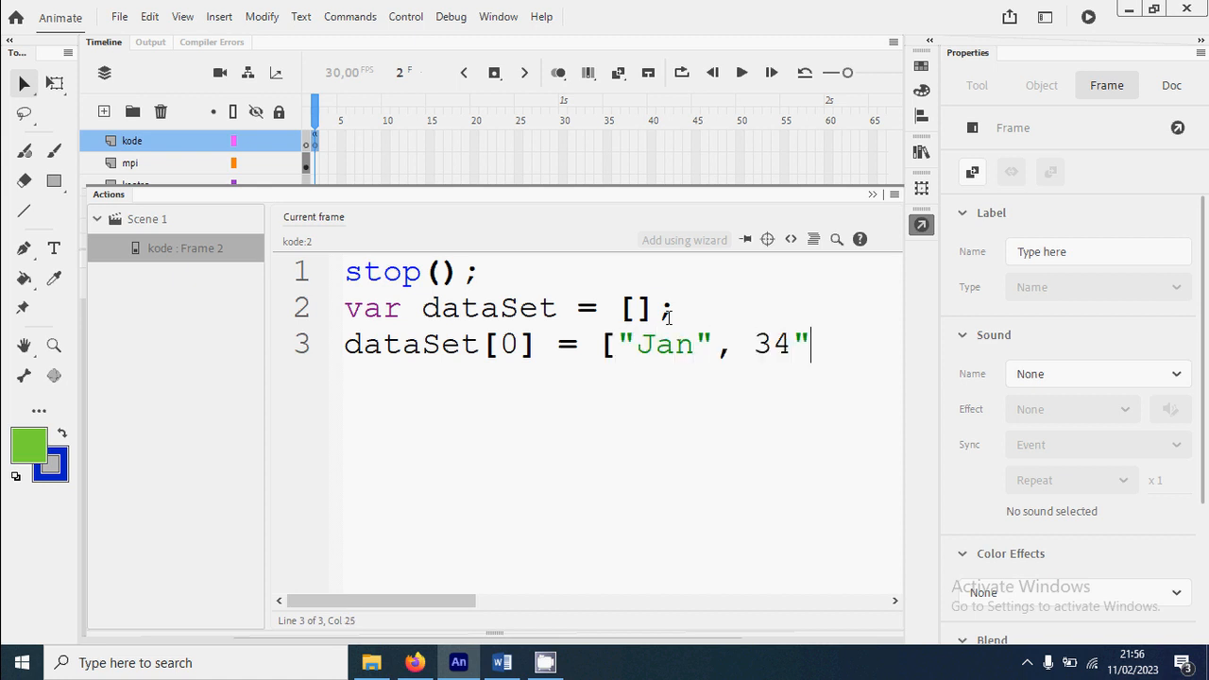
pyautogui.press('BackSpace')
pyautogui.write(']')
# Switch to Word to recheck the January row, return to Animate and review the index, month and value in the dataSet[0] line
pyautogui.click(501, 662)
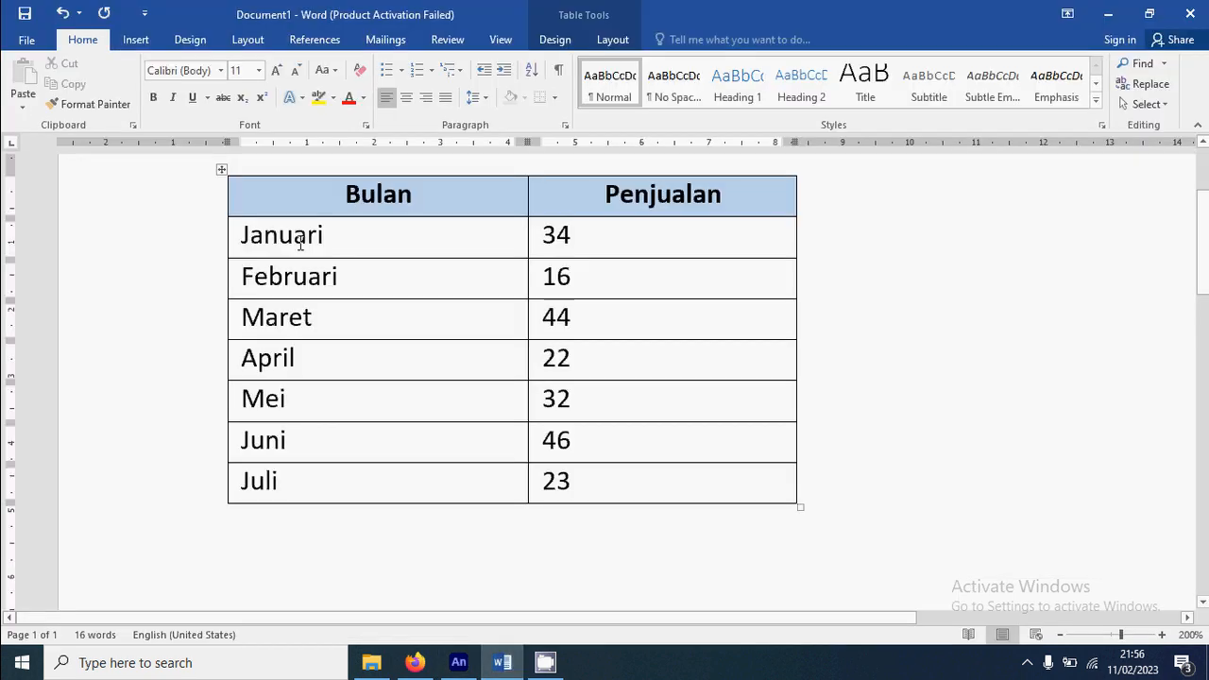
pyautogui.click(461, 665)
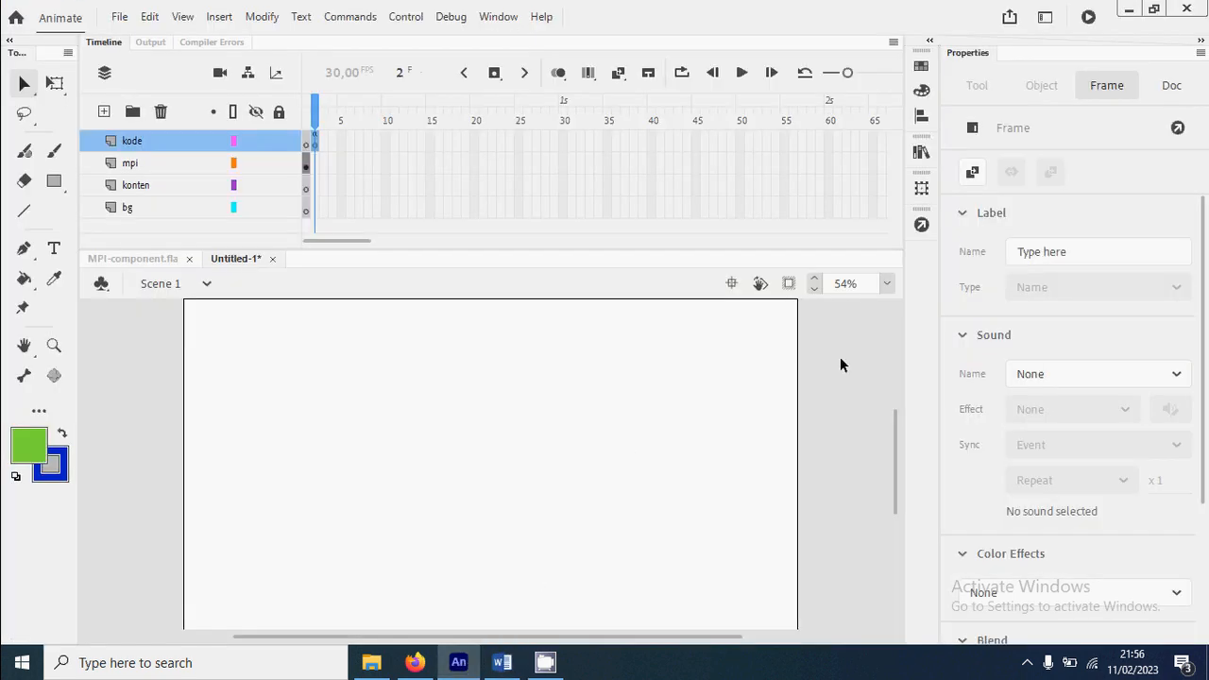
pyautogui.click(923, 227)
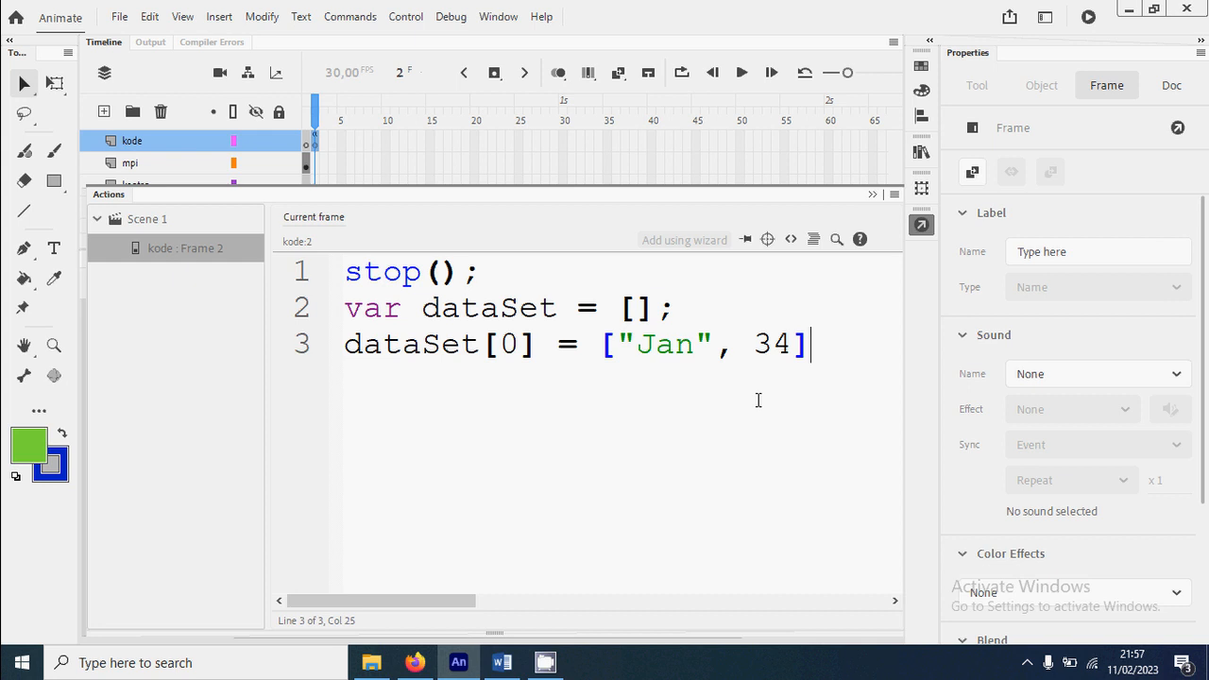
pyautogui.moveTo(539, 344); pyautogui.dragTo(480, 345)
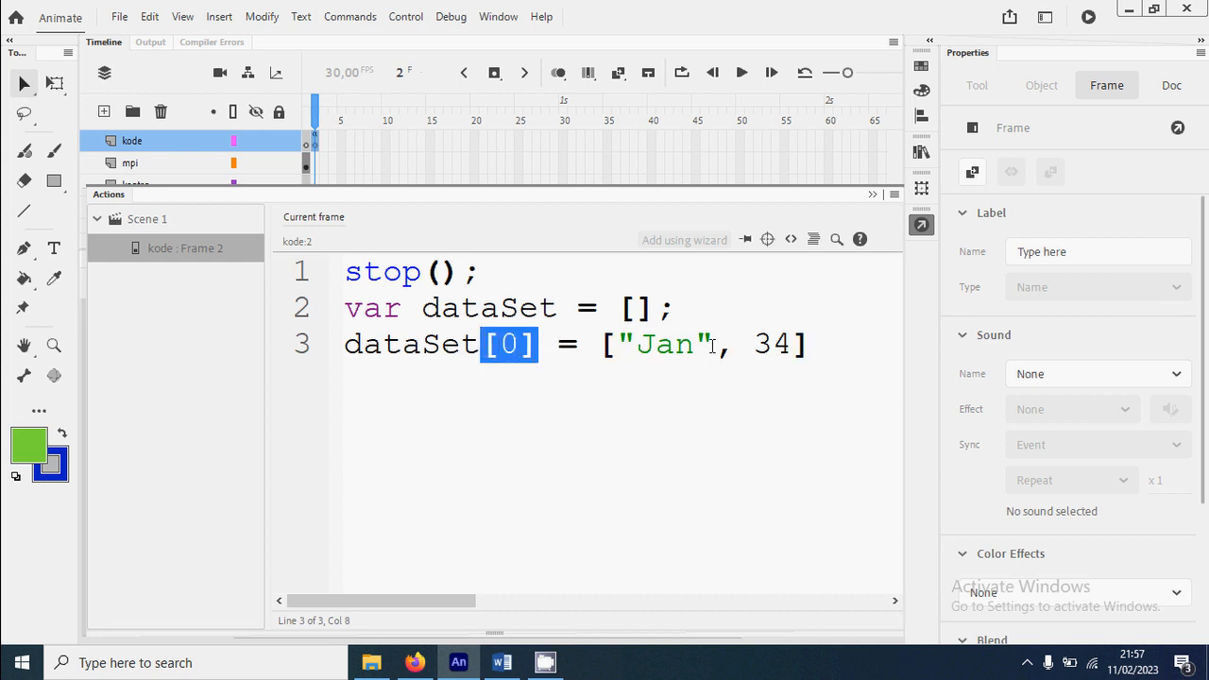
pyautogui.moveTo(713, 344); pyautogui.dragTo(616, 345)
pyautogui.click(697, 375)
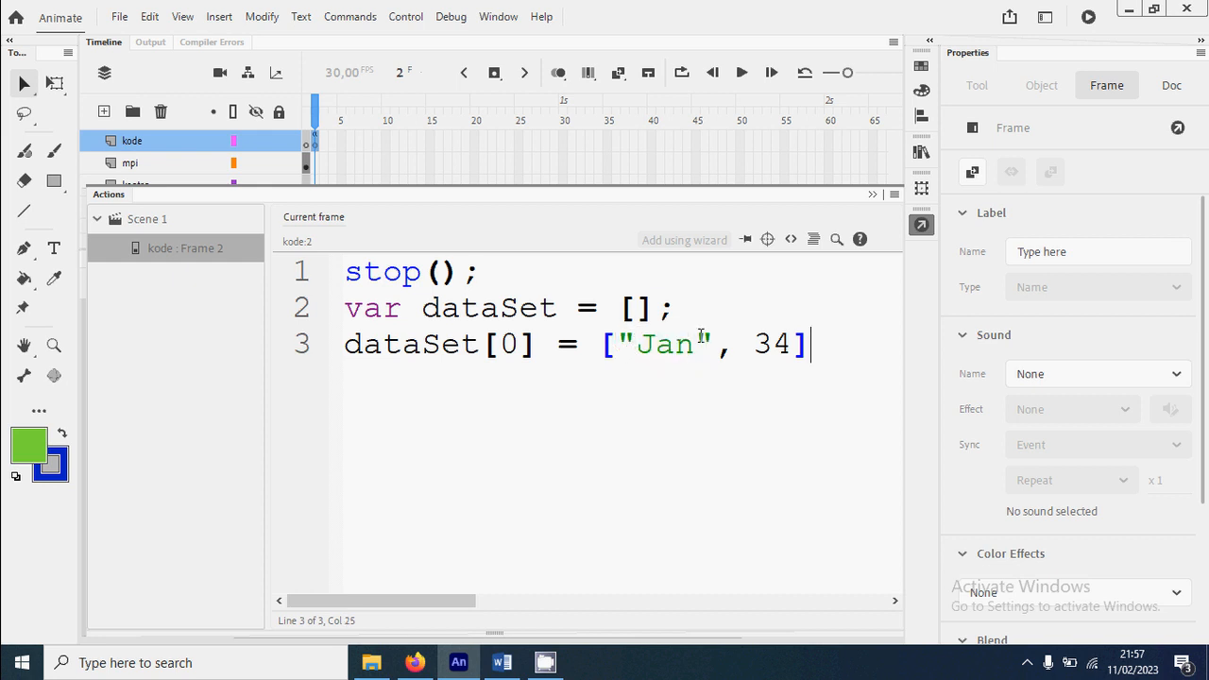
pyautogui.moveTo(797, 345); pyautogui.dragTo(753, 345)
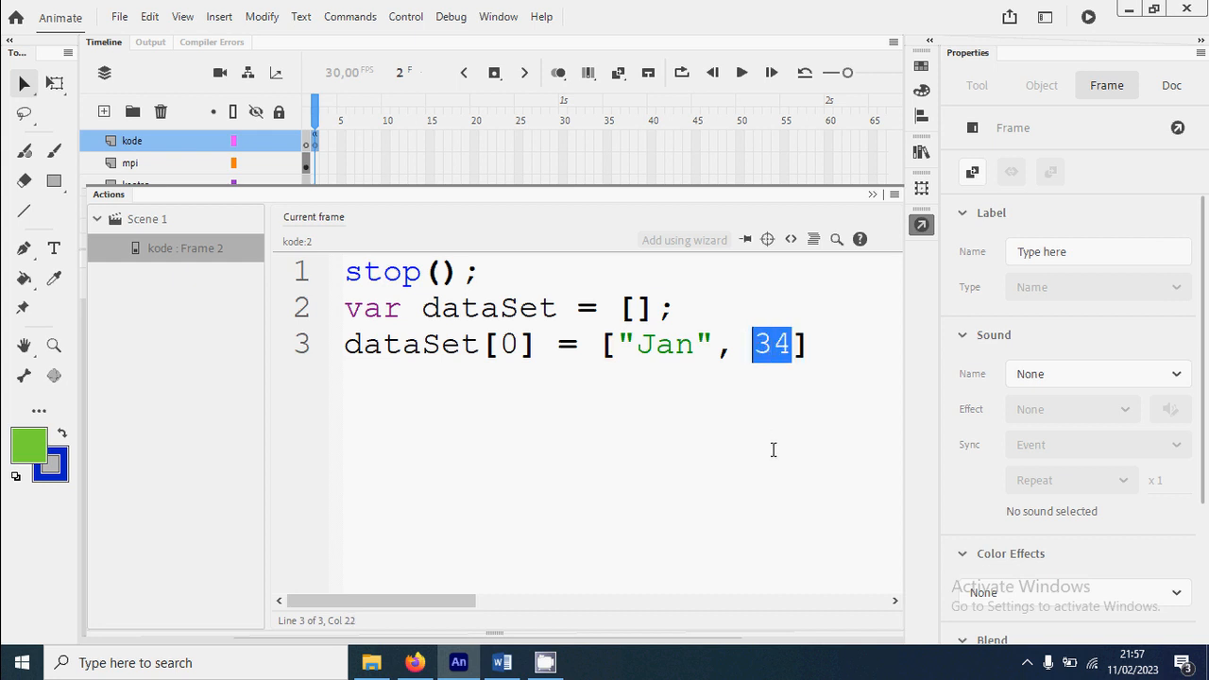
pyautogui.click(833, 352)
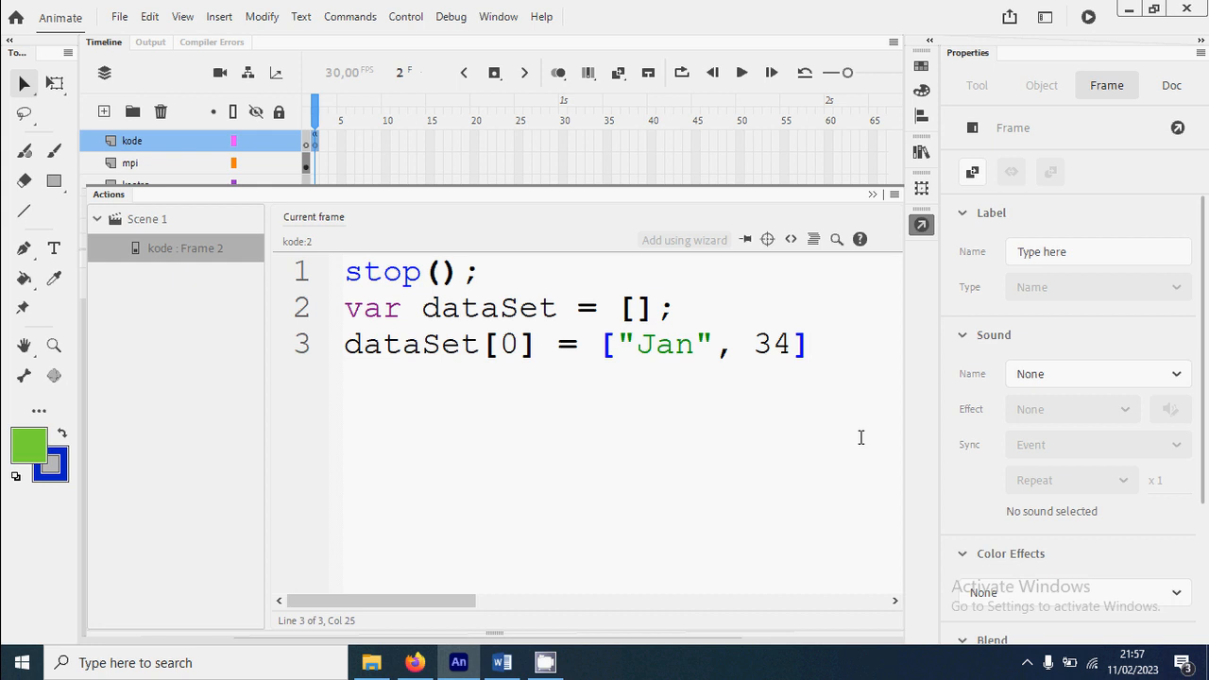
# End the January line with a semicolon, duplicate it below and set the copy's array index to 1
pyautogui.write(';')
pyautogui.hotkey('ctrl', 'd')
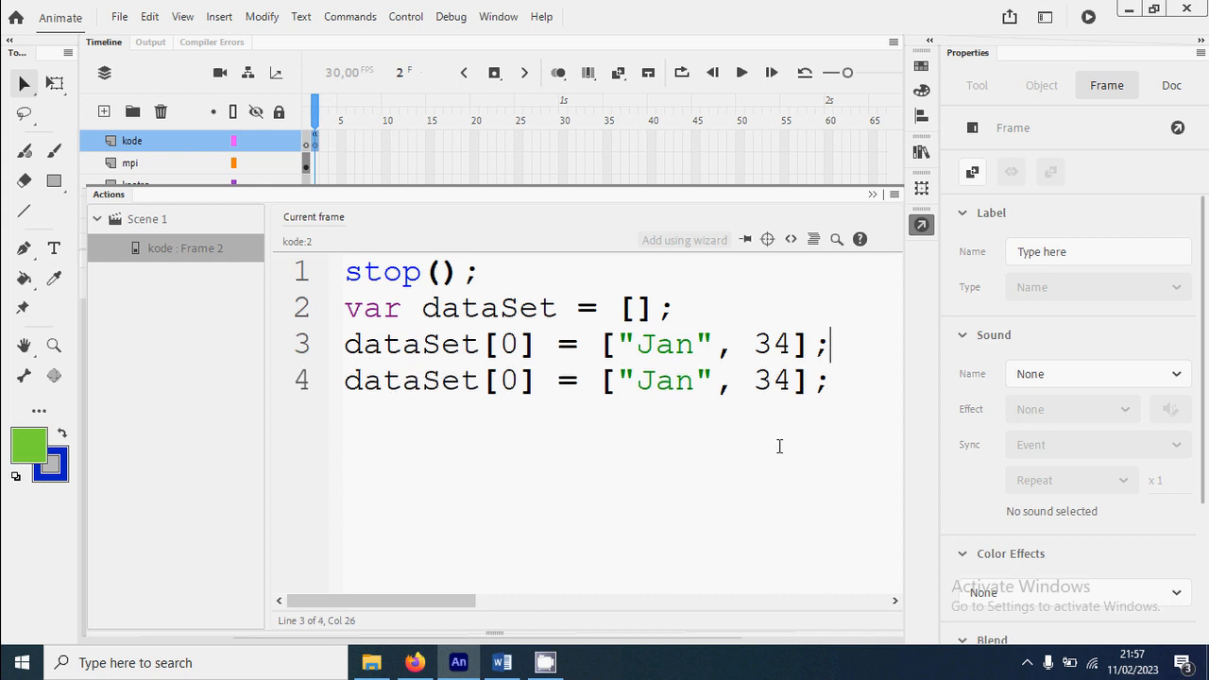
pyautogui.click(517, 381)
pyautogui.press('BackSpace')
pyautogui.write('1')
# Check the February row in Word, return to the Animate script and change the dataSet[1] entry to "Feb", 16
pyautogui.click(501, 662)
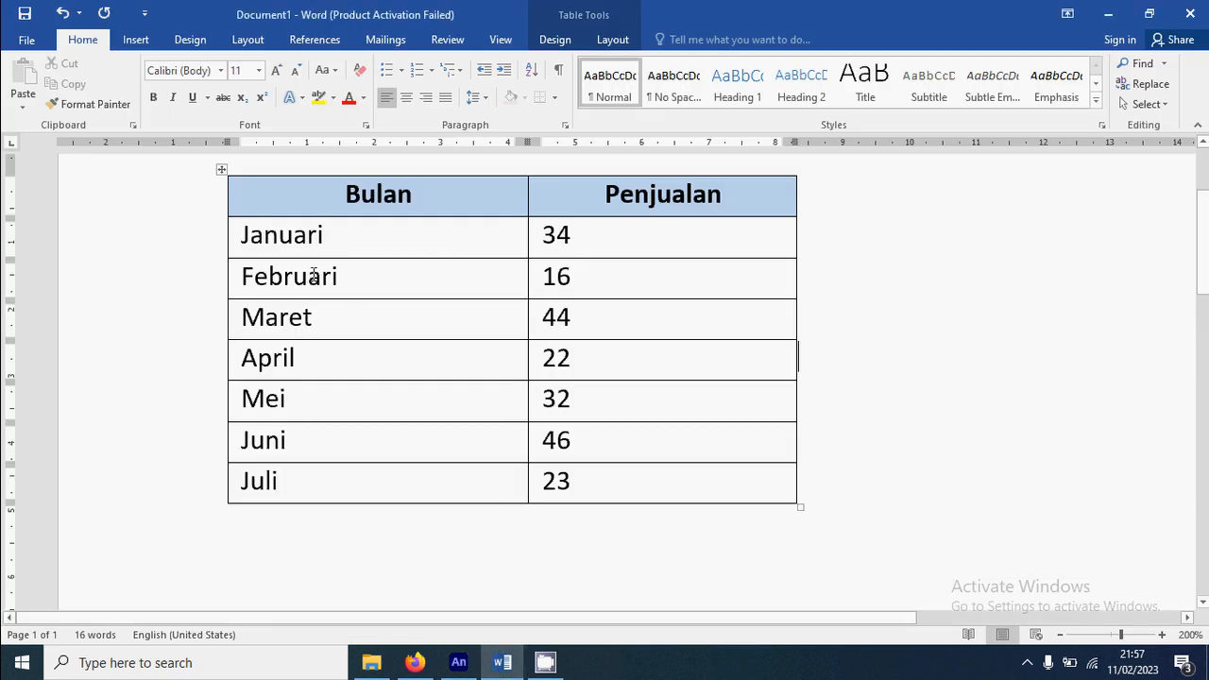
pyautogui.click(459, 665)
pyautogui.click(923, 224)
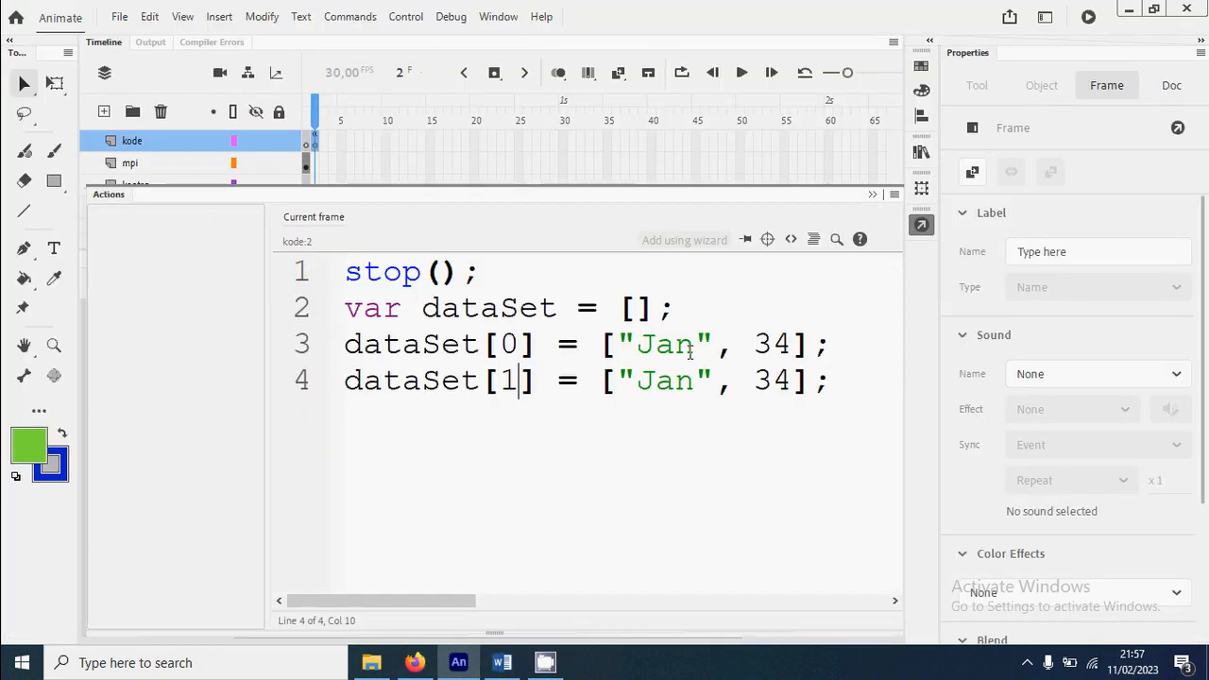
pyautogui.doubleClick(664, 379)
pyautogui.write('Feb')
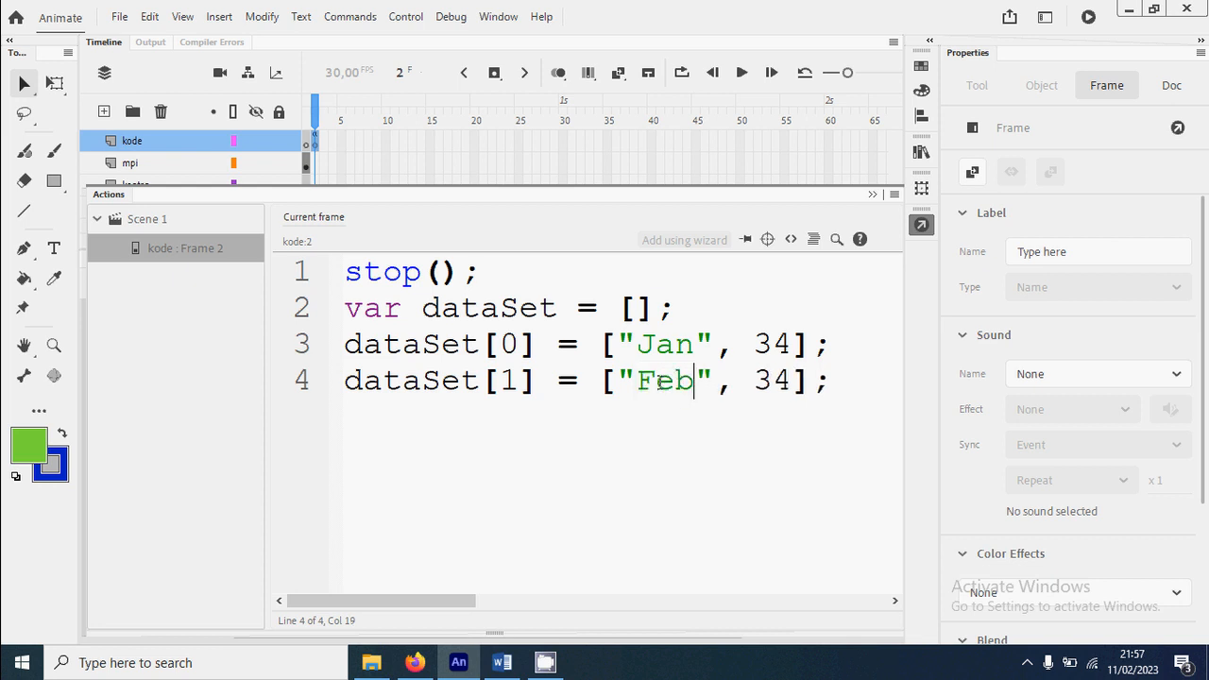
pyautogui.press('Right')
pyautogui.press('Right')
pyautogui.press('Right')
pyautogui.hotkey('shift', 'Right')
pyautogui.hotkey('shift', 'Right')
pyautogui.write('16')
pyautogui.click(837, 388)
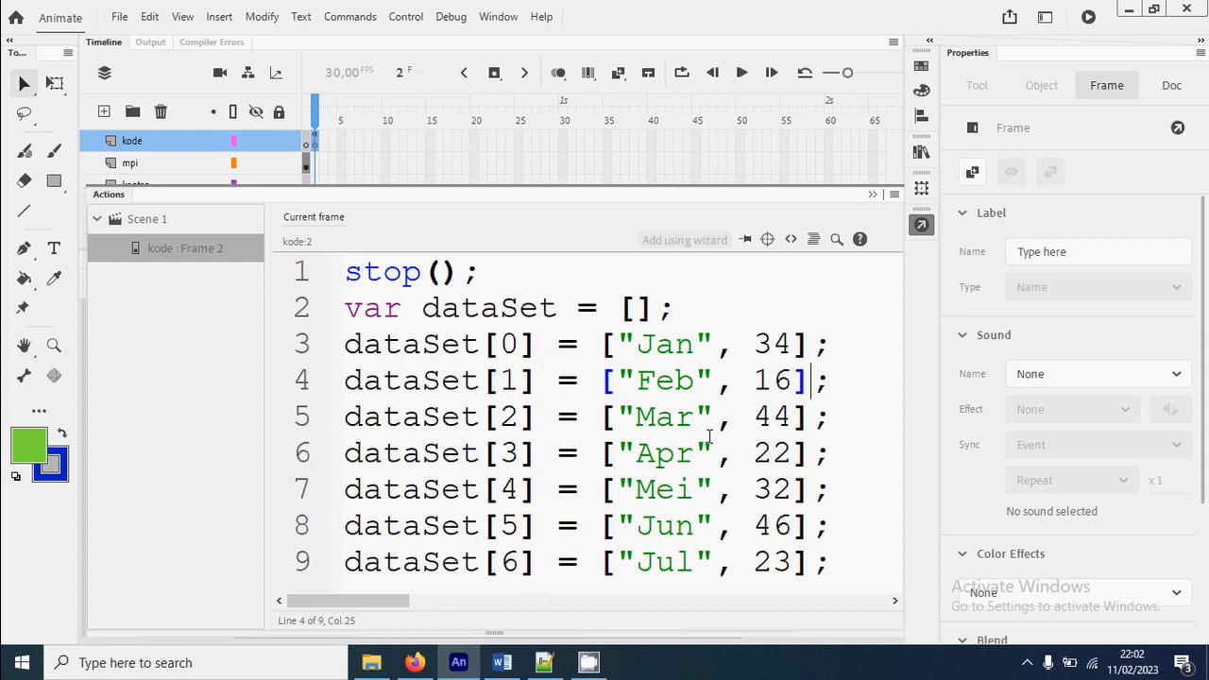
# Switch to Notepad++ to examine the one-line dataSet array declaration, and return to the frame 2 script in Animate
pyautogui.click(837, 511)
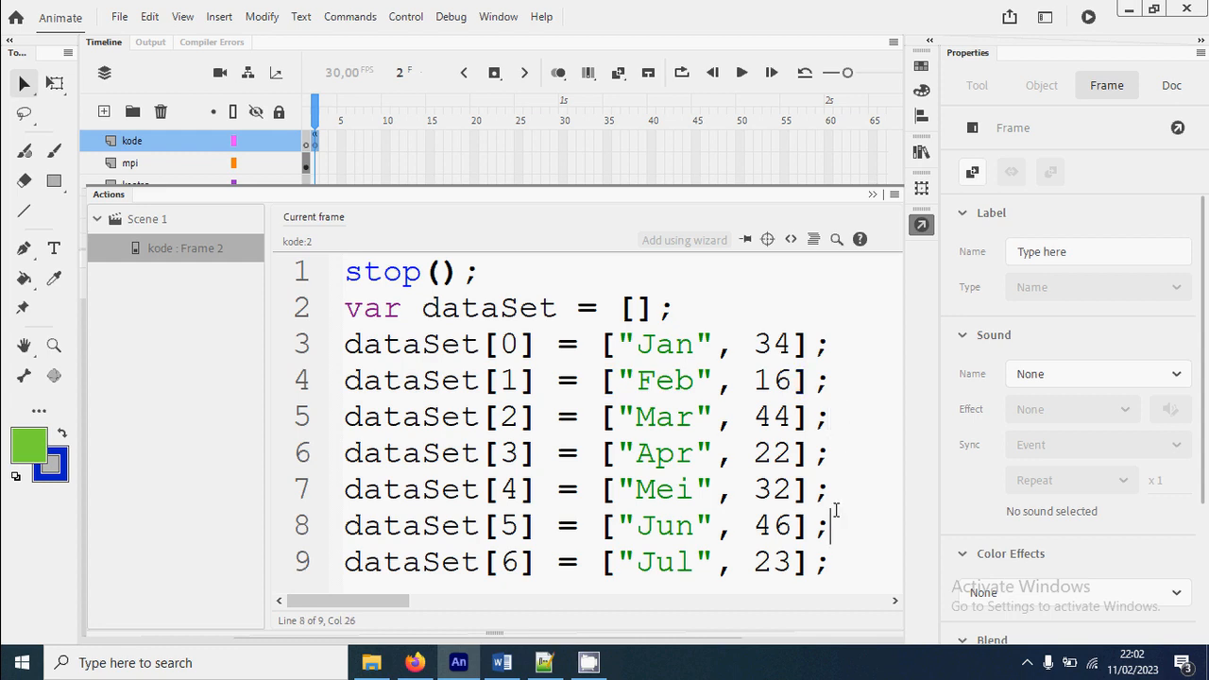
pyautogui.click(841, 561)
pyautogui.click(551, 675)
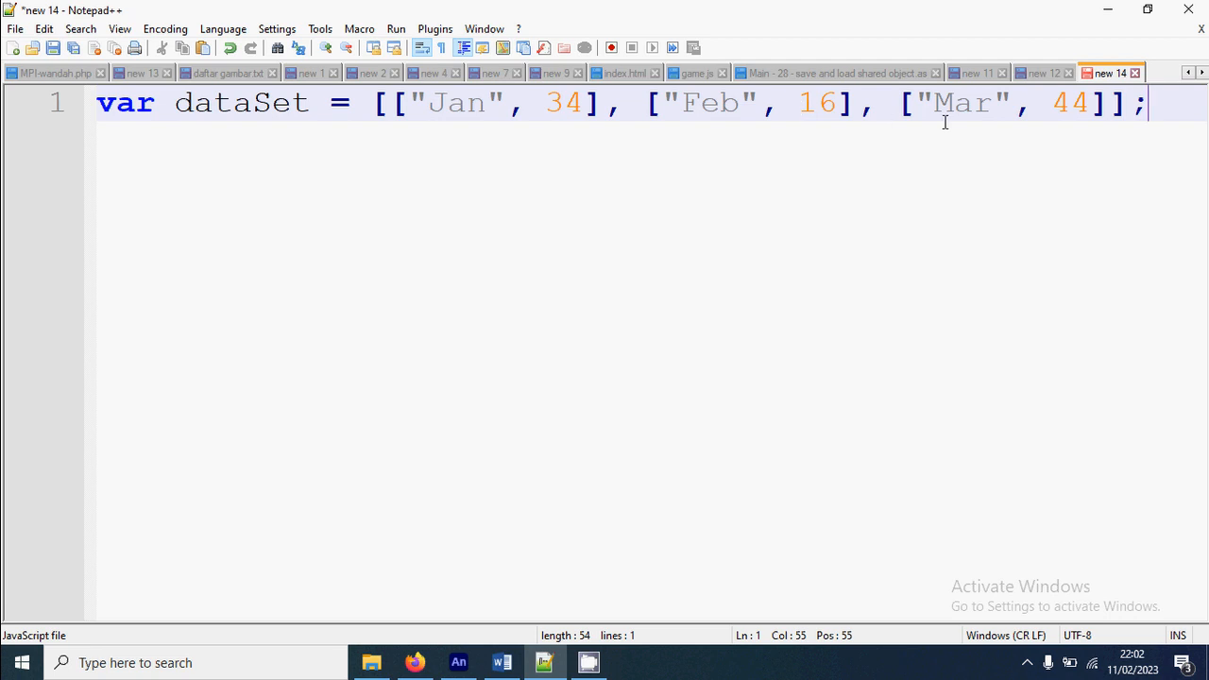
pyautogui.click(459, 663)
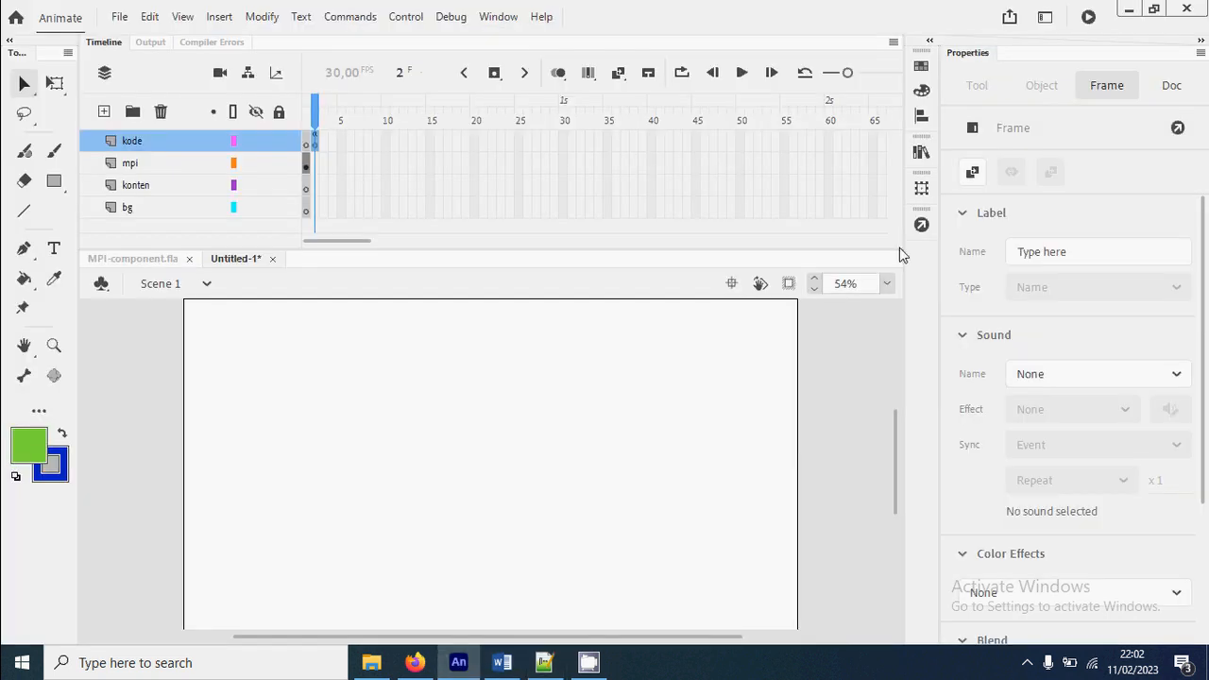
pyautogui.click(921, 224)
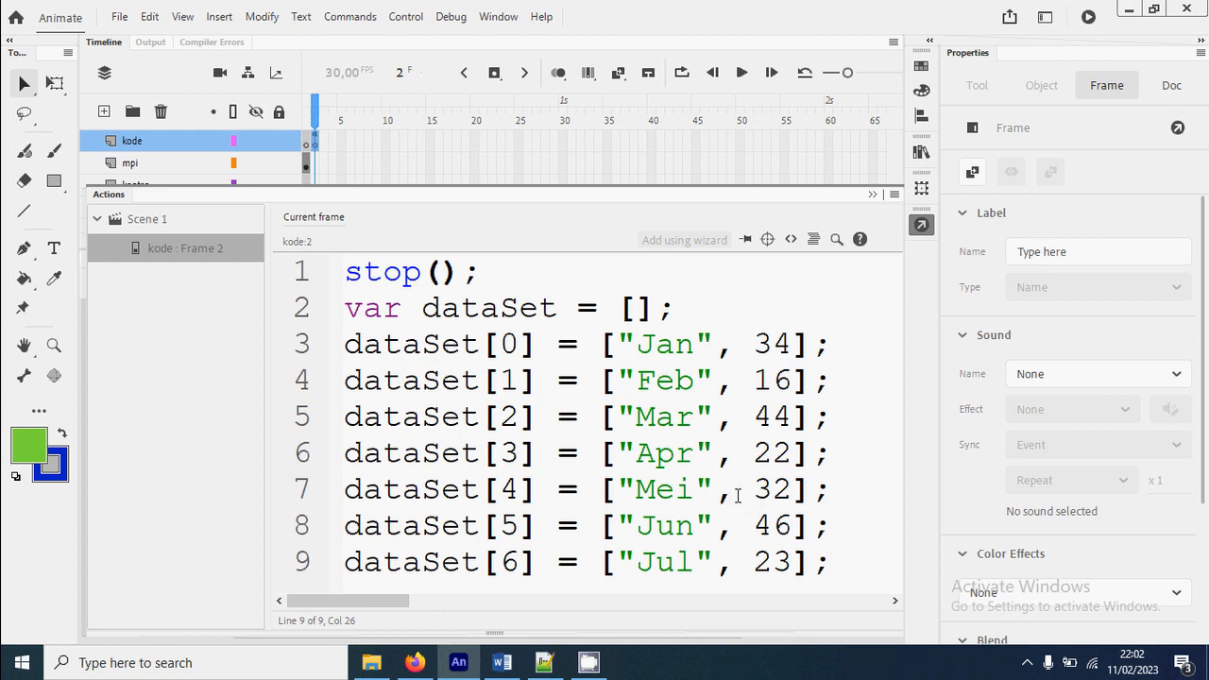
# Close the script, extend the mpi layer to frame 2 and insert a blank keyframe at frame 2 of the konten layer
pyautogui.click(923, 228)
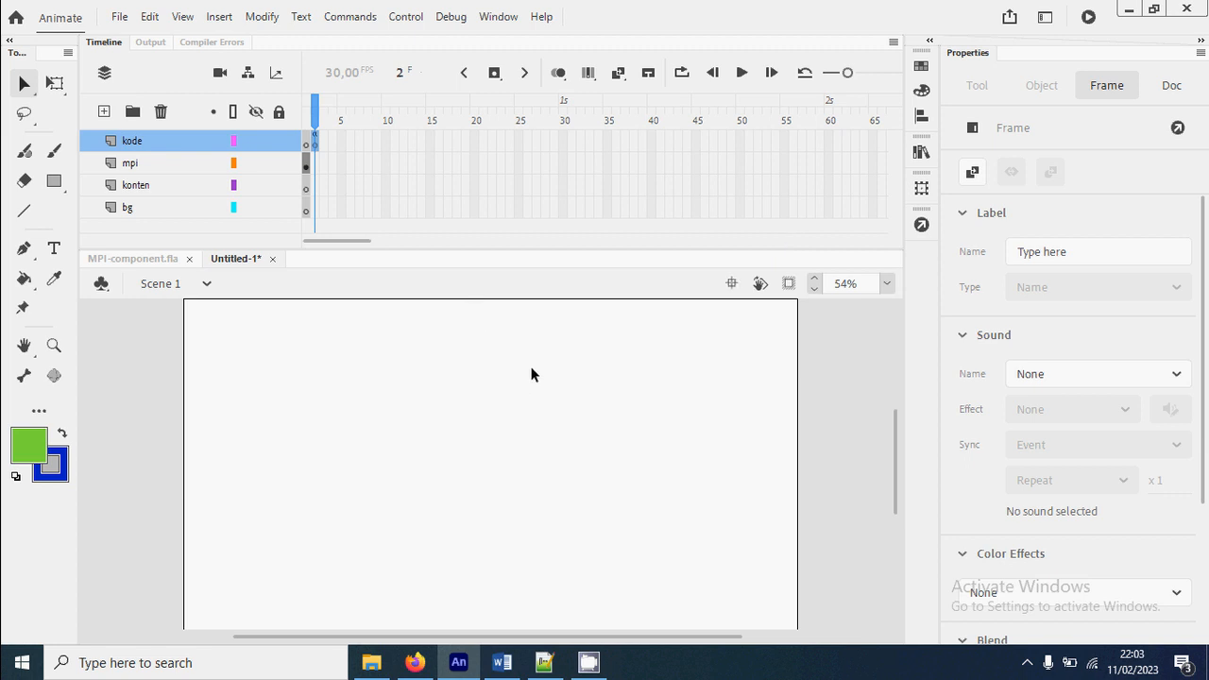
pyautogui.rightClick(315, 162)
pyautogui.click(385, 213)
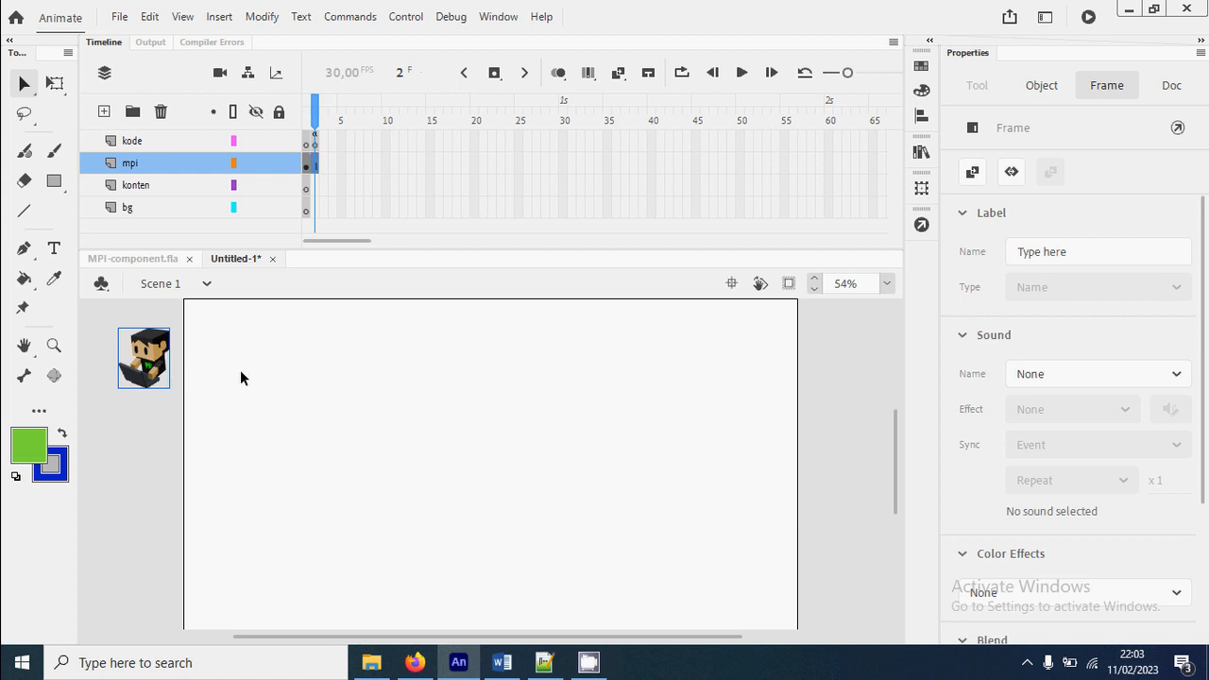
pyautogui.rightClick(313, 184)
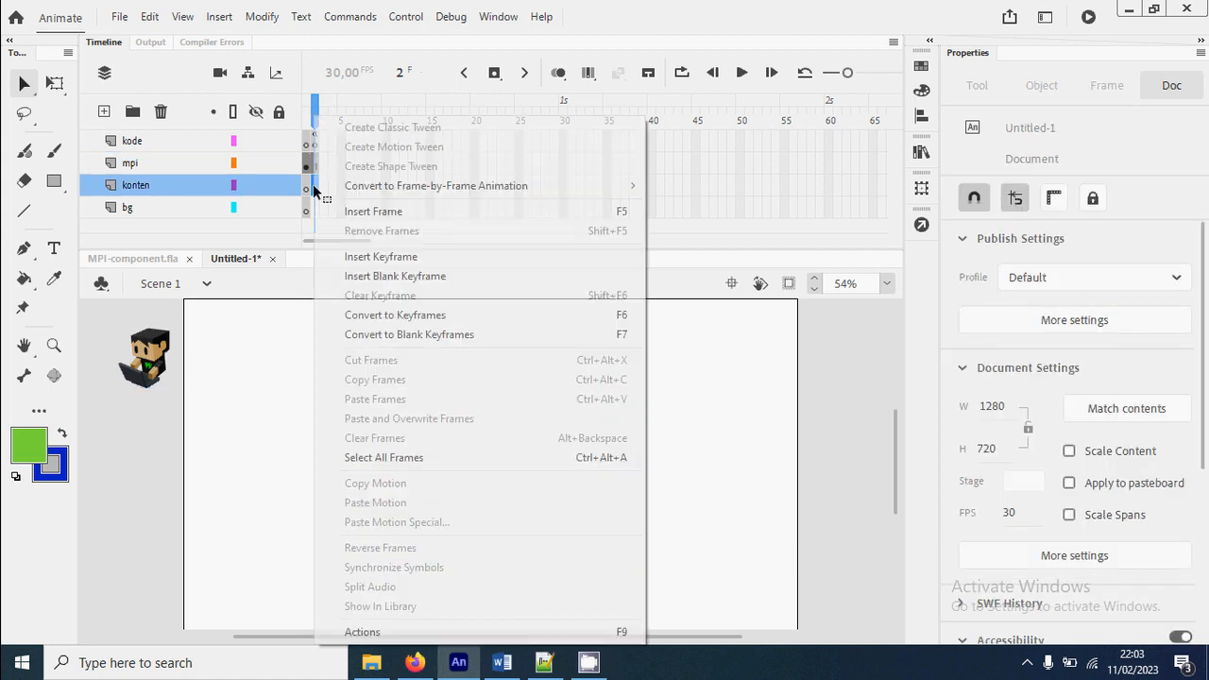
pyautogui.click(419, 285)
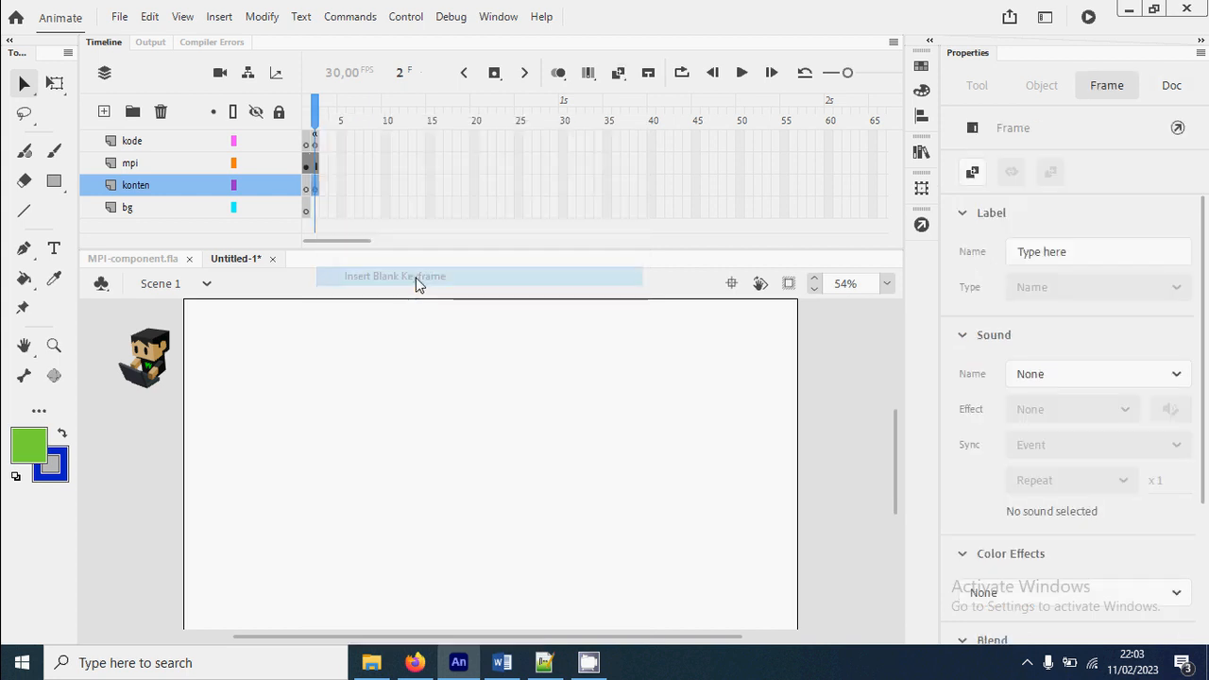
# Draw L-shaped chart axes with black lines on frame 2 of the konten layer, about 454 wide and 253 high
pyautogui.click(25, 212)
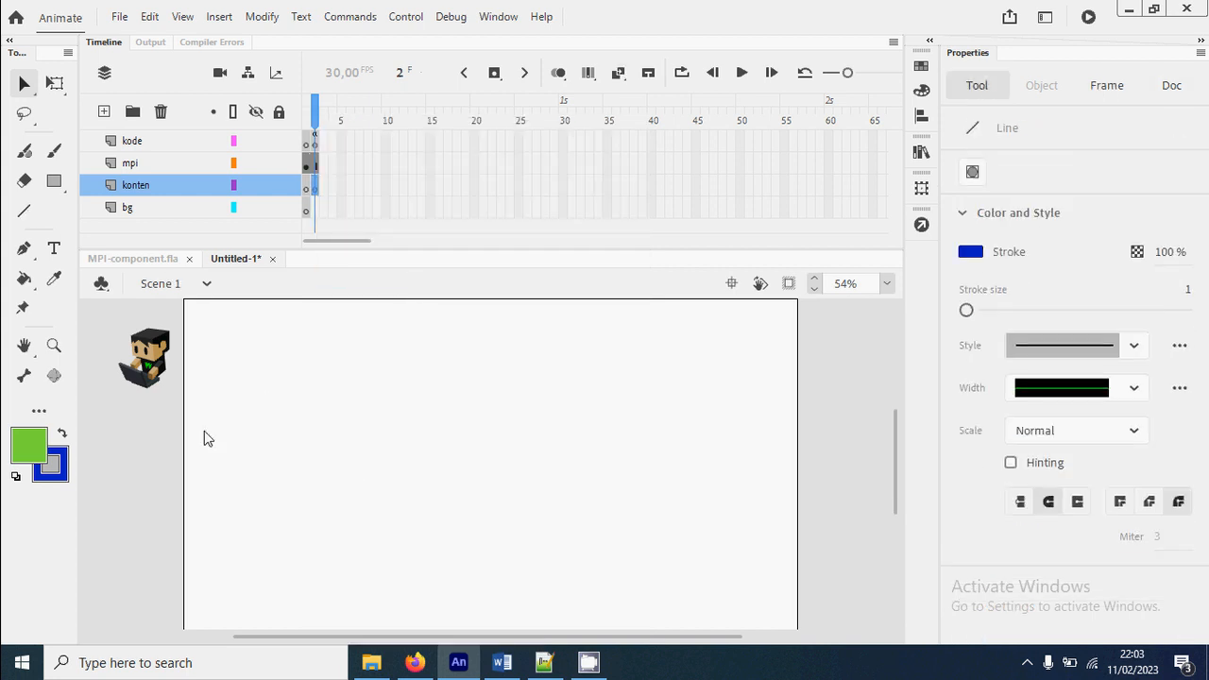
pyautogui.click(16, 474)
pyautogui.moveTo(351, 366)
pyautogui.mouseDown()
pyautogui.moveTo(351, 502)
pyautogui.moveTo(350, 485)
pyautogui.moveTo(589, 481)
pyautogui.moveTo(569, 484)
pyautogui.mouseUp()
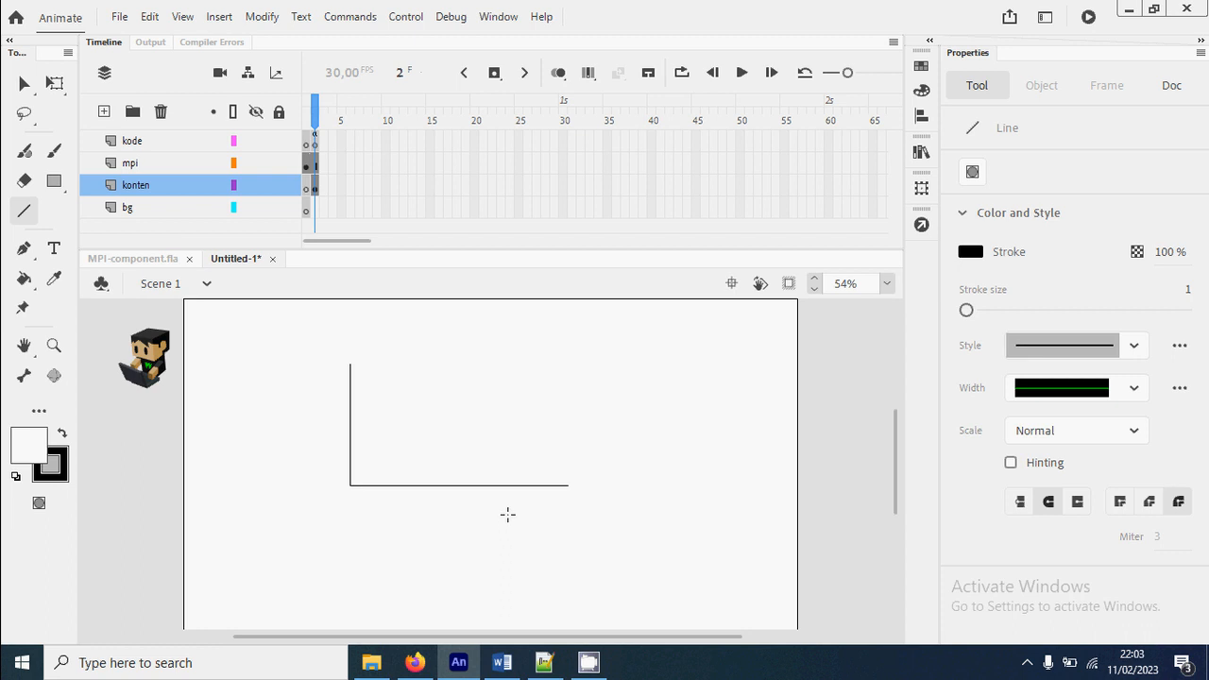
# Select both axis lines and set their height to 250 and their width to 500
pyautogui.click(24, 84)
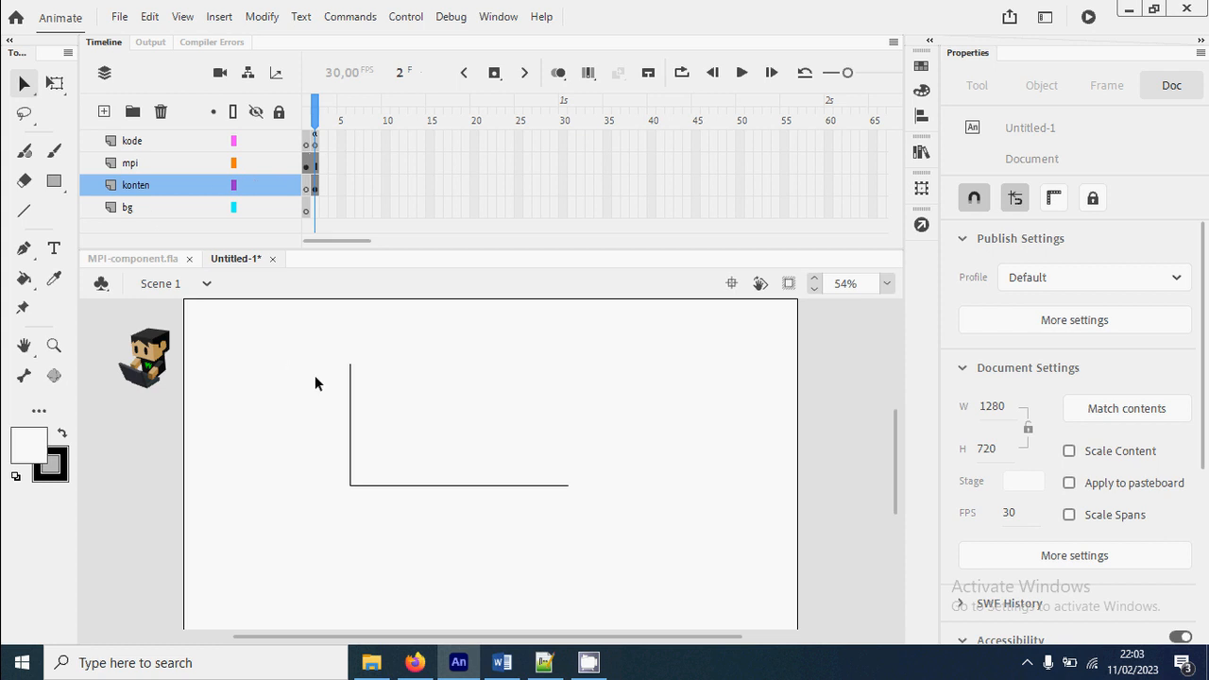
pyautogui.moveTo(309, 341)
pyautogui.mouseDown()
pyautogui.moveTo(414, 443)
pyautogui.moveTo(673, 567)
pyautogui.mouseUp()
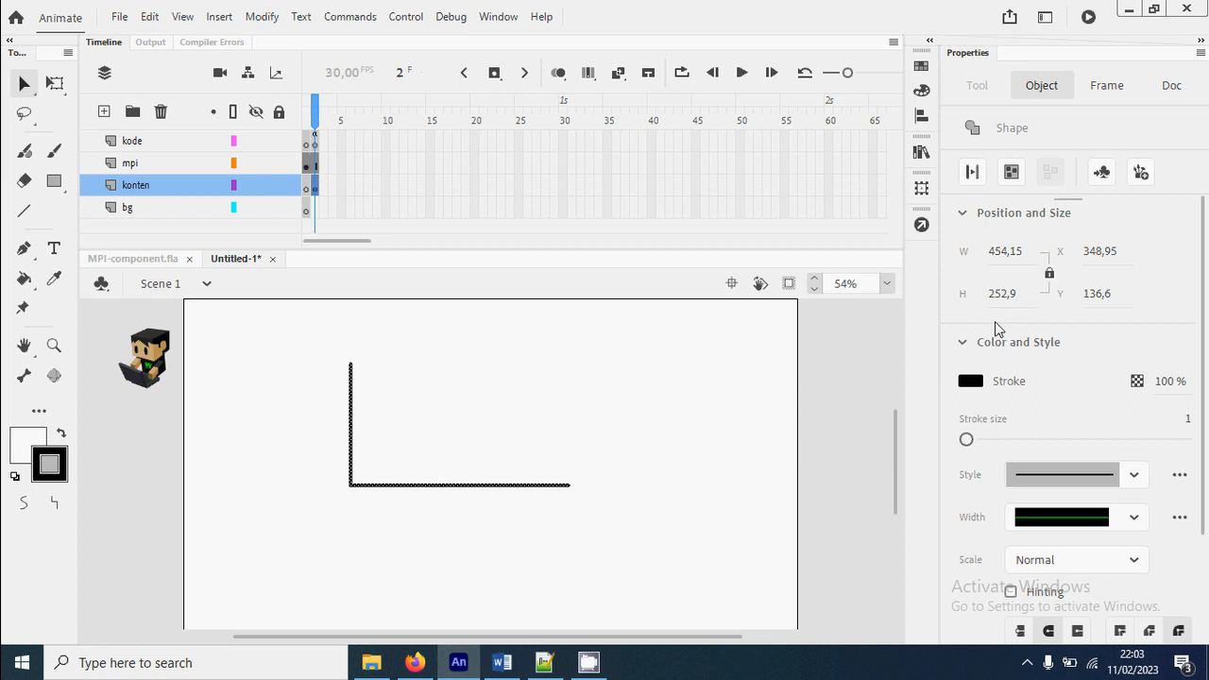
pyautogui.click(1005, 297)
pyautogui.write('250')
pyautogui.press('Return')
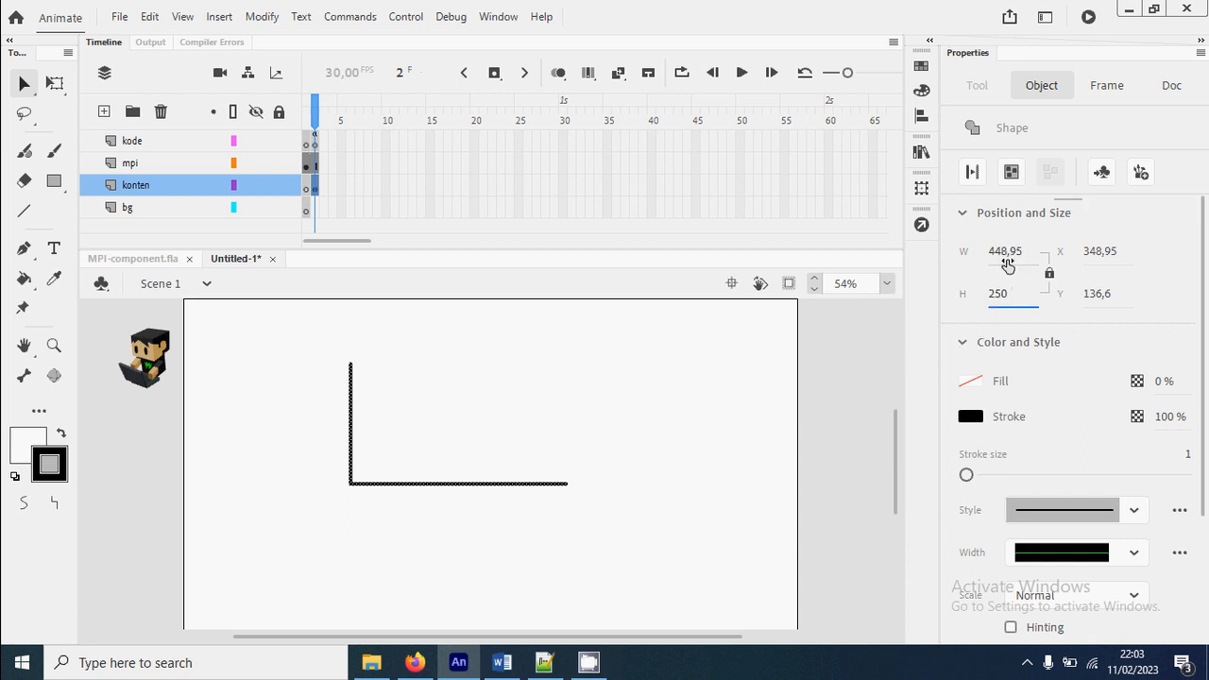
pyautogui.click(1008, 255)
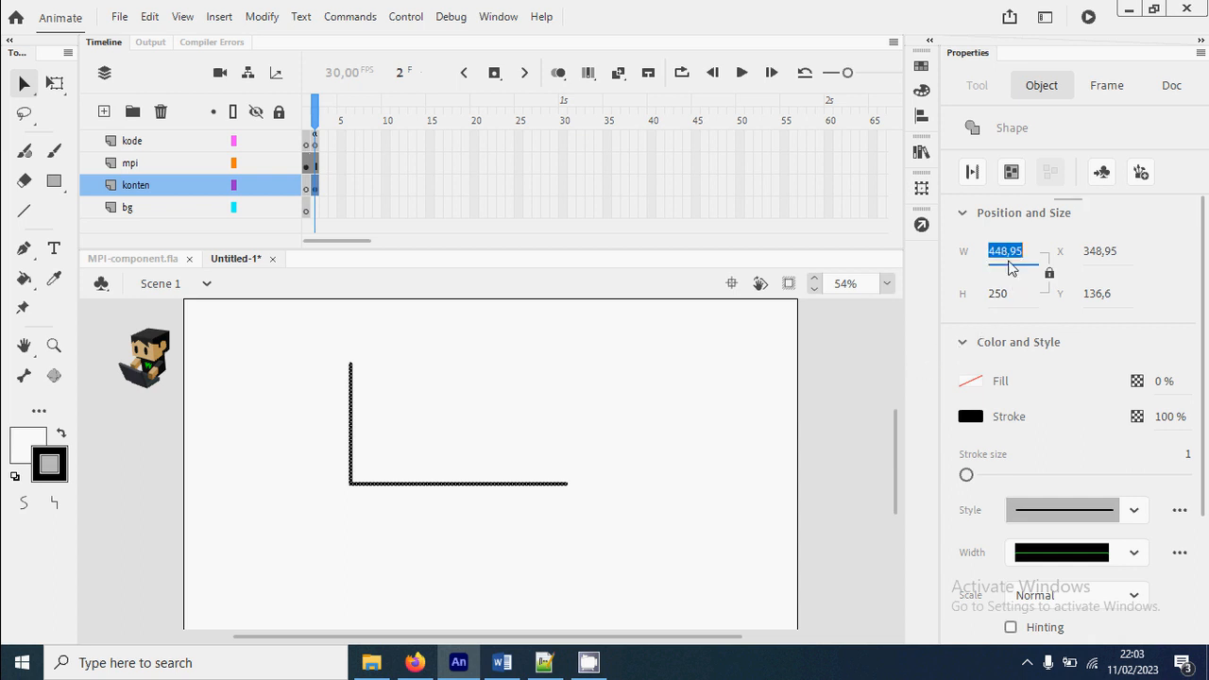
pyautogui.write('500')
pyautogui.press('Return')
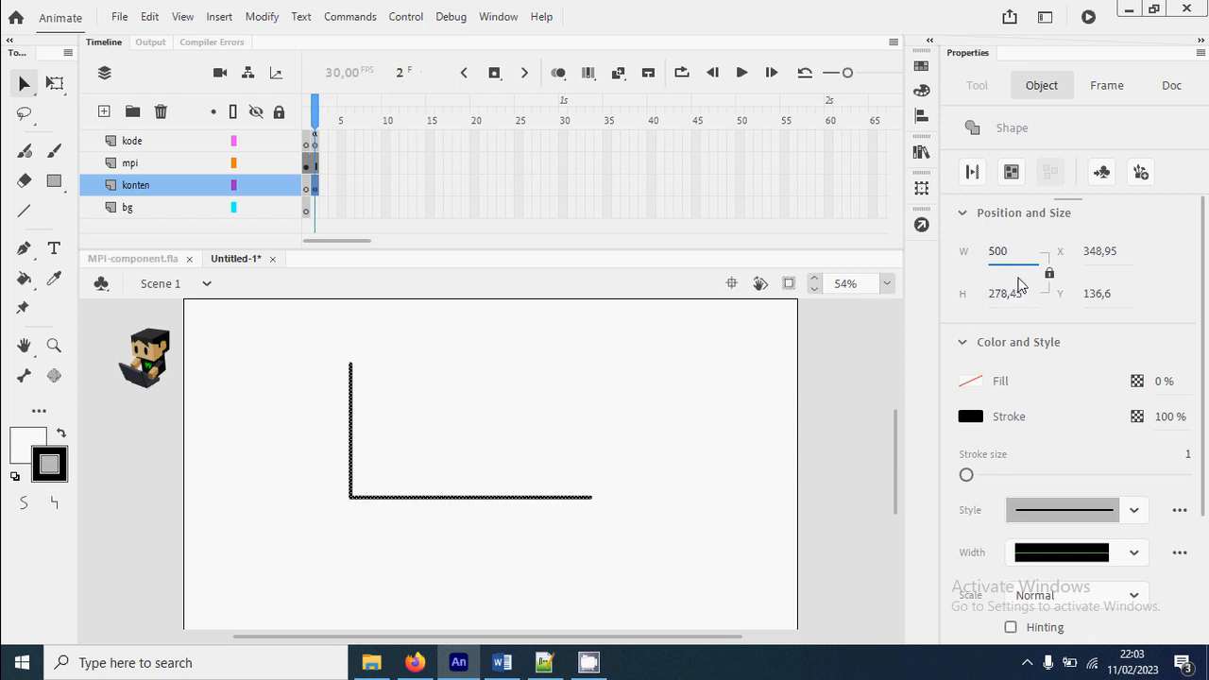
# Reselect the axis lines, unlink width from height and set the height to 250
pyautogui.click(737, 486)
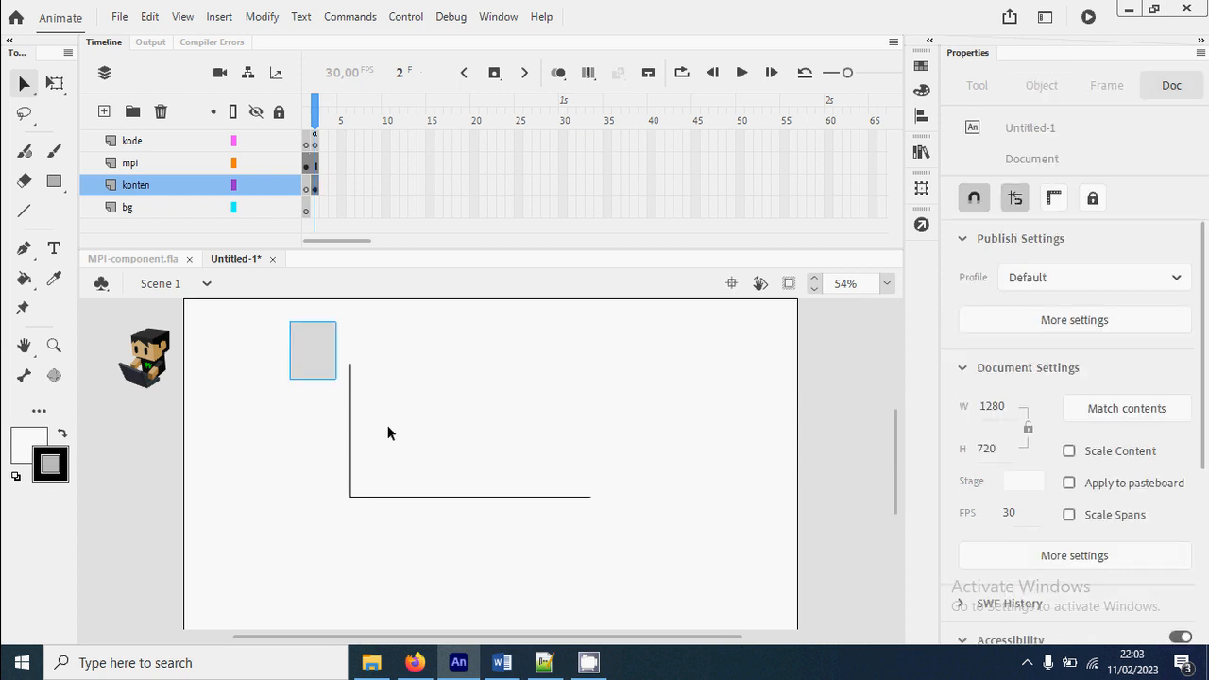
pyautogui.moveTo(387, 433); pyautogui.dragTo(665, 576)
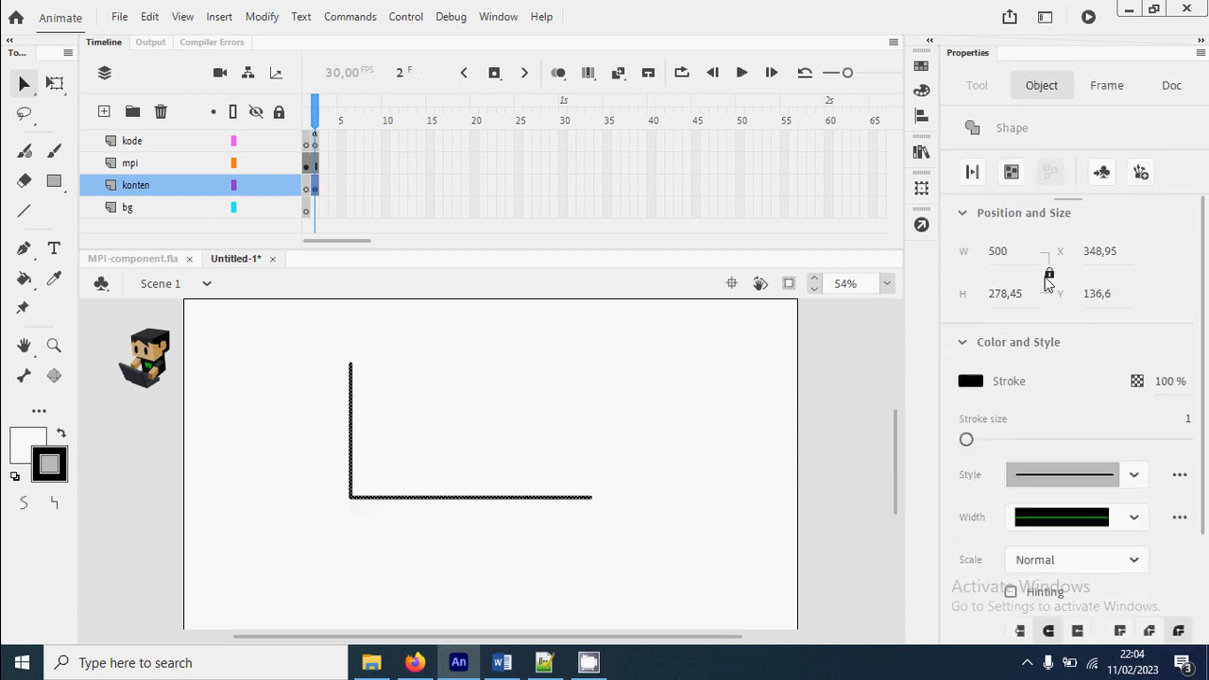
pyautogui.click(1006, 295)
pyautogui.write('250')
pyautogui.press('Return')
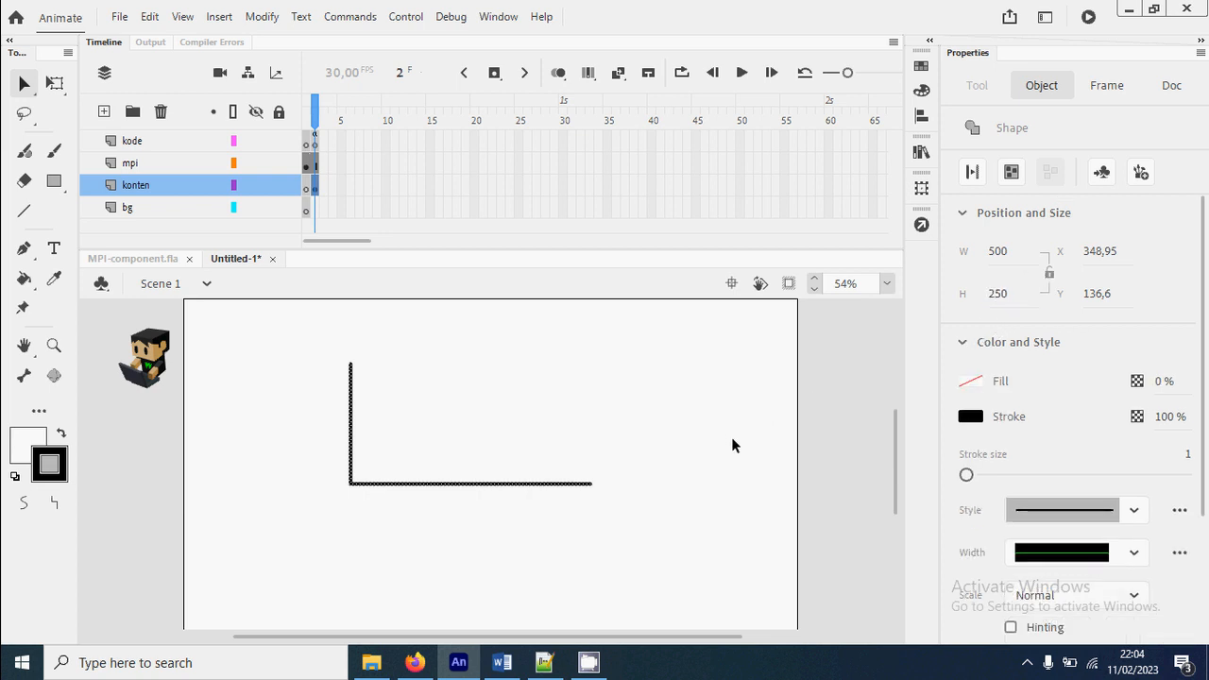
# Convert both axis lines into a movie clip symbol named "diagram batang" with its registration point at the bottom-left corner
pyautogui.click(731, 445)
pyautogui.moveTo(311, 343)
pyautogui.mouseDown()
pyautogui.moveTo(680, 567)
pyautogui.moveTo(699, 557)
pyautogui.mouseUp()
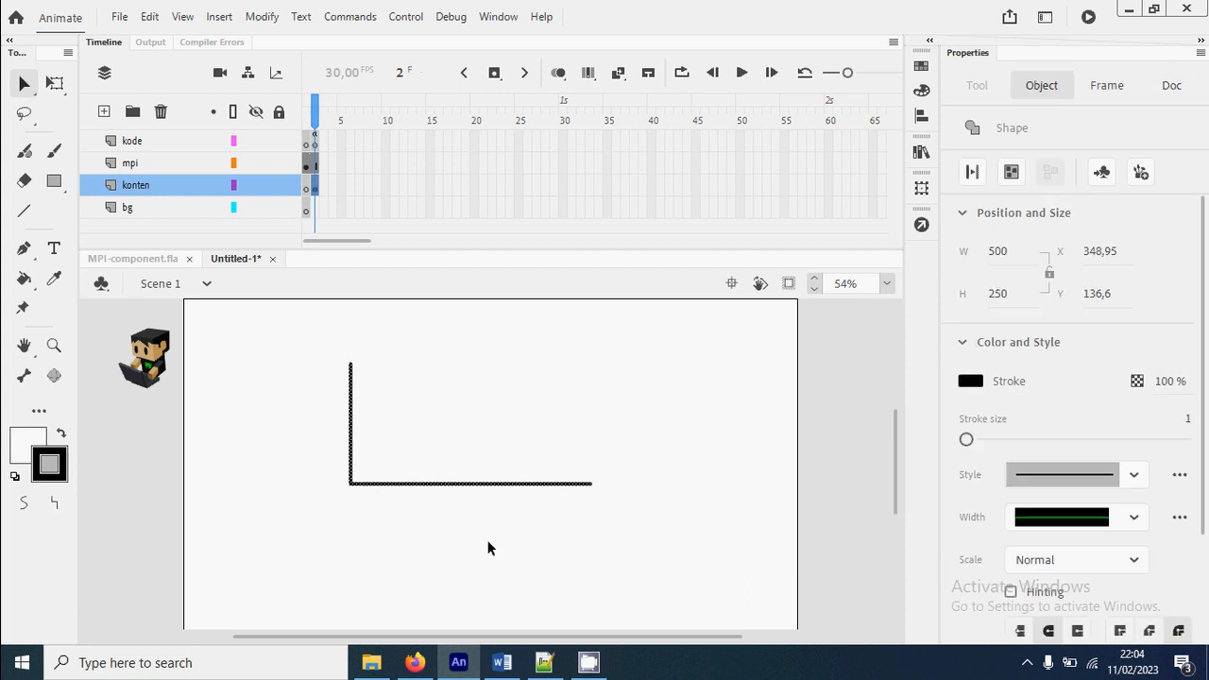
pyautogui.rightClick(352, 485)
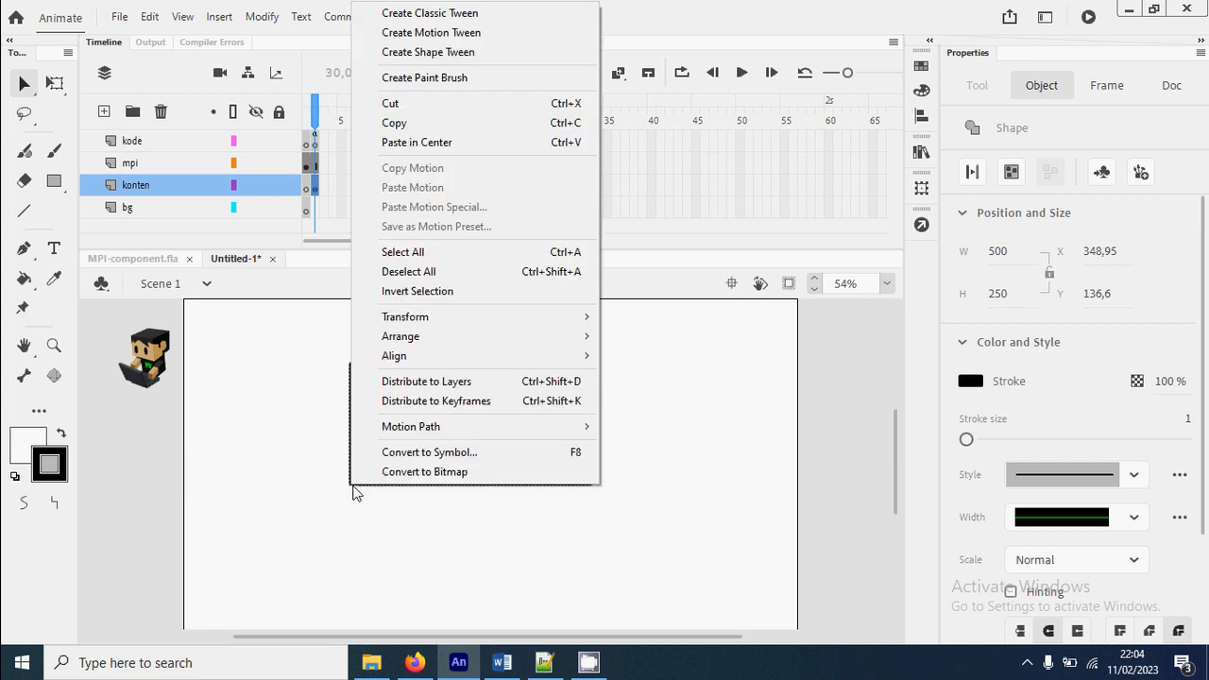
pyautogui.click(513, 455)
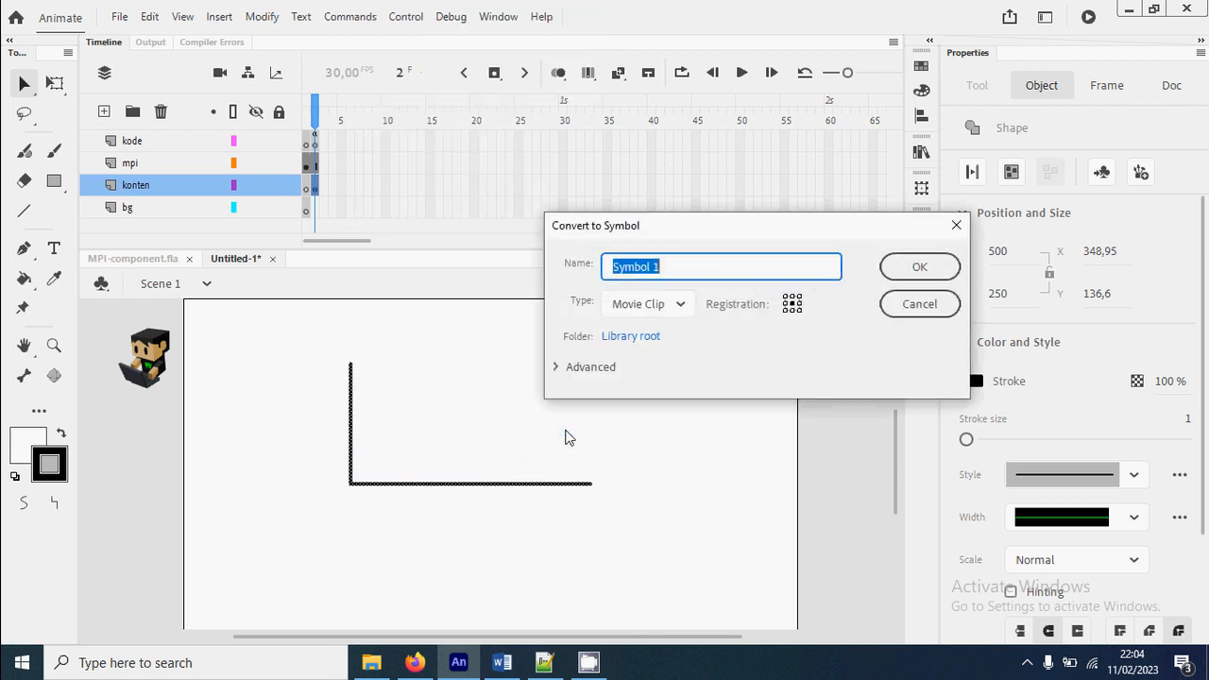
pyautogui.moveTo(702, 234); pyautogui.dragTo(596, 253)
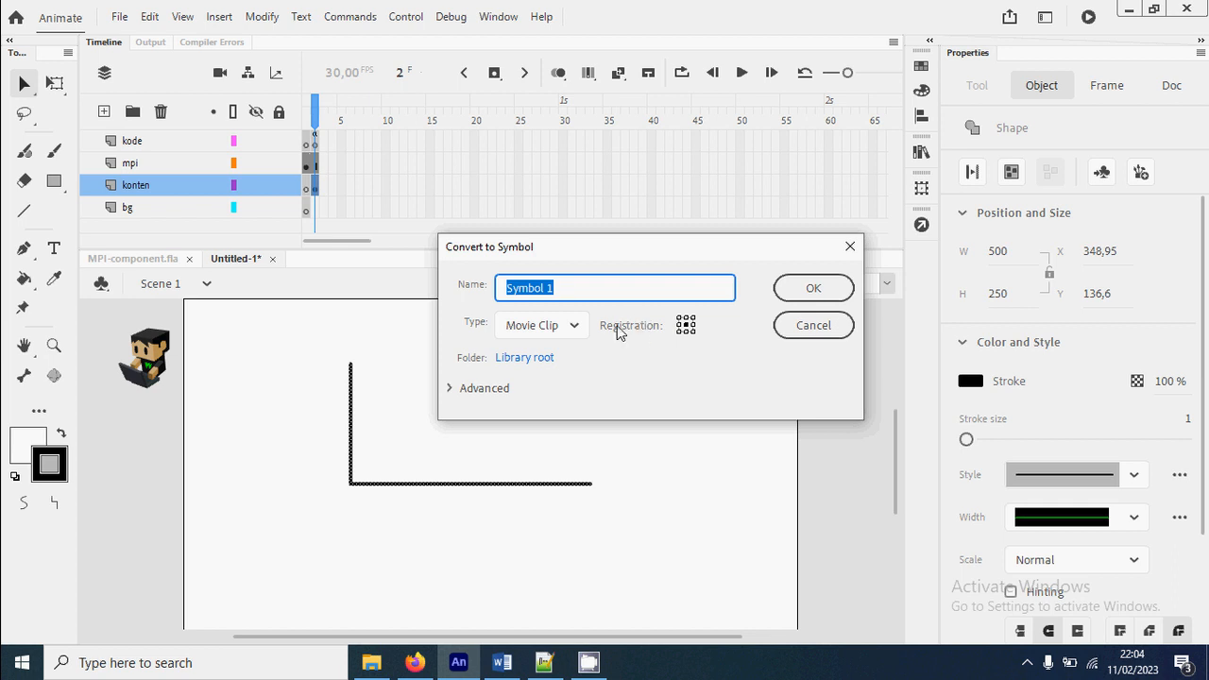
pyautogui.click(679, 332)
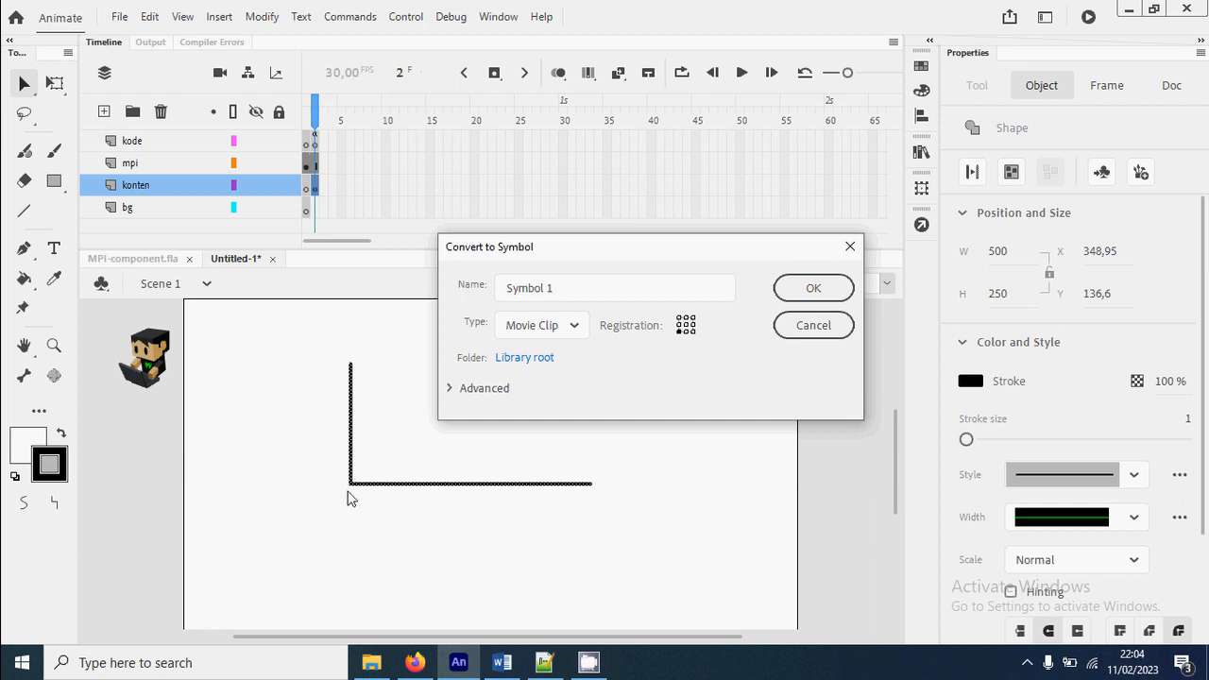
pyautogui.click(571, 288)
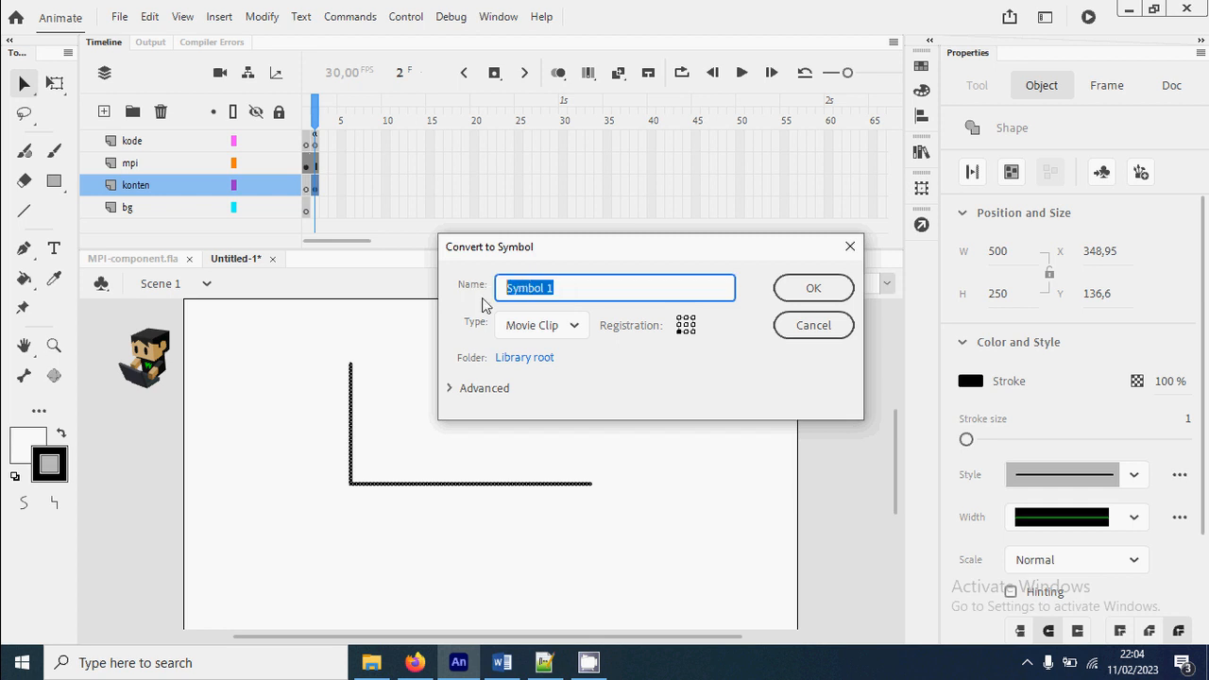
pyautogui.write('diagram batang')
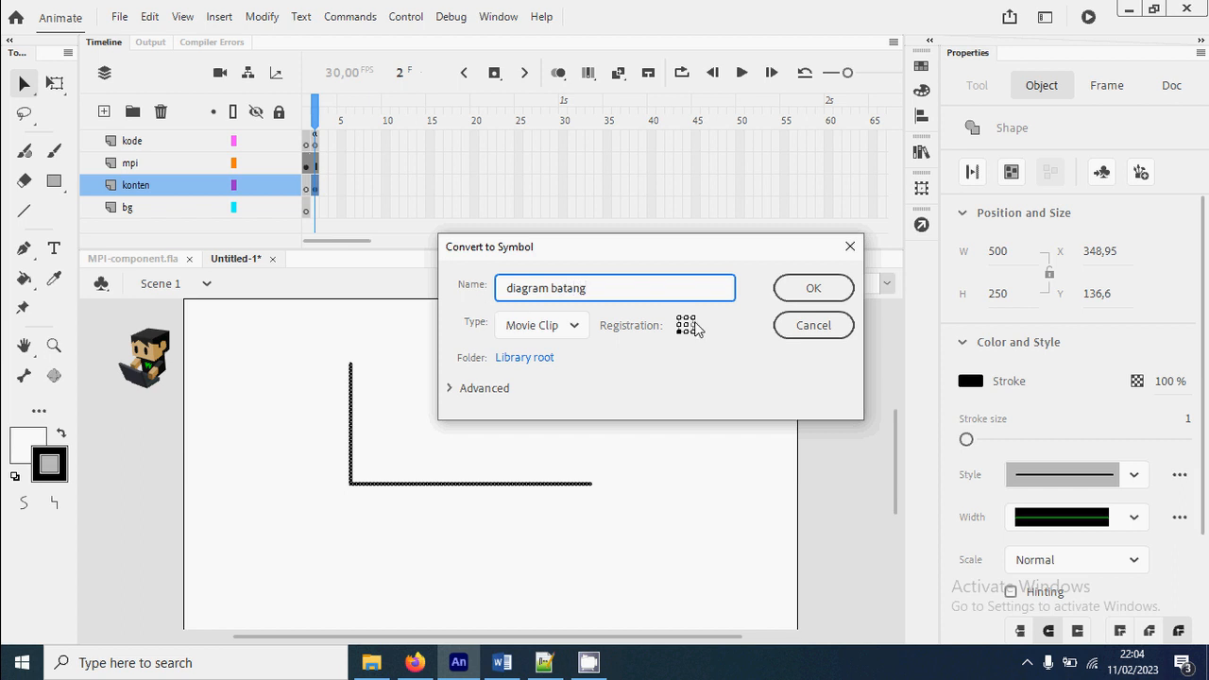
pyautogui.click(816, 292)
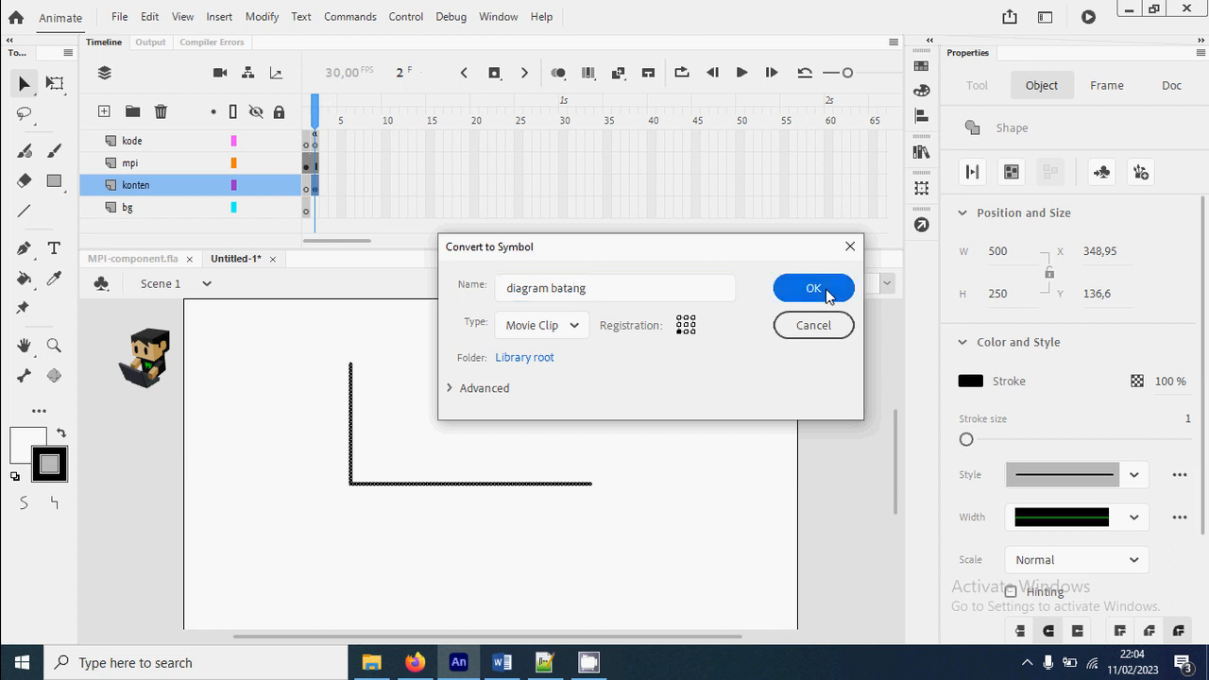
# Move the diagram batang instance slightly down and left on the stage, to about X 319, Y 427
pyautogui.moveTo(517, 484); pyautogui.dragTo(502, 505)
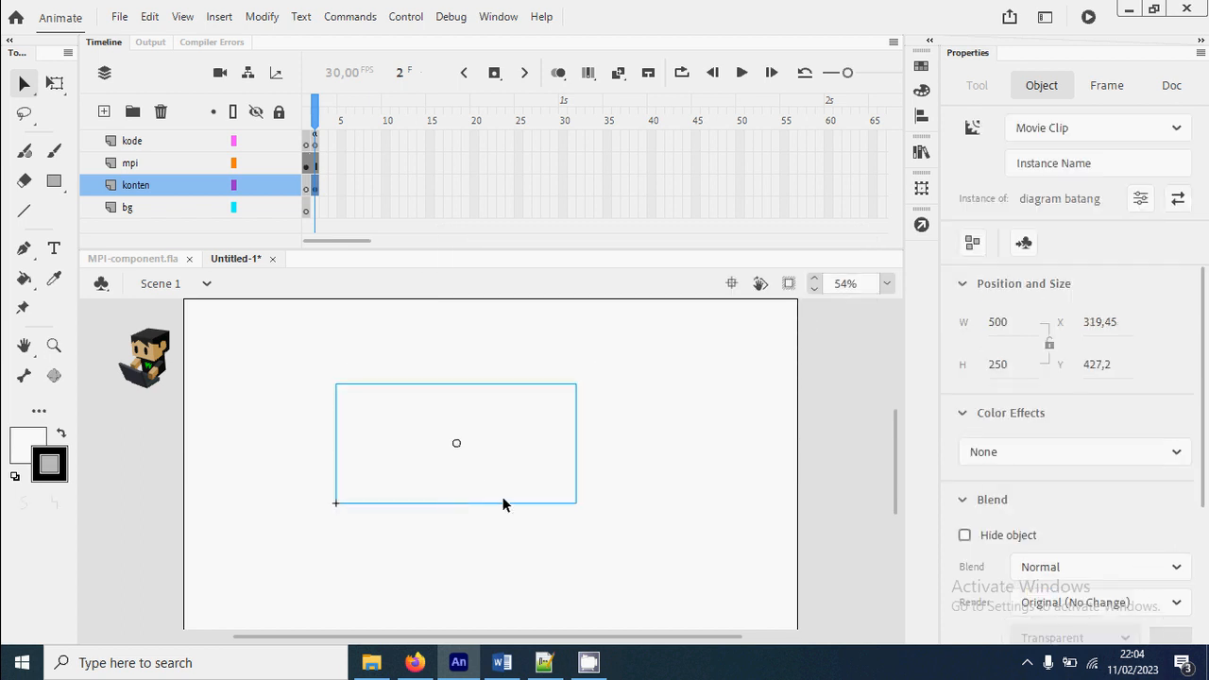
pyautogui.click(706, 460)
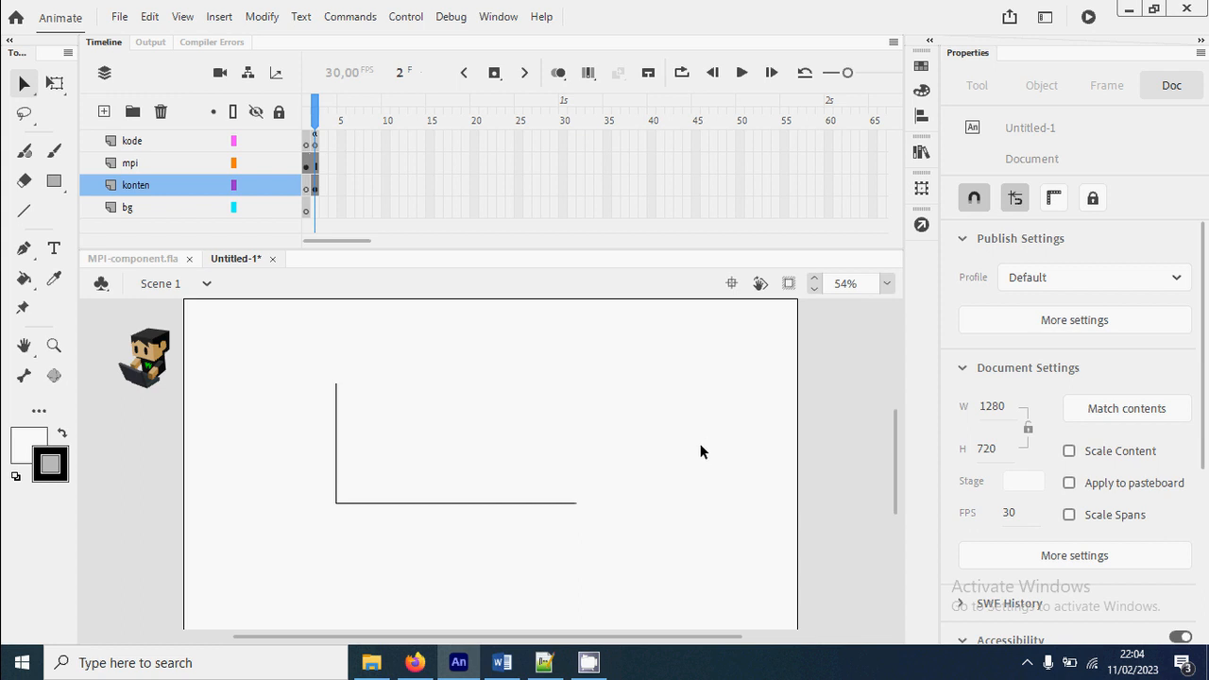
pyautogui.click(342, 508)
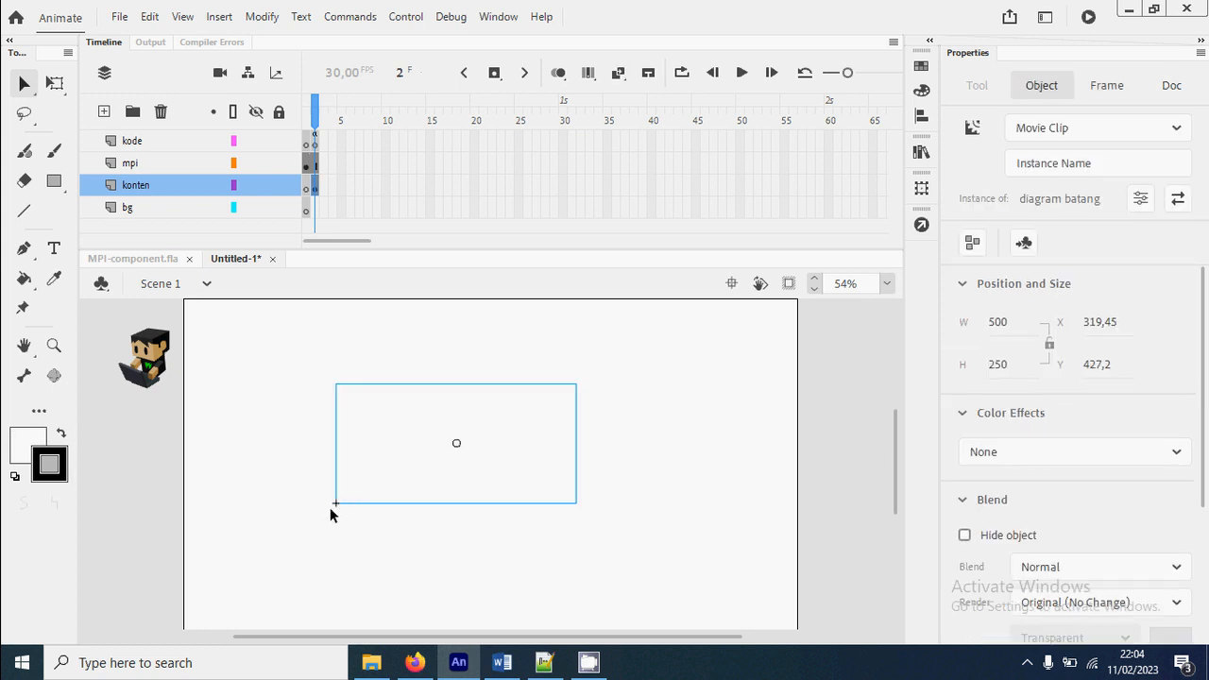
# Examine the registration point at the corner where the two axes meet, and the whole axis clip
pyautogui.press('z')
pyautogui.moveTo(316, 490); pyautogui.dragTo(359, 519)
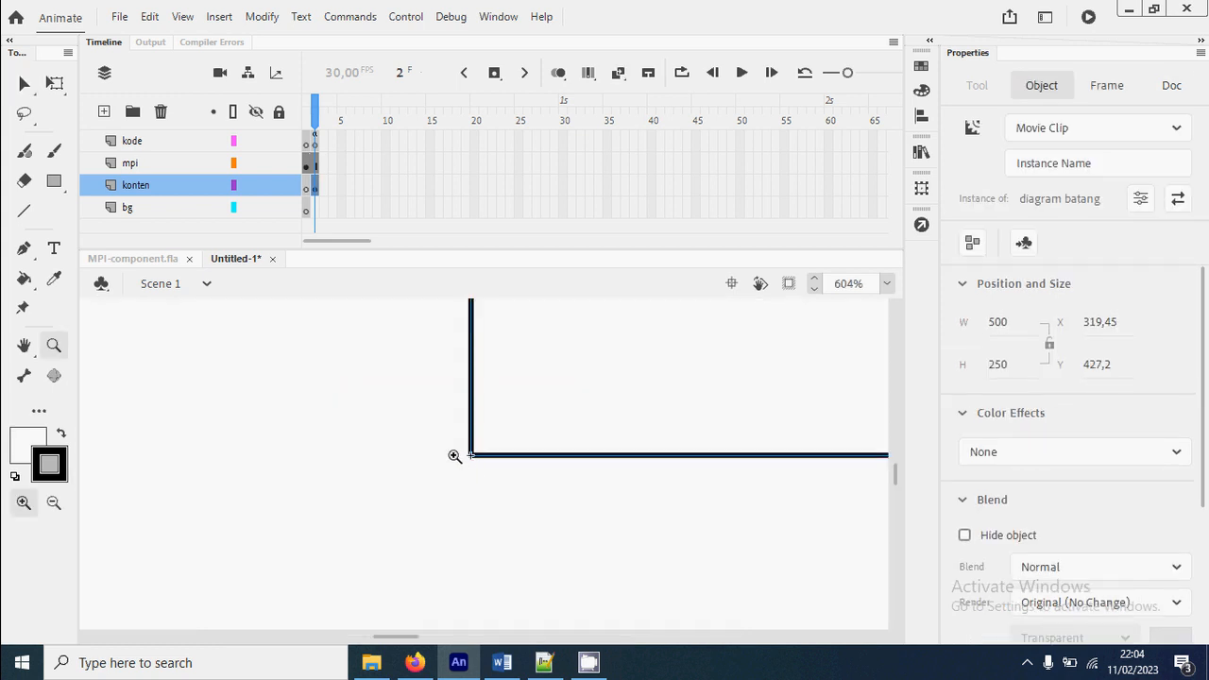
pyautogui.click(53, 502)
pyautogui.click(629, 456)
pyautogui.click(674, 429)
pyautogui.click(599, 456)
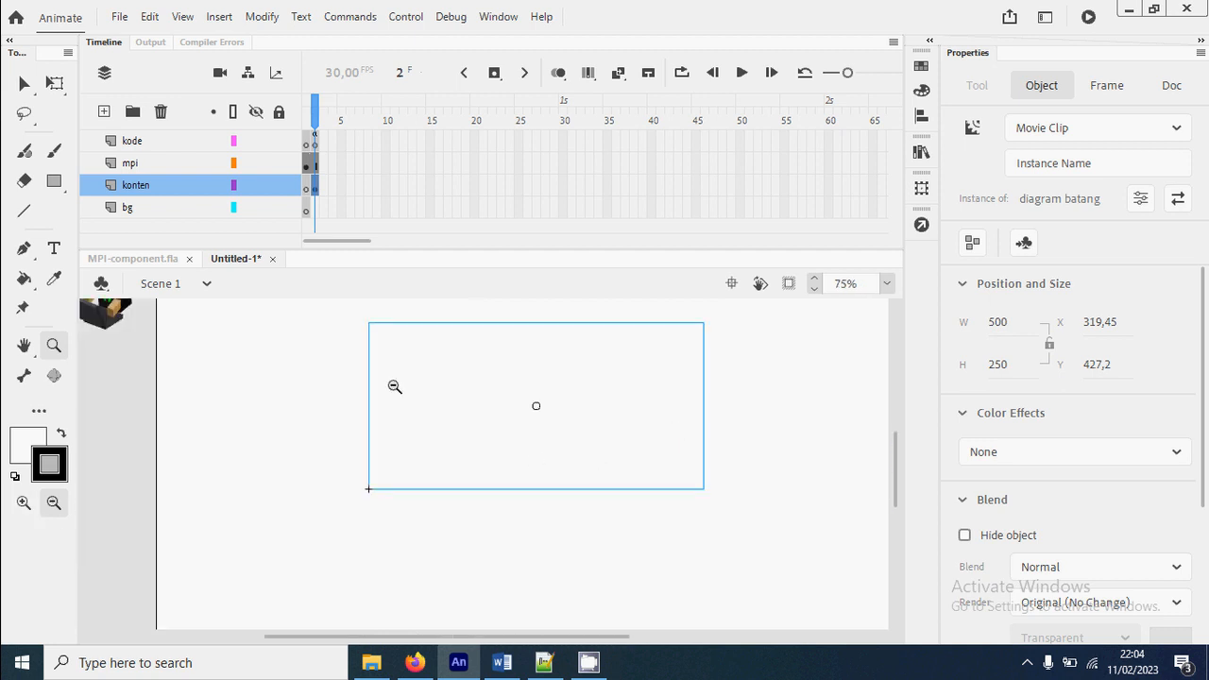
pyautogui.moveTo(351, 311); pyautogui.dragTo(827, 550)
pyautogui.press('v')
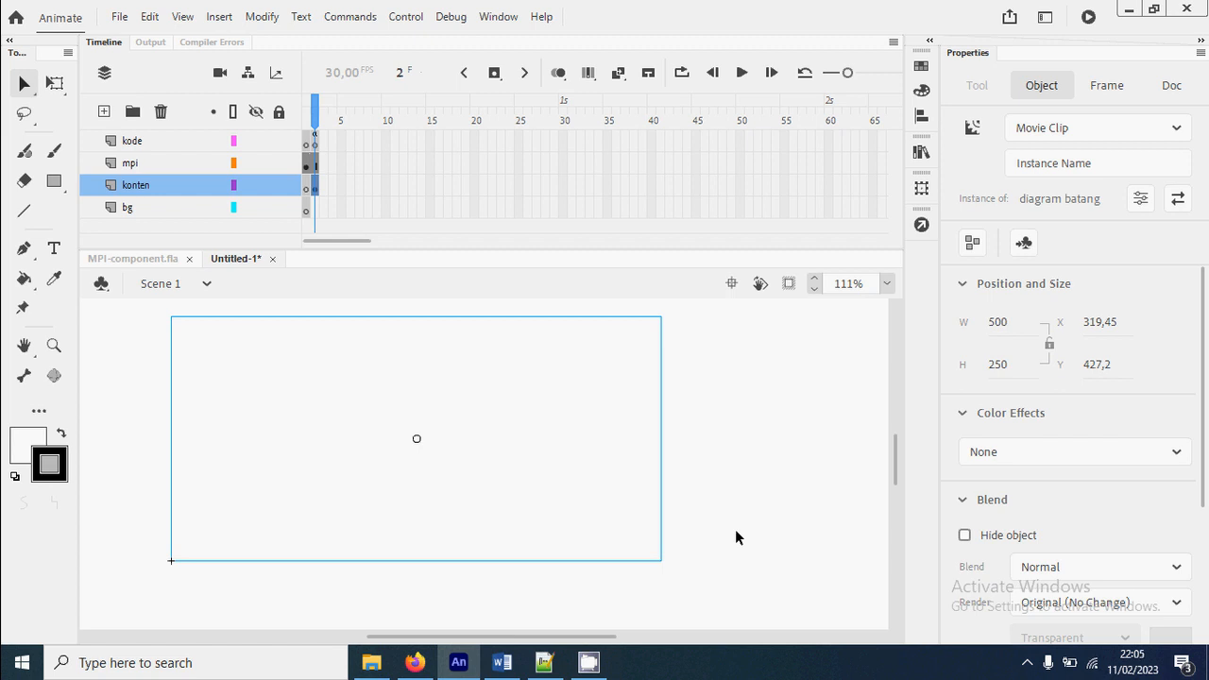
pyautogui.click(736, 537)
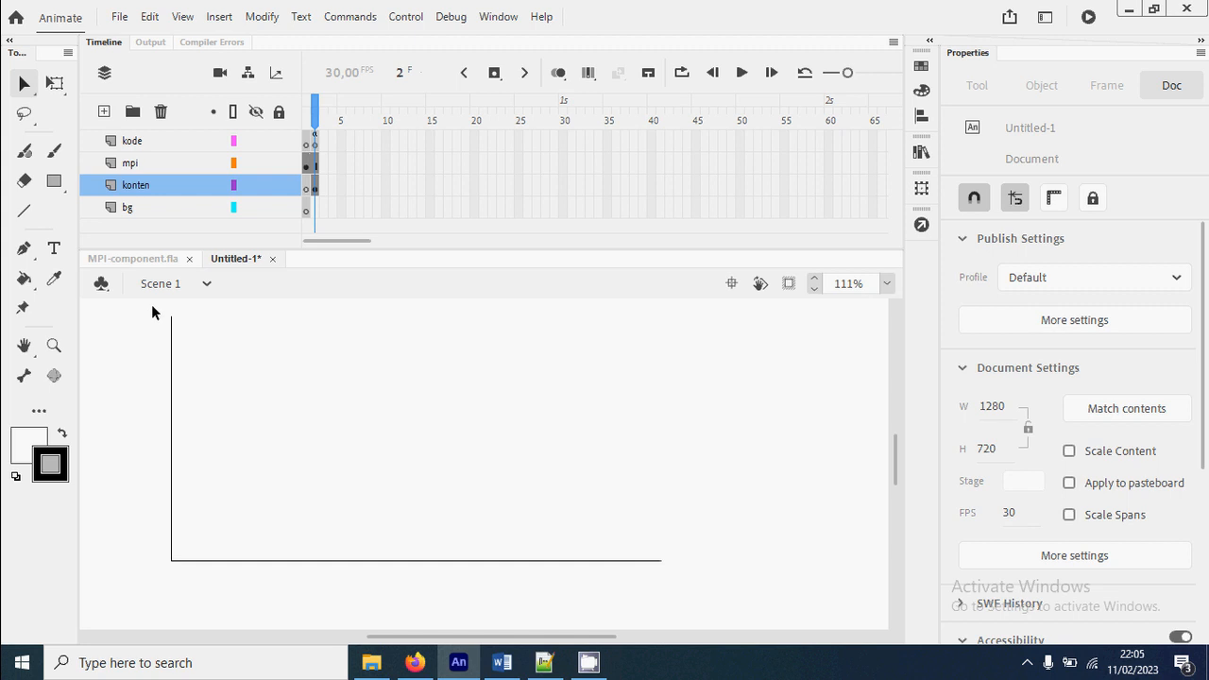
# Give the axis movie clip on the stage the instance name diagram1
pyautogui.click(171, 326)
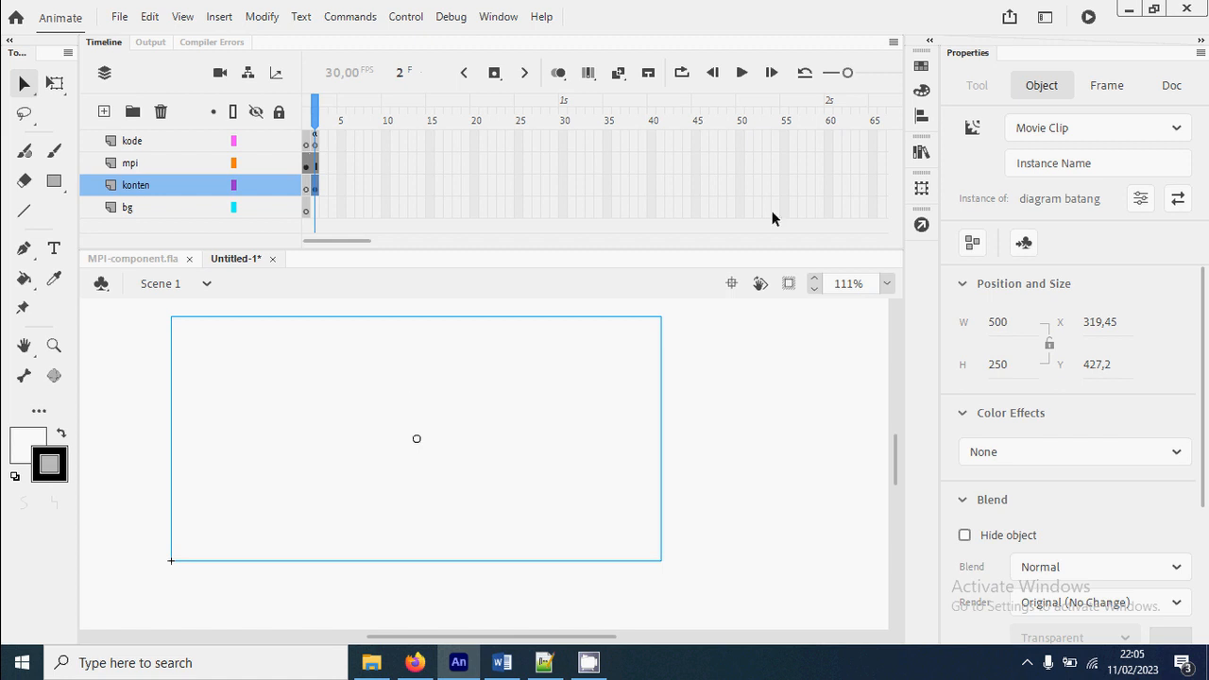
pyautogui.click(1021, 163)
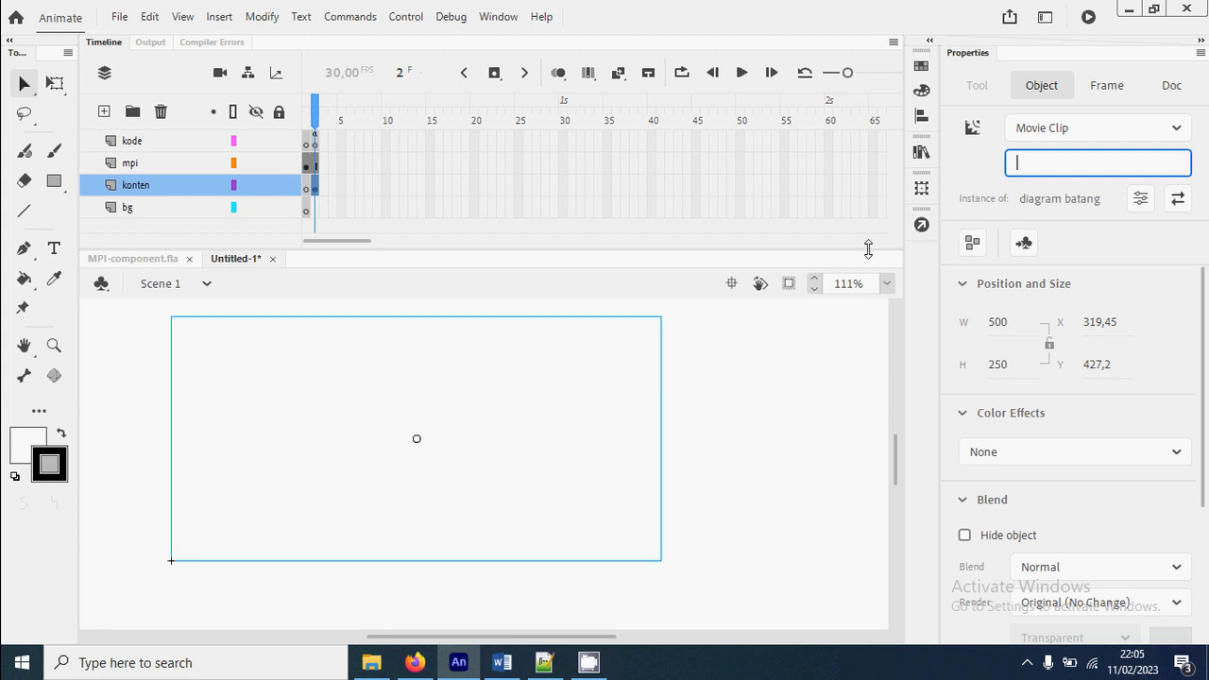
pyautogui.write('diagram1')
pyautogui.press('Return')
pyautogui.click(783, 413)
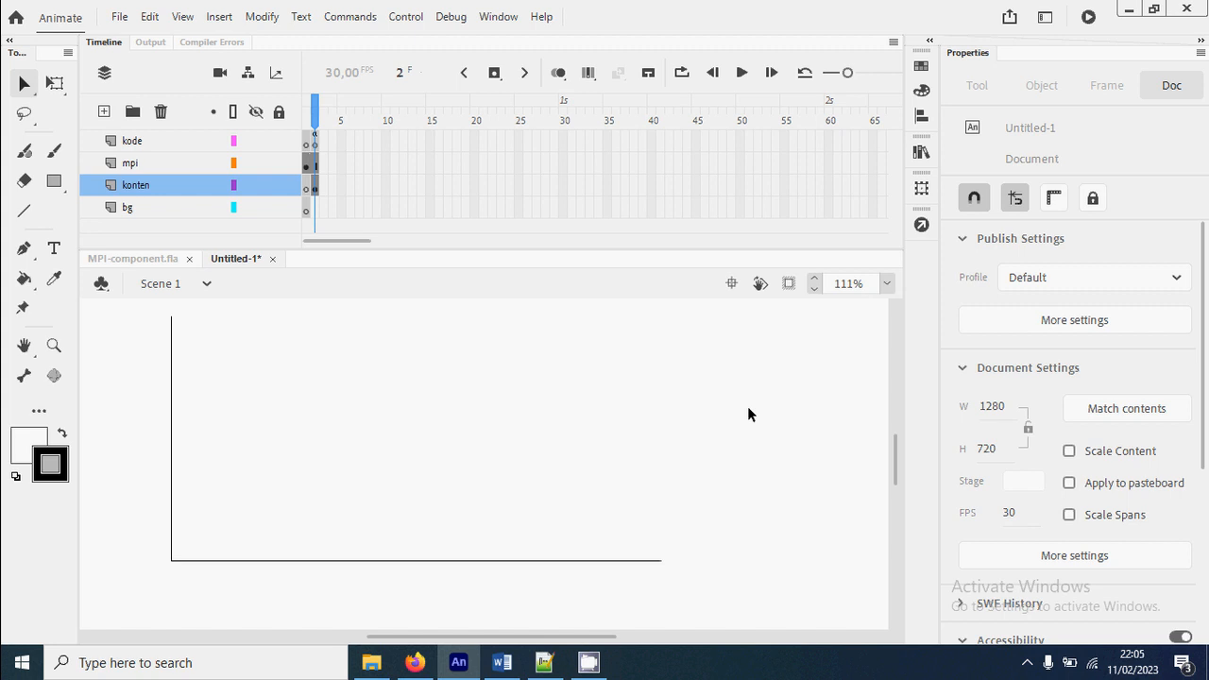
# Open the frame 2 script of the kode layer and add five new lines after the dataSet[6] entry
pyautogui.click(317, 142)
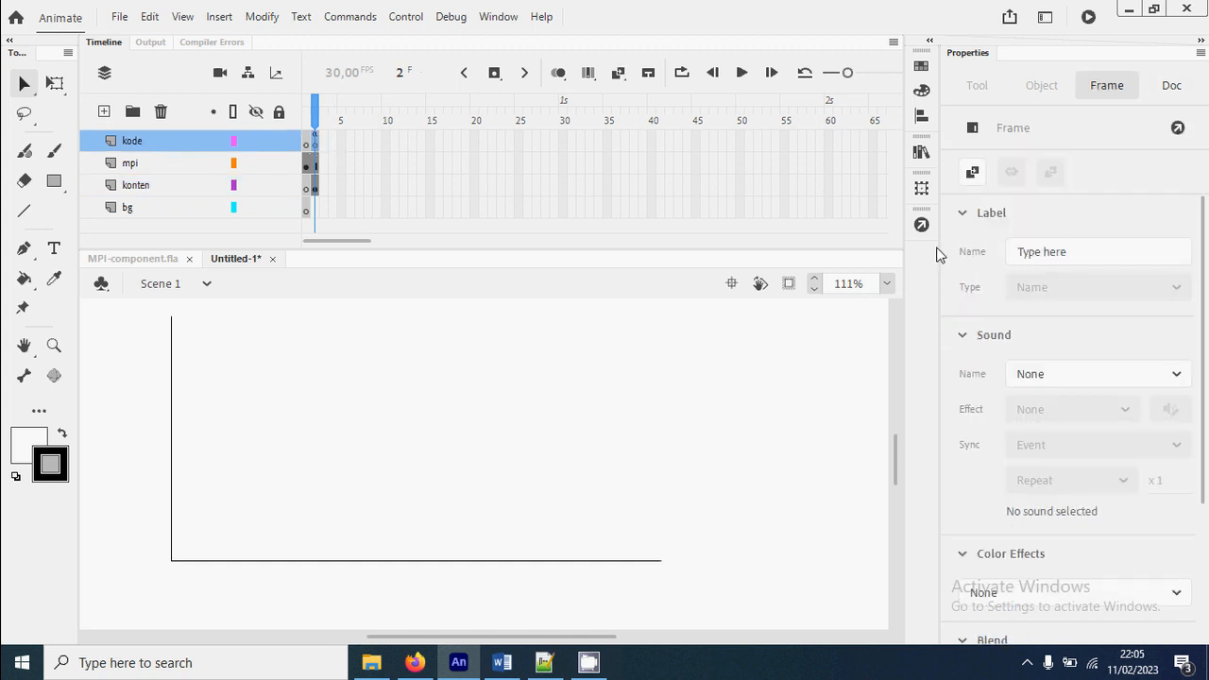
pyautogui.click(921, 224)
pyautogui.click(760, 454)
pyautogui.click(842, 564)
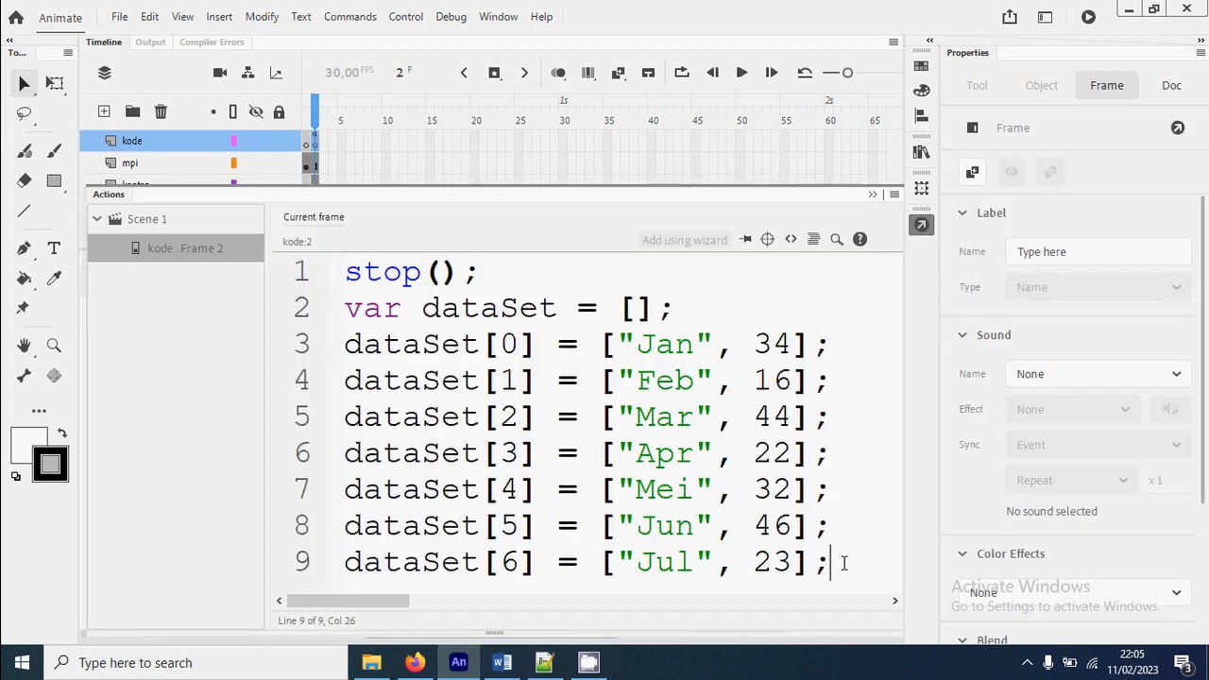
pyautogui.press('Return')
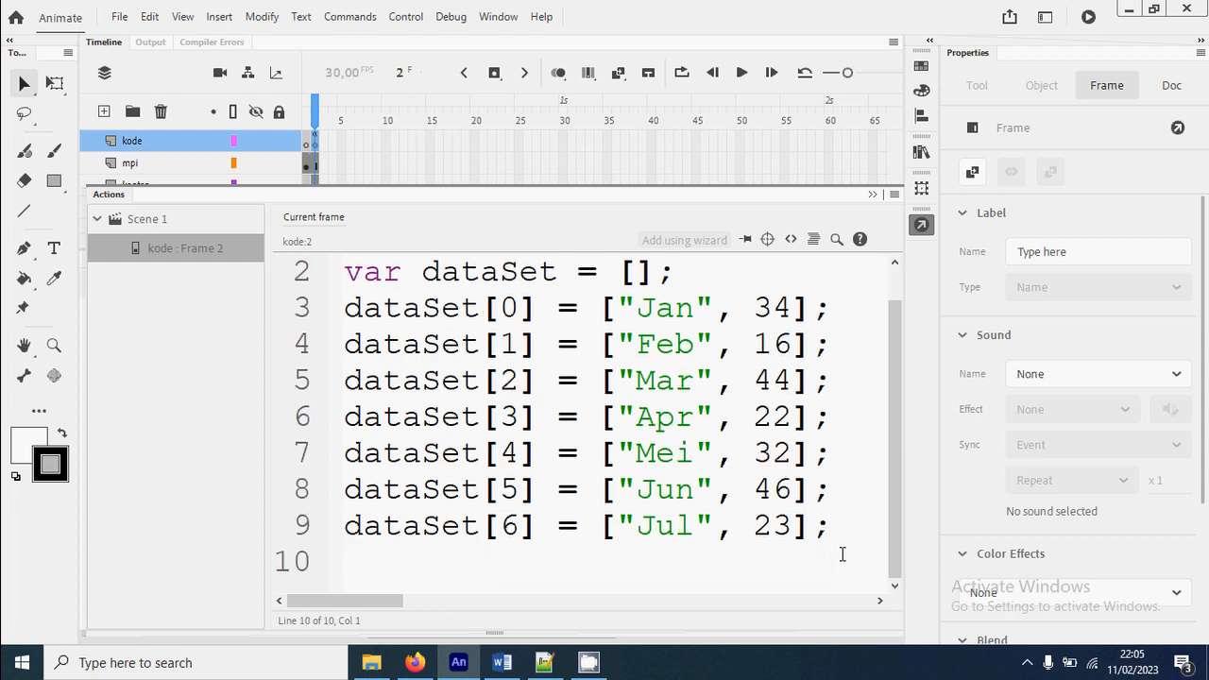
pyautogui.press('Return')
pyautogui.press('Return')
pyautogui.press('Return')
pyautogui.press('Return')
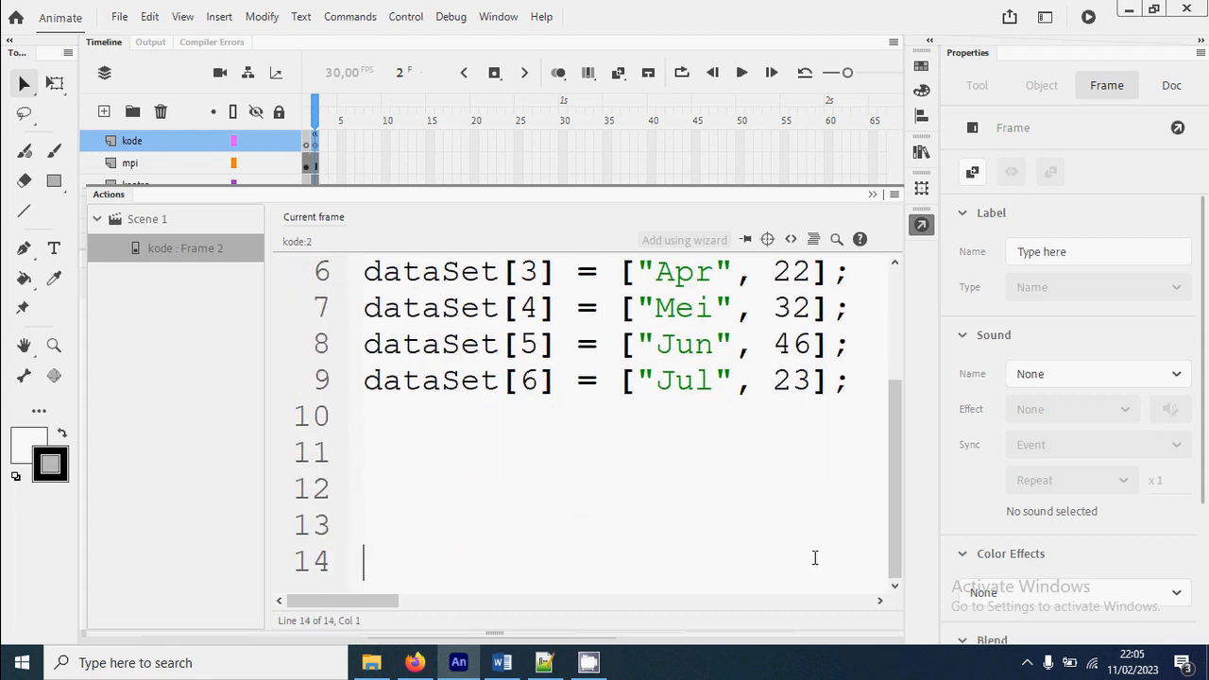
# On line 11 of the script, write mpi.diagram("diagram1", "batang", dataSet);
pyautogui.click(377, 454)
pyautogui.write('mpi.di')
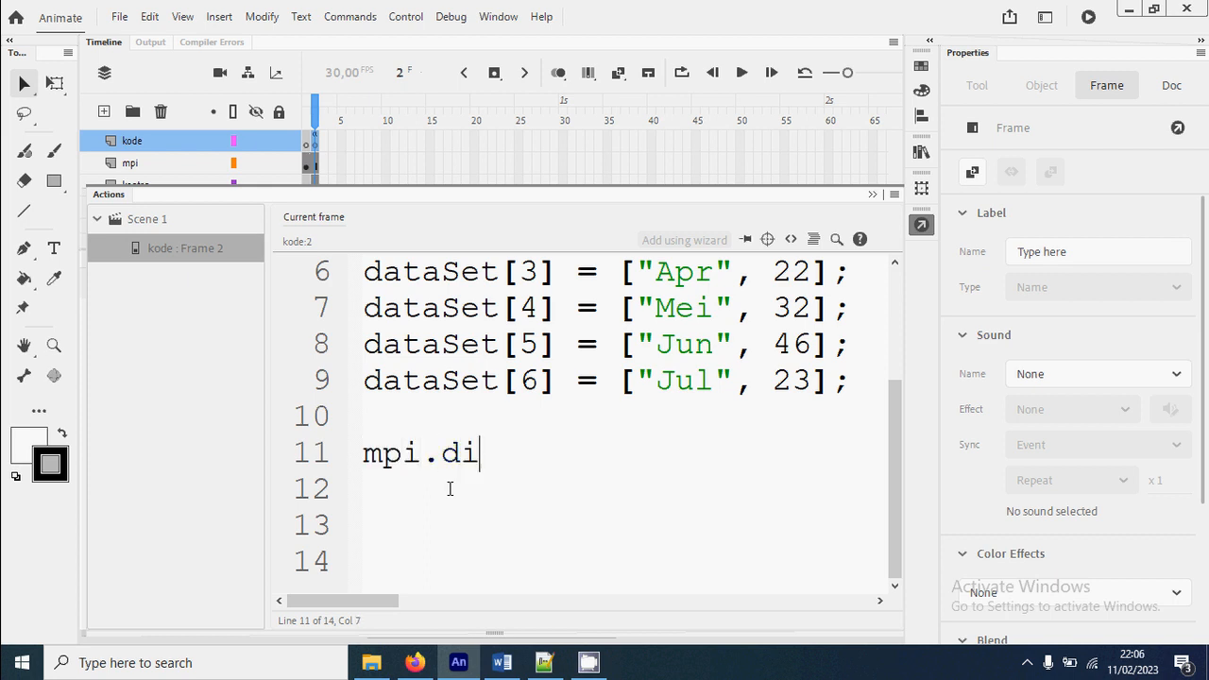
pyautogui.write('agram(')
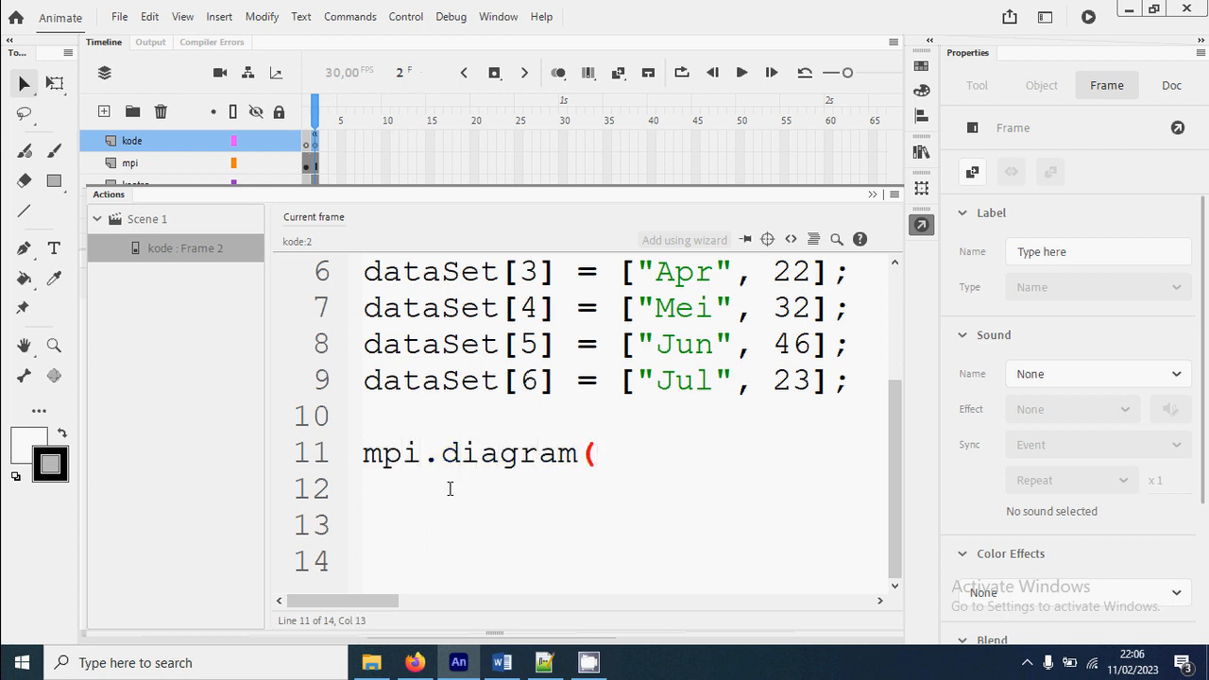
pyautogui.write('"diagram')
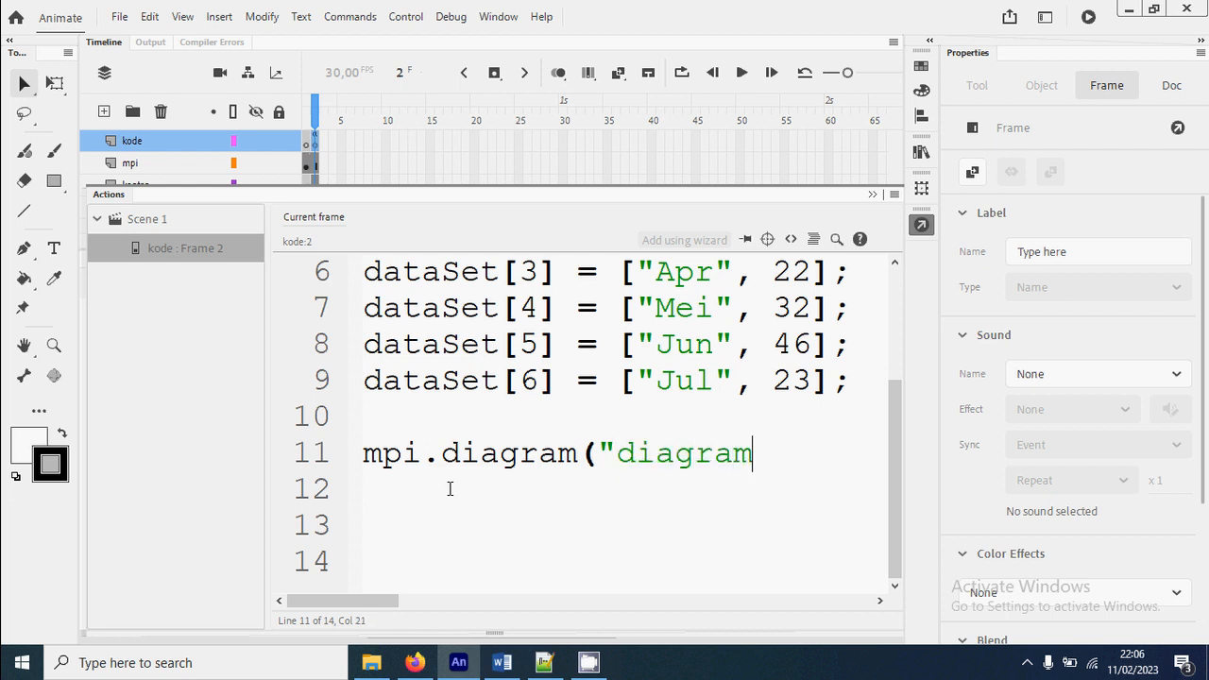
pyautogui.write('1",')
pyautogui.scroll(-2, 450, 488)
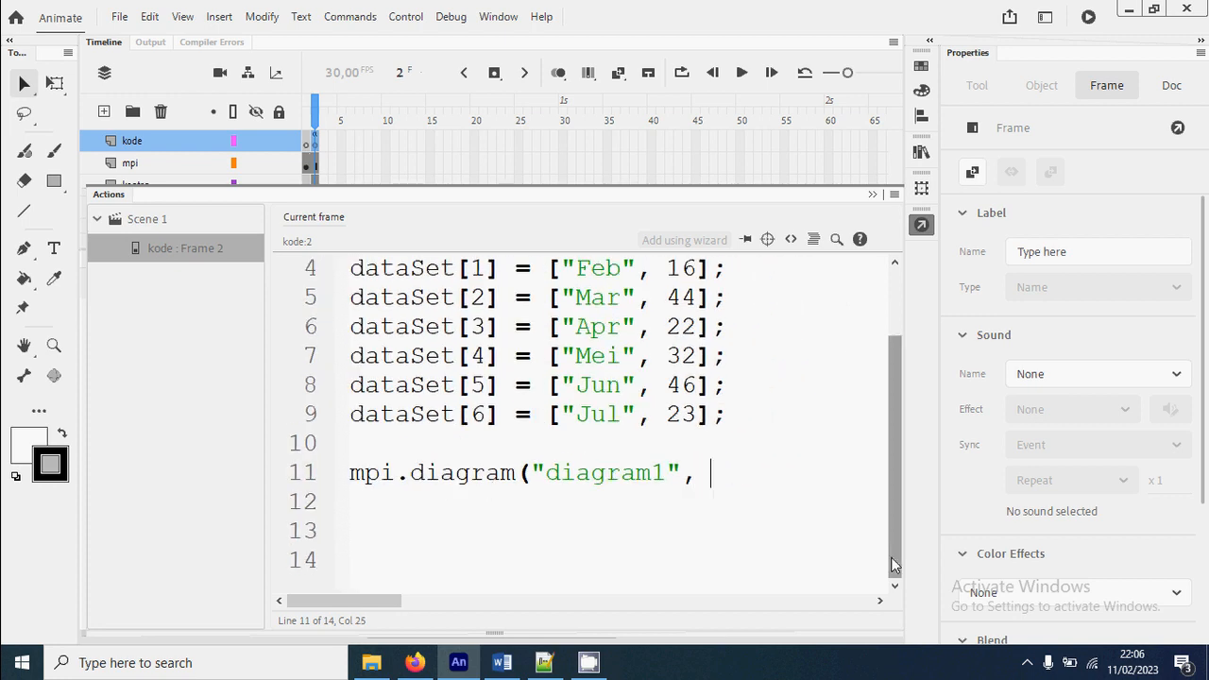
pyautogui.write('"batang"')
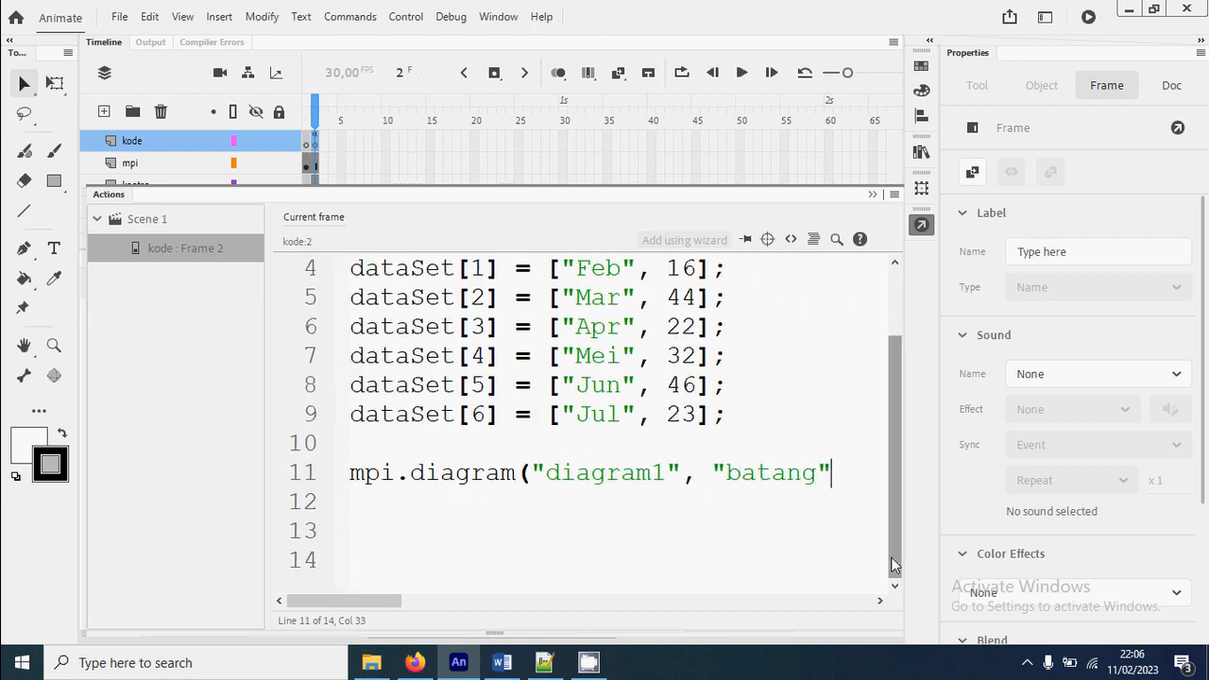
pyautogui.write(',')
pyautogui.scroll(-2, 835, 502)
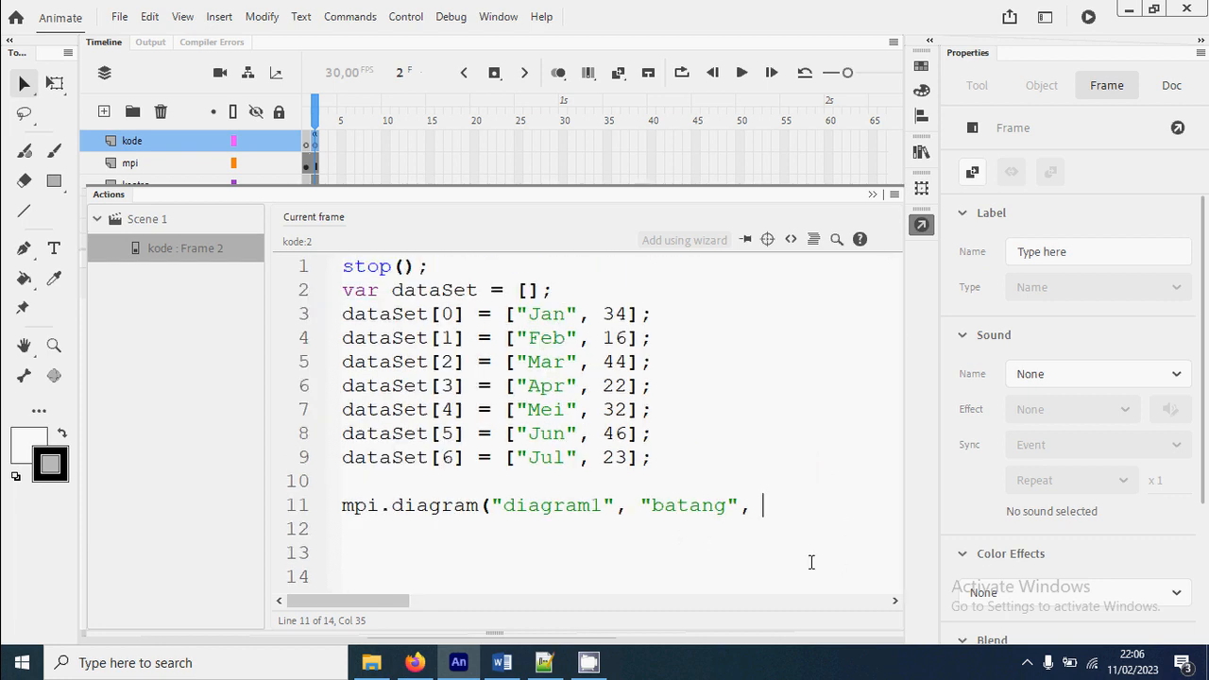
pyautogui.write('dataSet);')
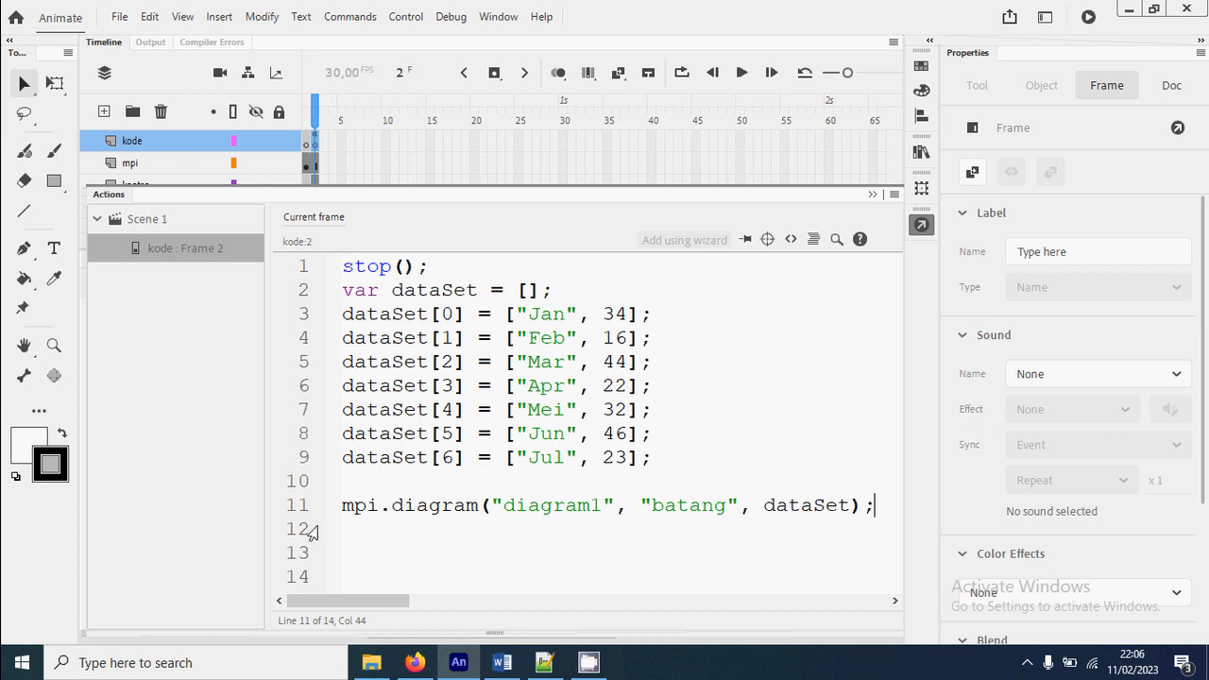
pyautogui.doubleClick(552, 509)
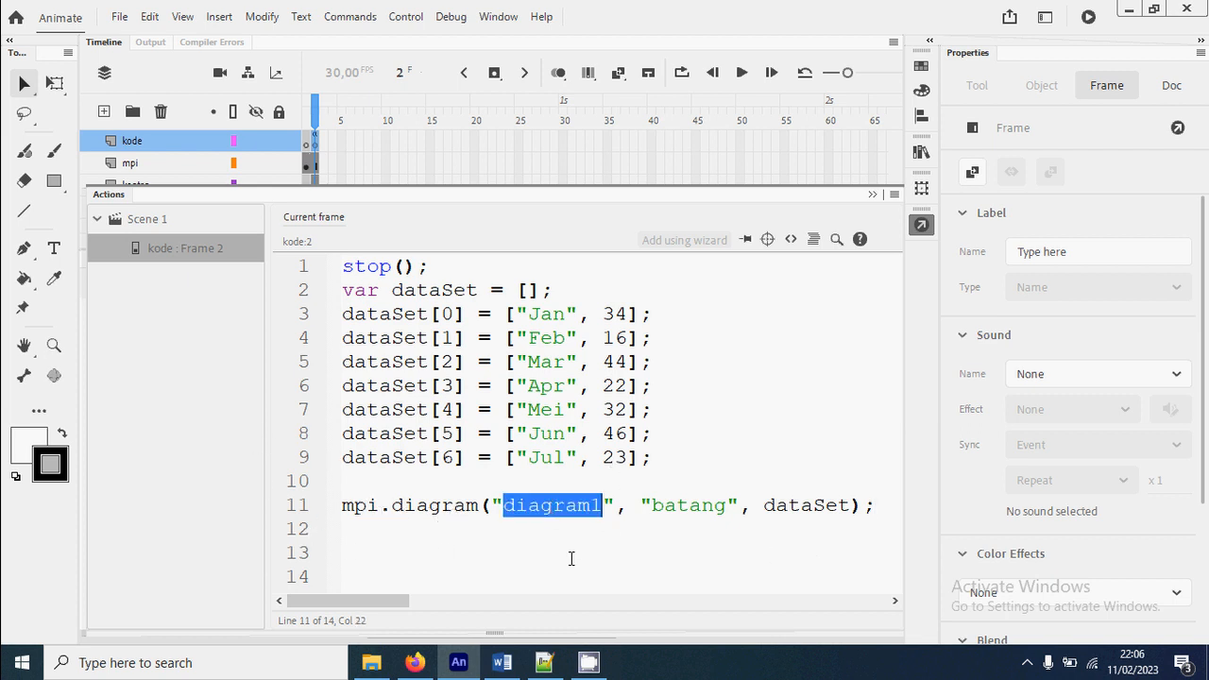
pyautogui.doubleClick(676, 506)
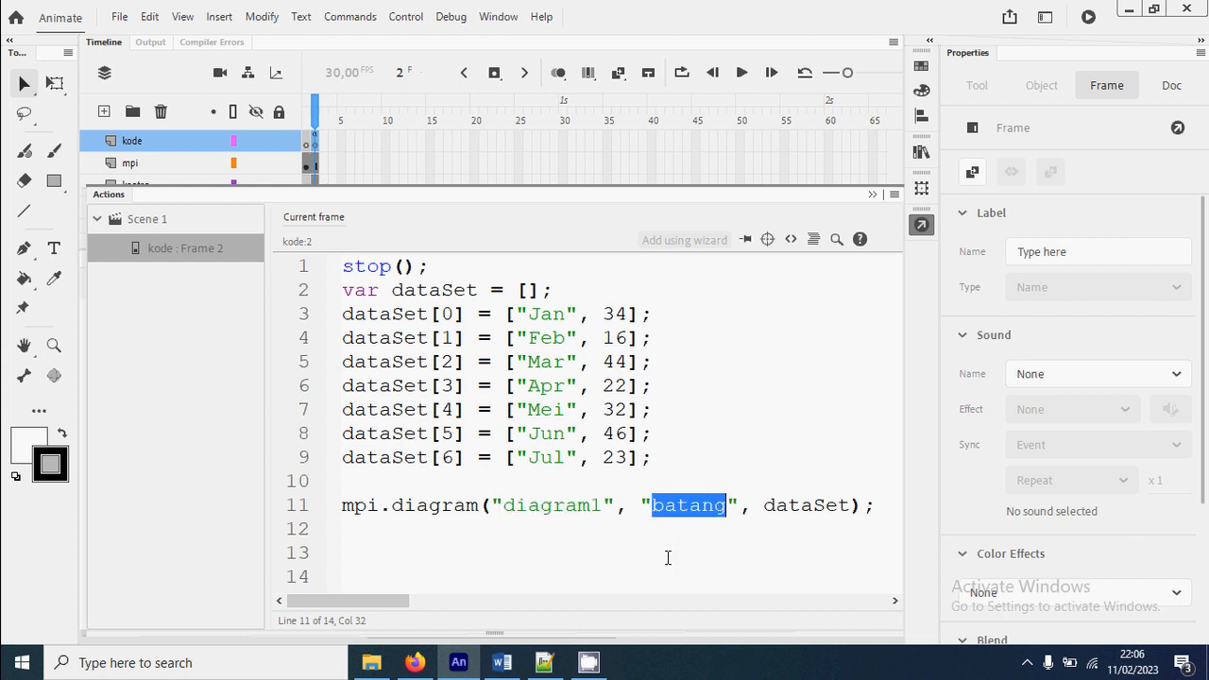
pyautogui.doubleClick(814, 505)
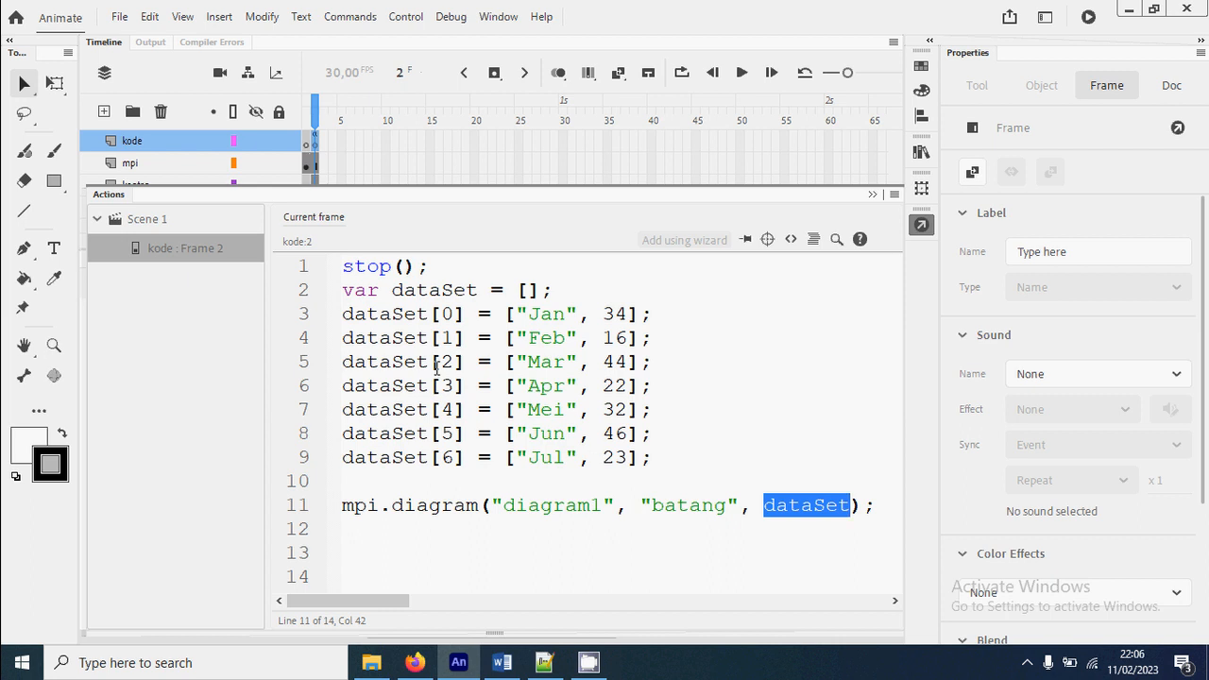
pyautogui.click(777, 418)
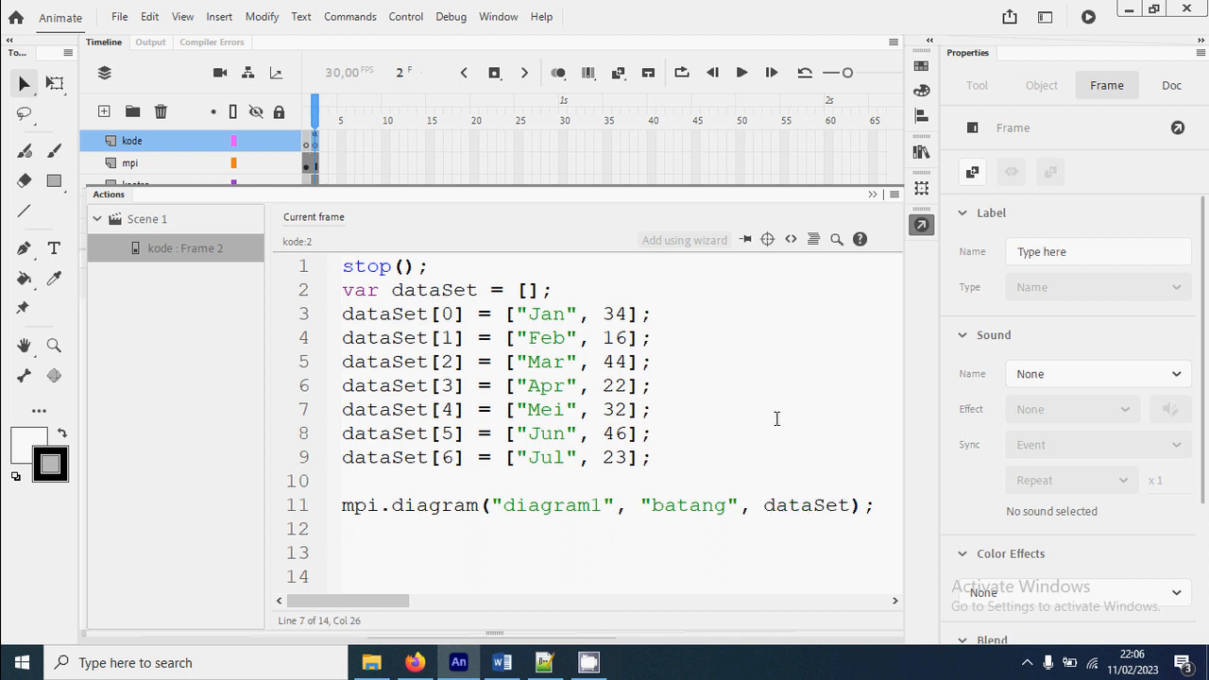
# Test the movie to view the bar chart and shrink the preview window slightly
pyautogui.hotkey('ctrl', 'Return')
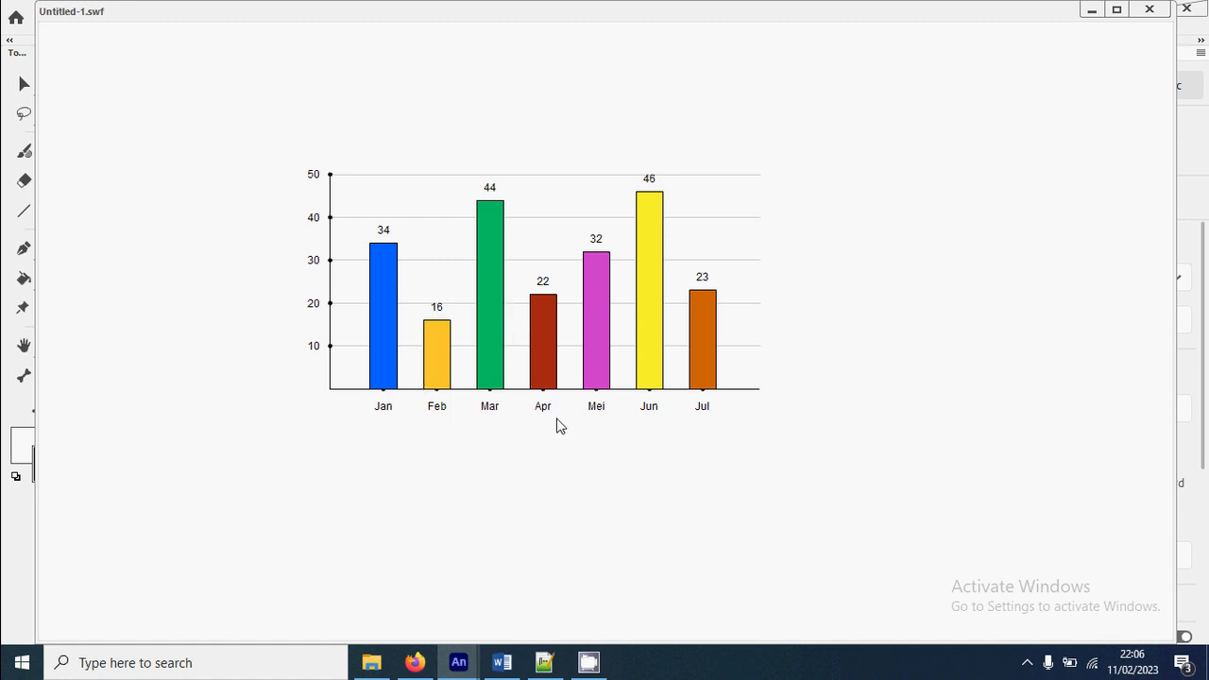
pyautogui.moveTo(36, 3); pyautogui.dragTo(126, 40)
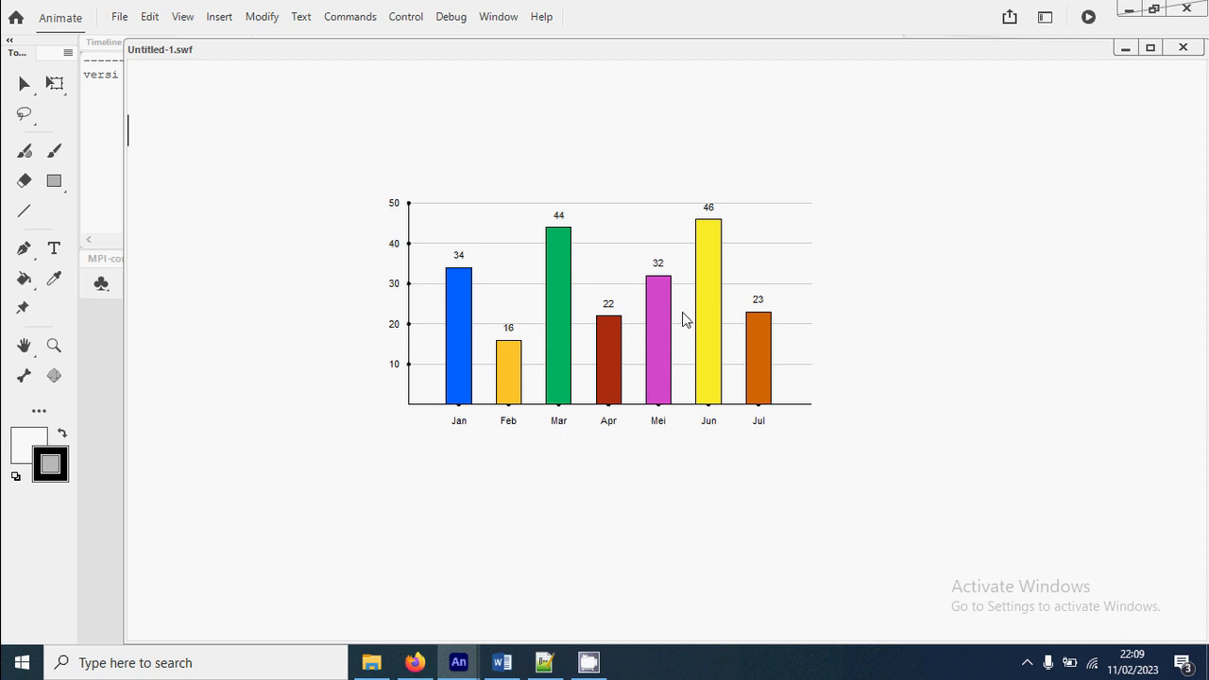
# Close the movie preview and move the diagram1 axis clip left on the stage to about X 146
pyautogui.click(1183, 47)
pyautogui.press('v')
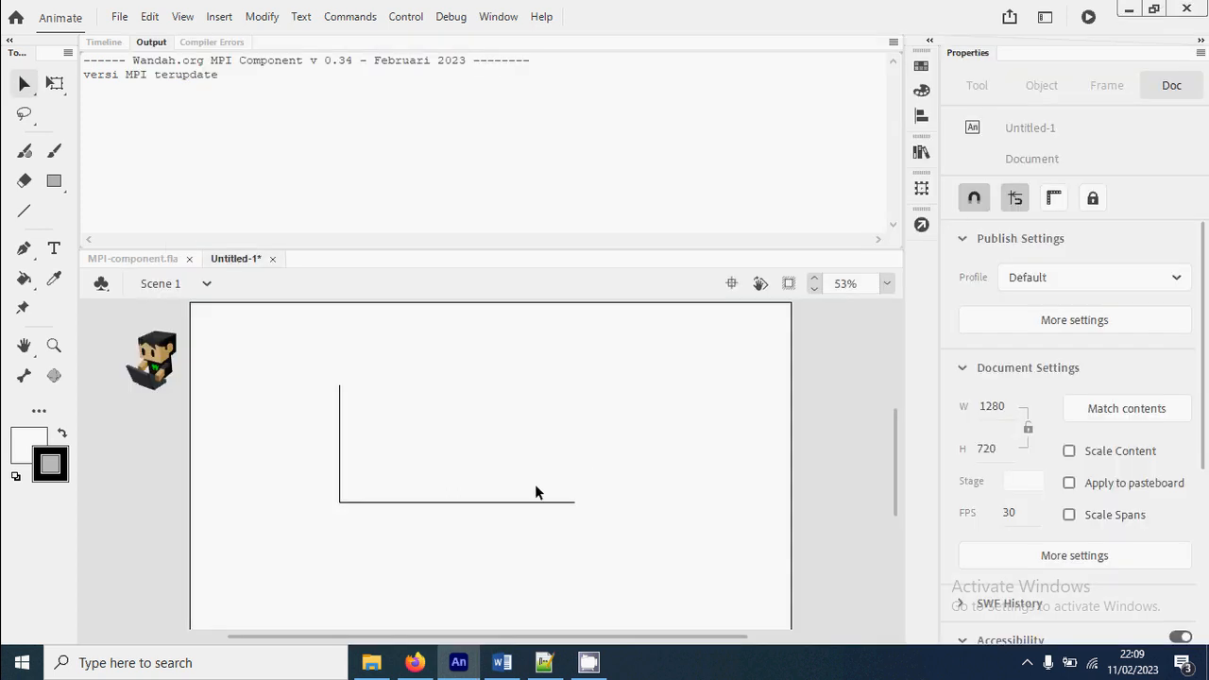
pyautogui.moveTo(569, 507); pyautogui.dragTo(488, 504)
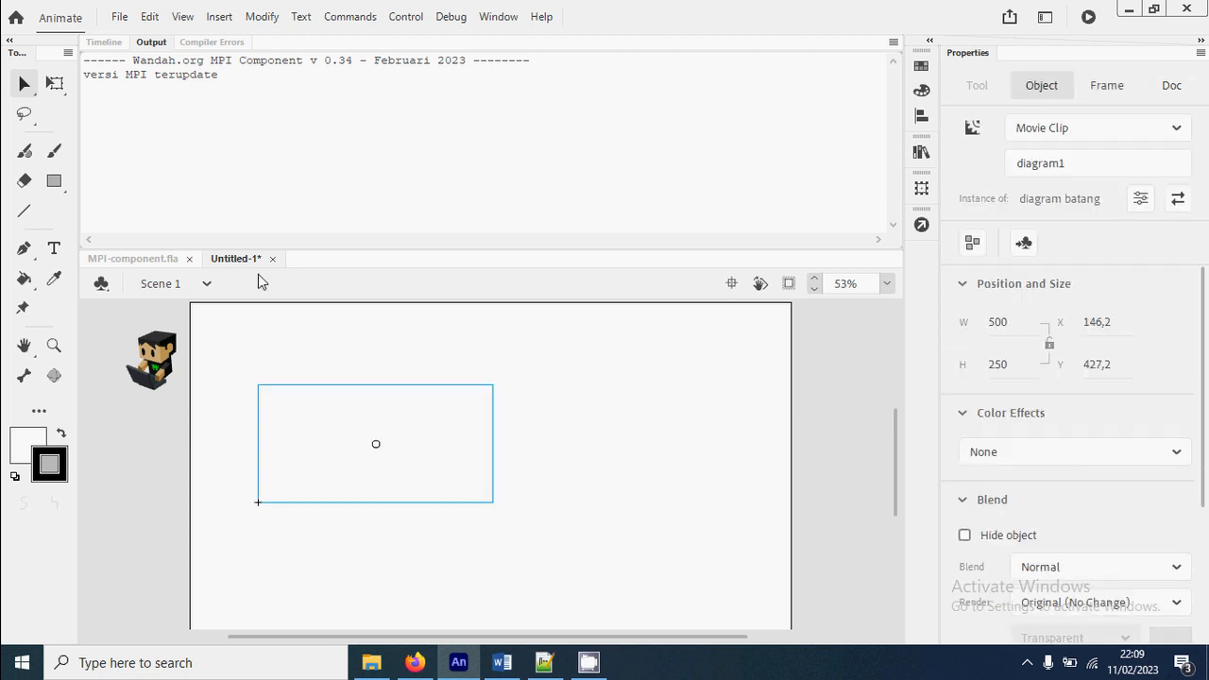
# Draw a circle about 232 px across with the Oval tool, to the right of the axes on the konten layer
pyautogui.click(103, 41)
pyautogui.click(53, 182)
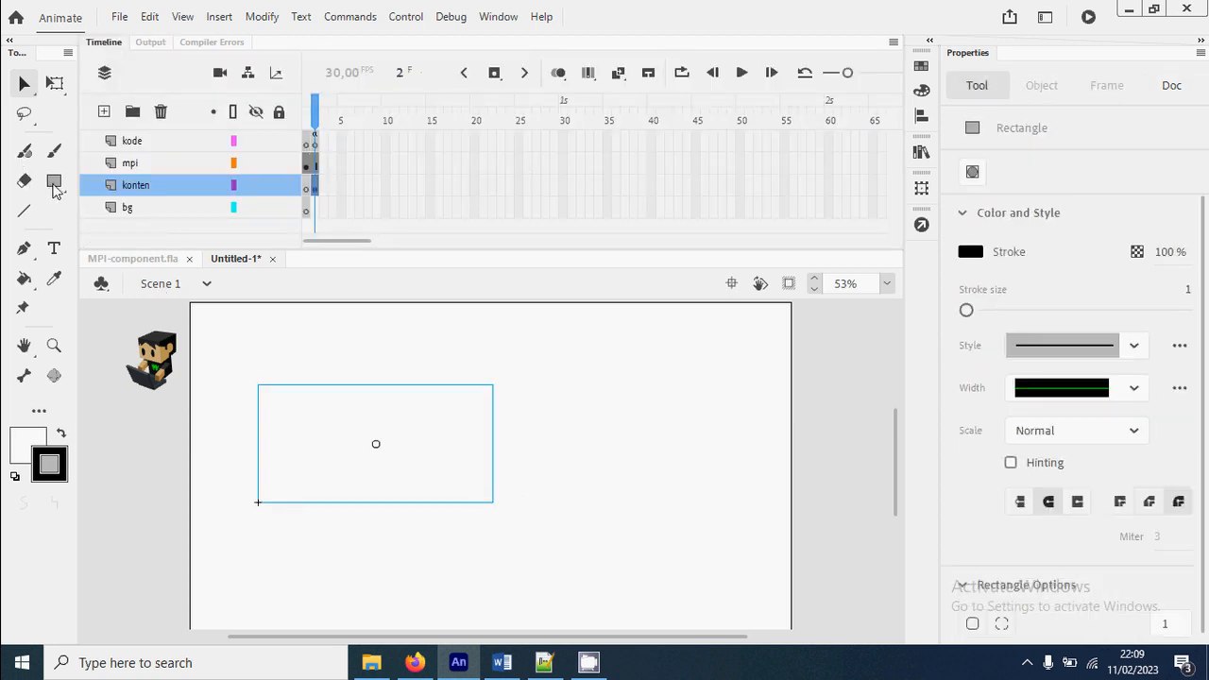
pyautogui.click(54, 182)
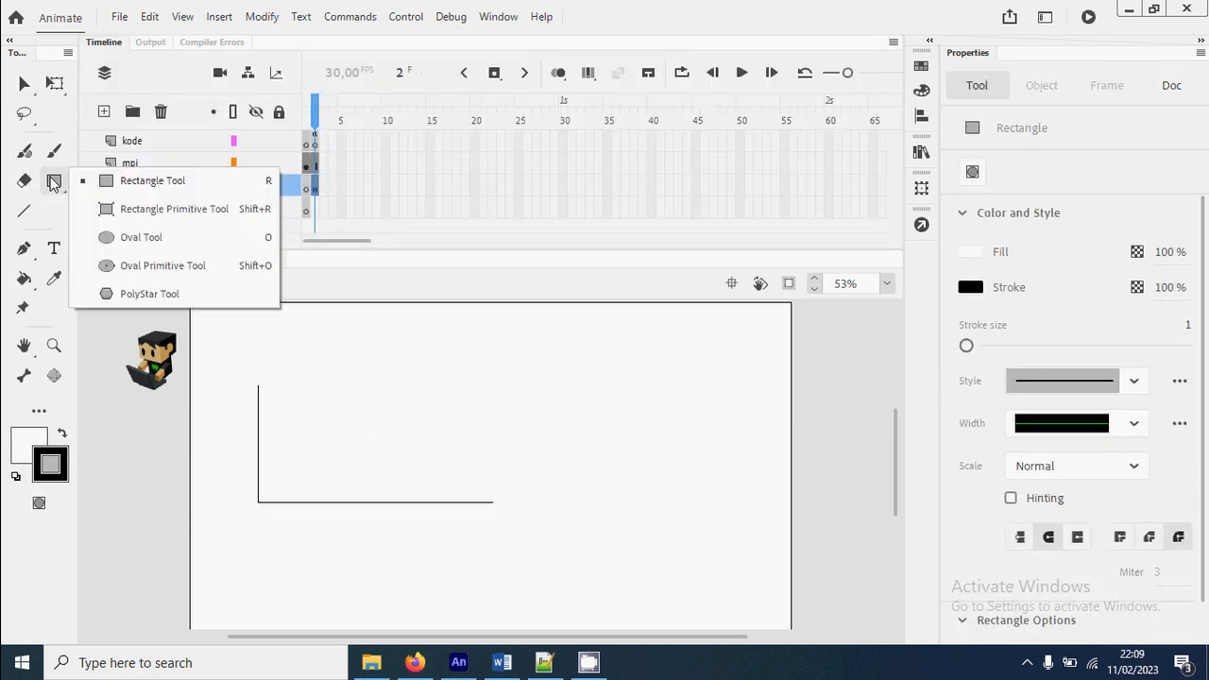
pyautogui.click(142, 237)
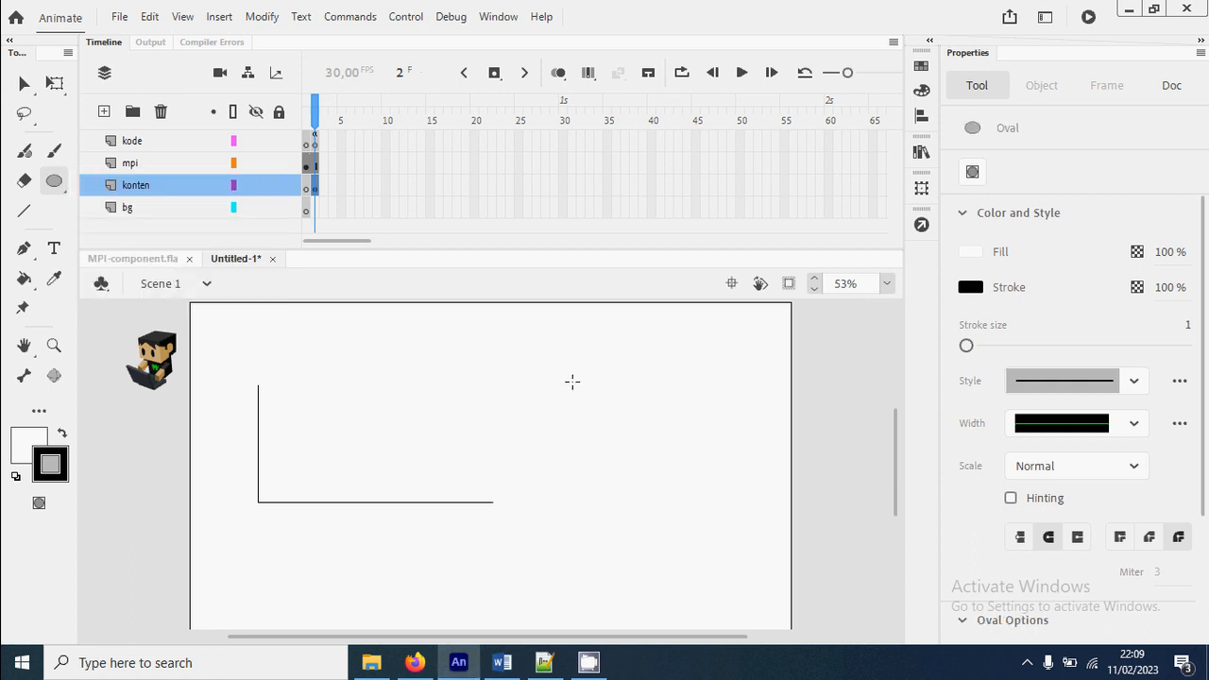
pyautogui.moveTo(571, 381)
pyautogui.mouseDown()
pyautogui.moveTo(643, 480)
pyautogui.moveTo(681, 490)
pyautogui.moveTo(553, 372)
pyautogui.mouseUp()
# Convert the circle to a movie clip named diagram lingkaran with centre registration, and give it the instance name diagram2
pyautogui.press('v')
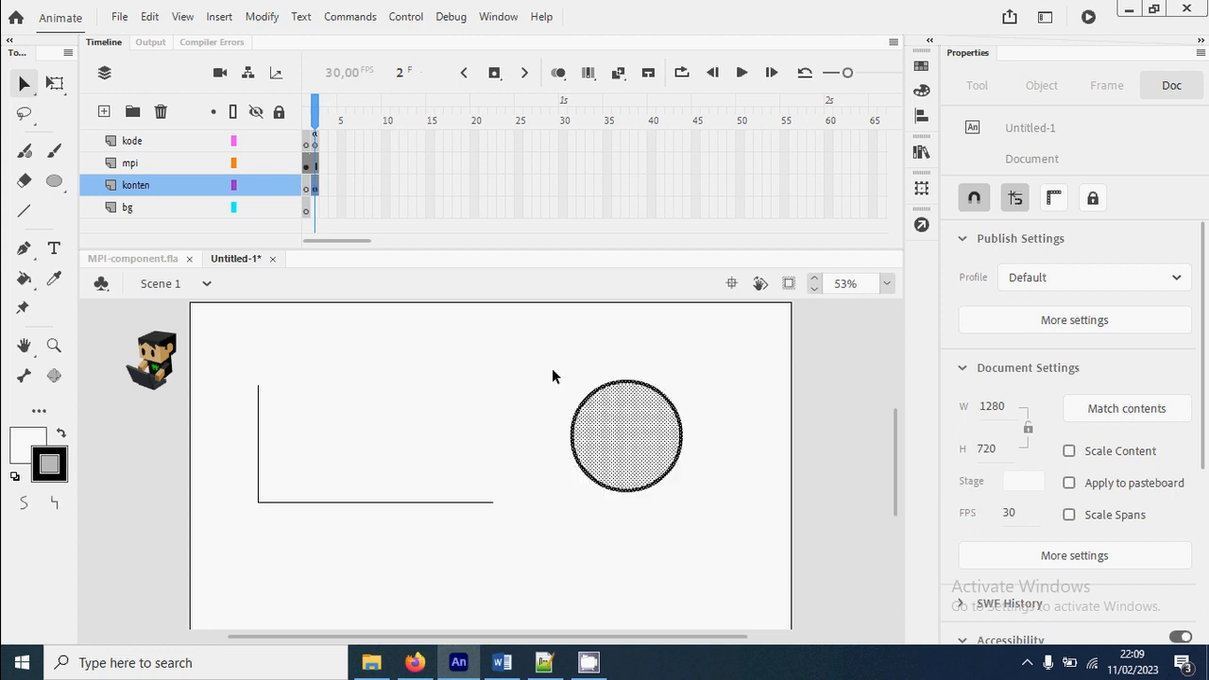
pyautogui.rightClick(616, 444)
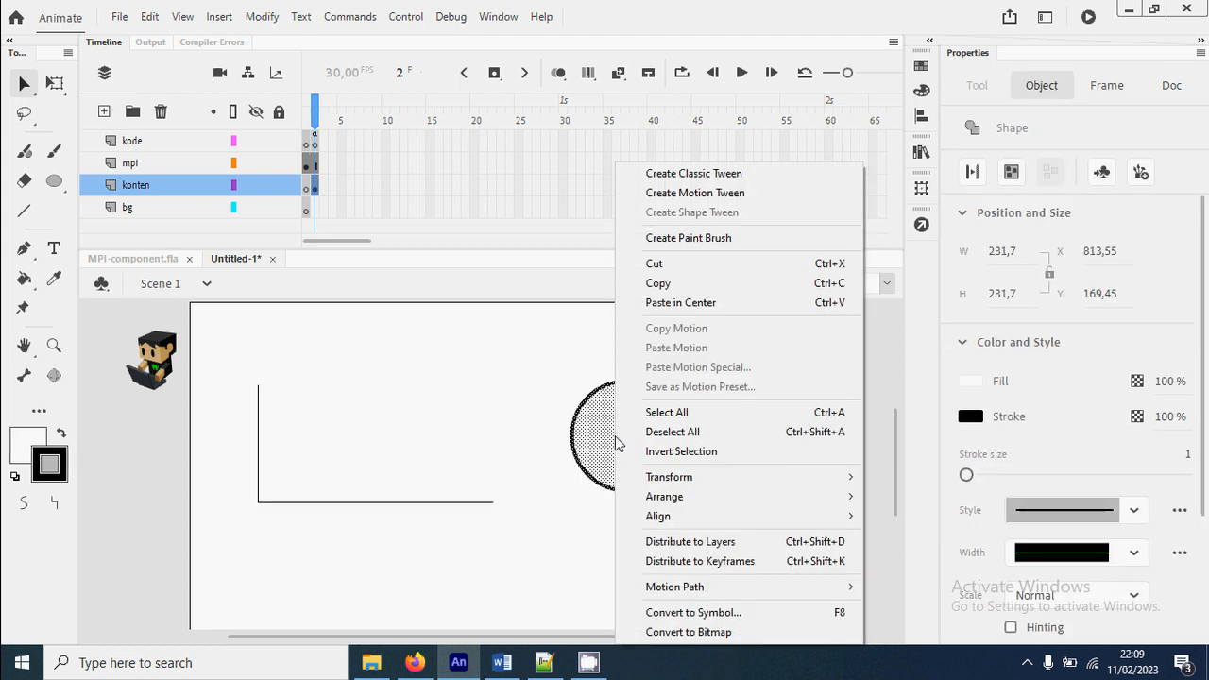
pyautogui.click(735, 614)
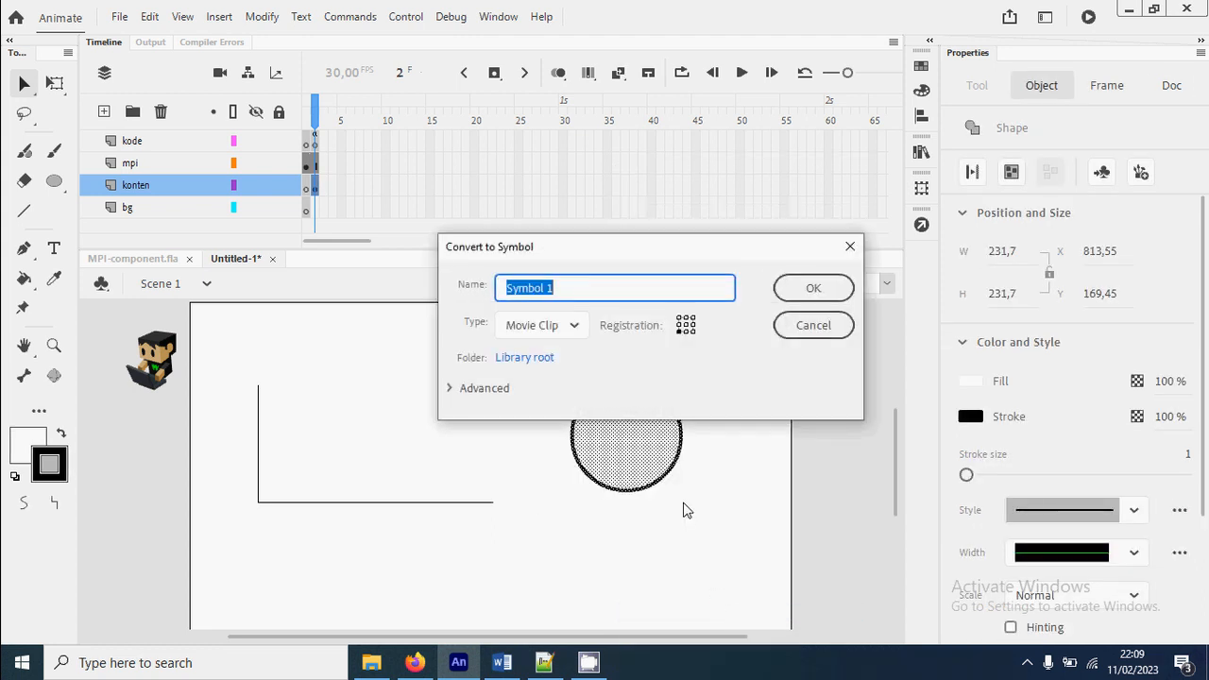
pyautogui.write('diagram lingkaran')
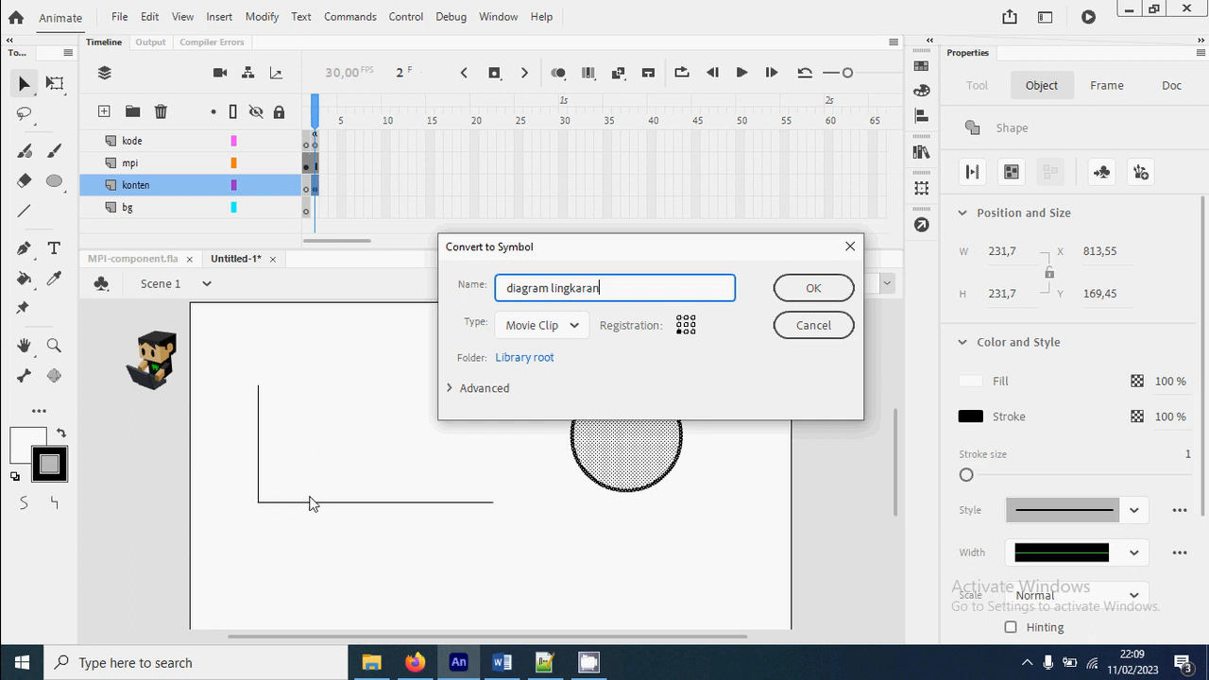
pyautogui.click(686, 327)
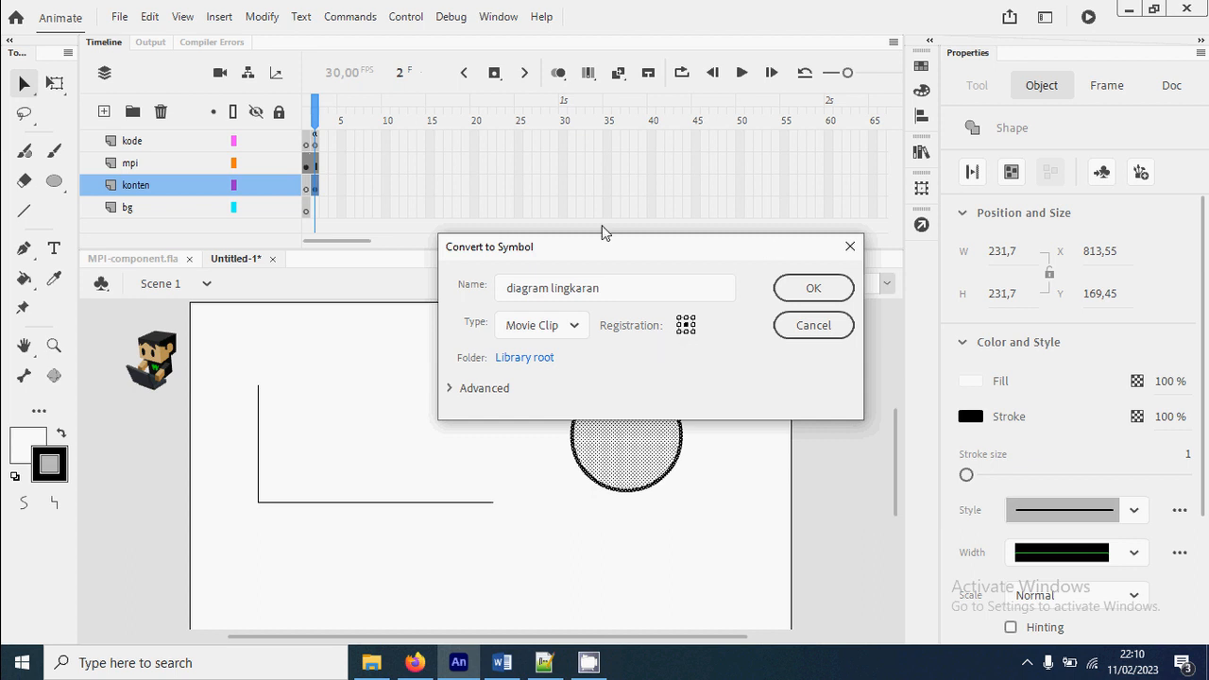
pyautogui.click(835, 291)
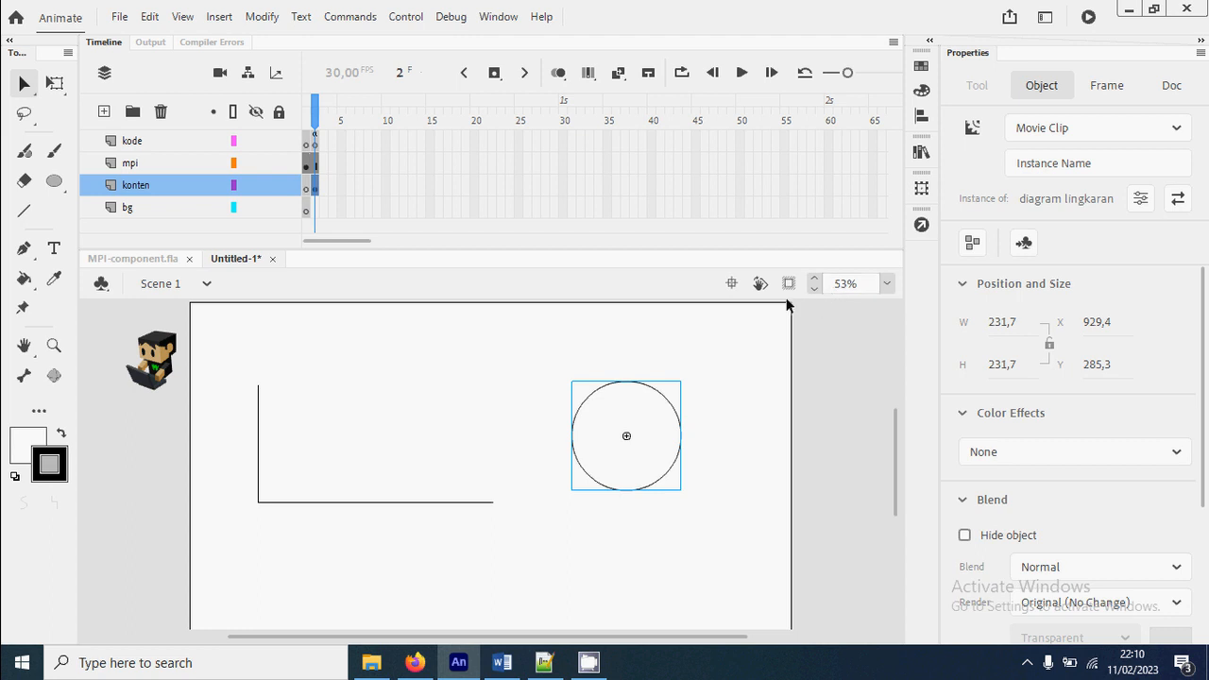
pyautogui.click(1043, 163)
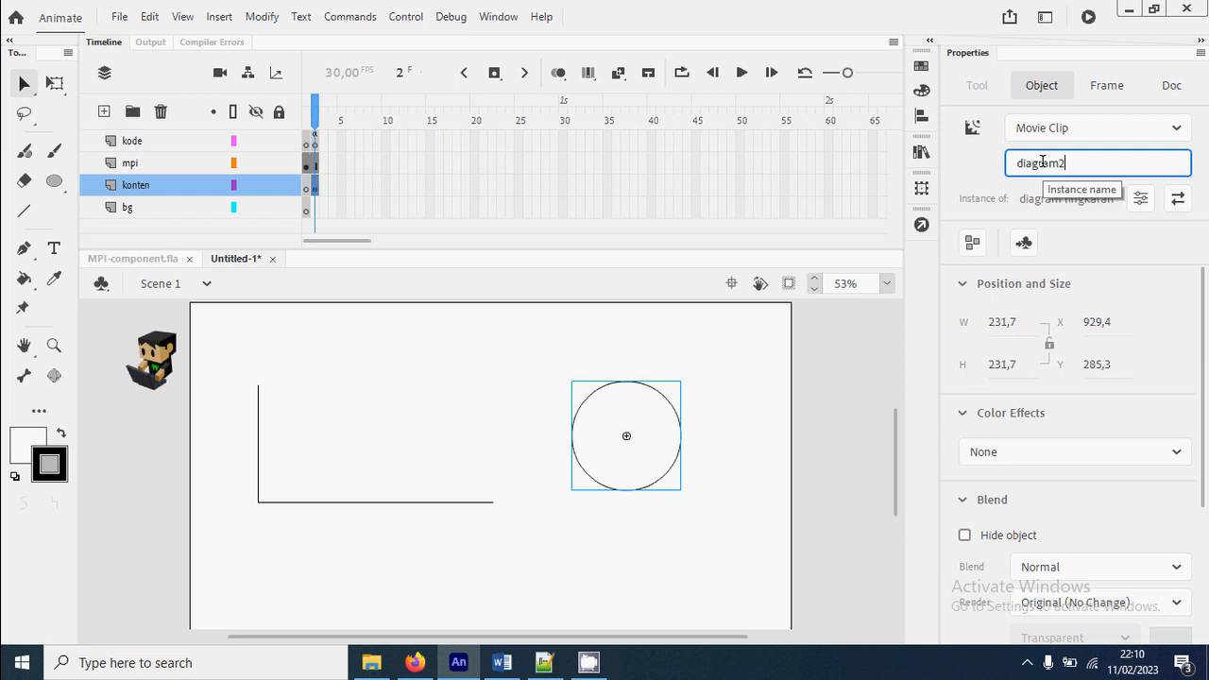
pyautogui.press('Return')
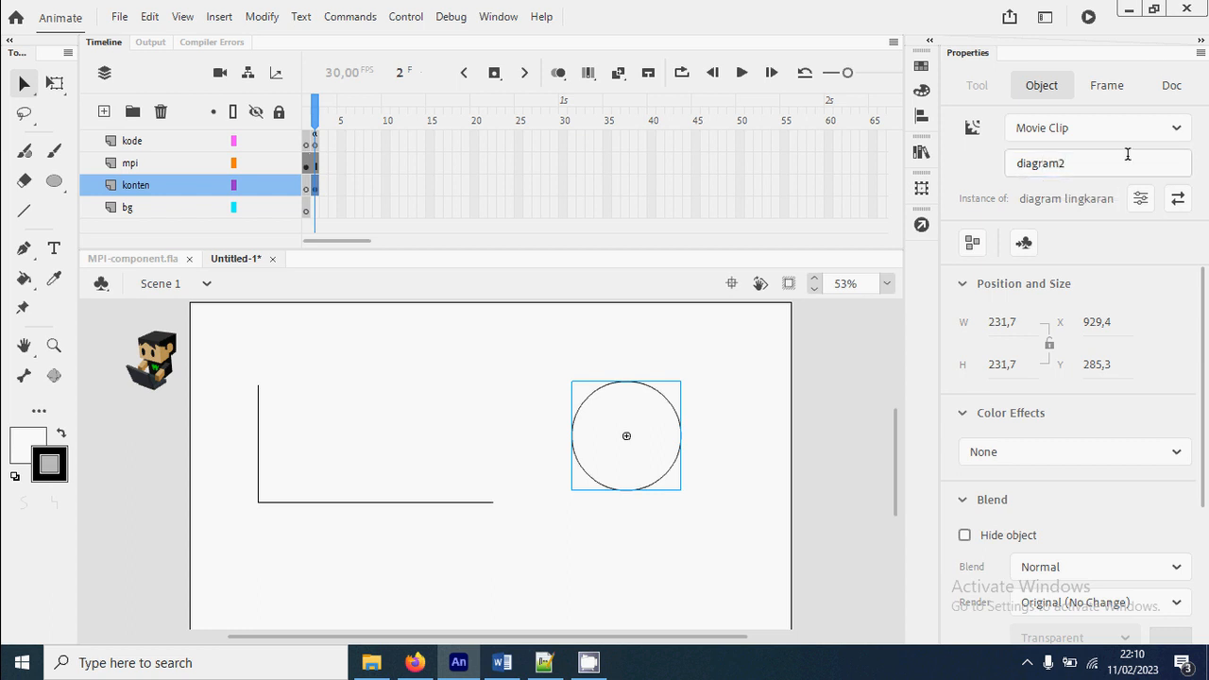
# On line 12 of the kode layer's frame 2 script, write mpi.diagram("diagram2", "lingkaran", dataSet);
pyautogui.click(314, 142)
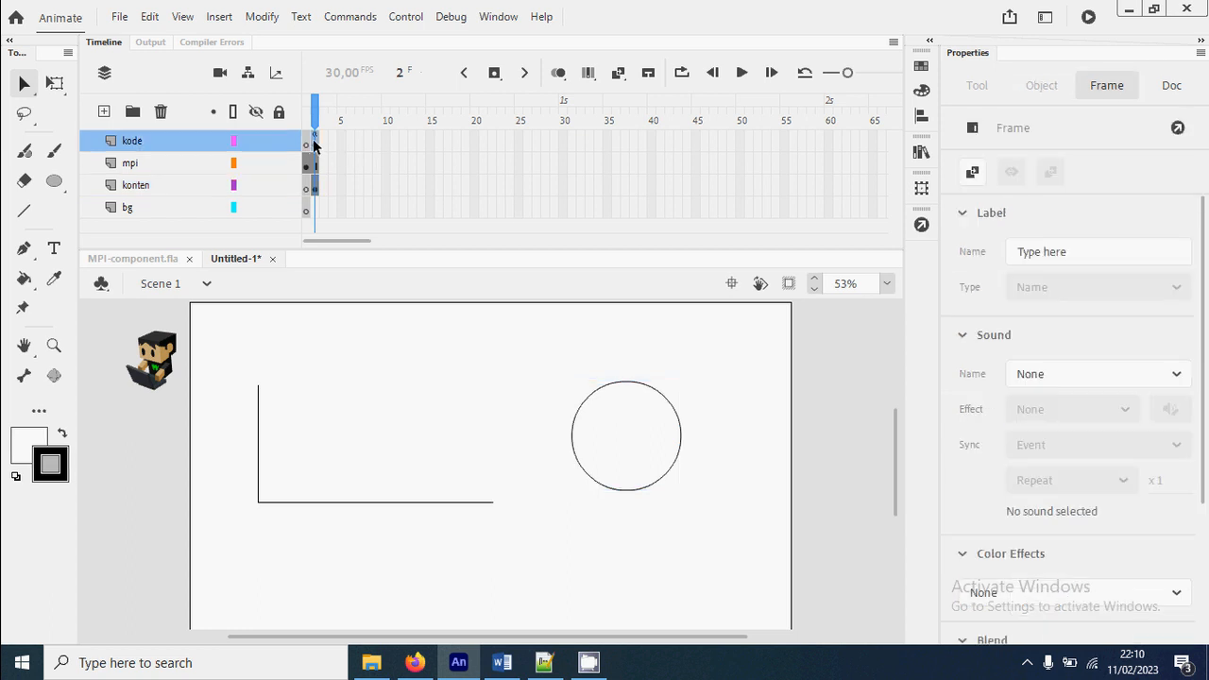
pyautogui.click(921, 230)
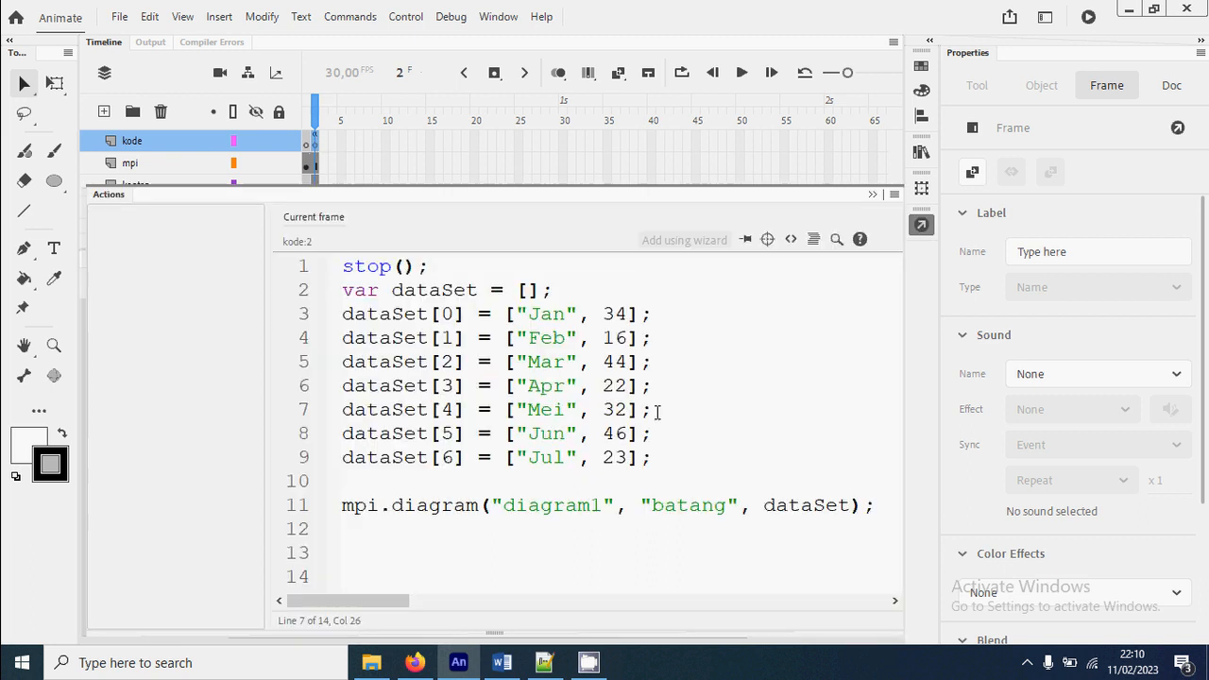
pyautogui.click(869, 511)
pyautogui.press('Return')
pyautogui.write('mp')
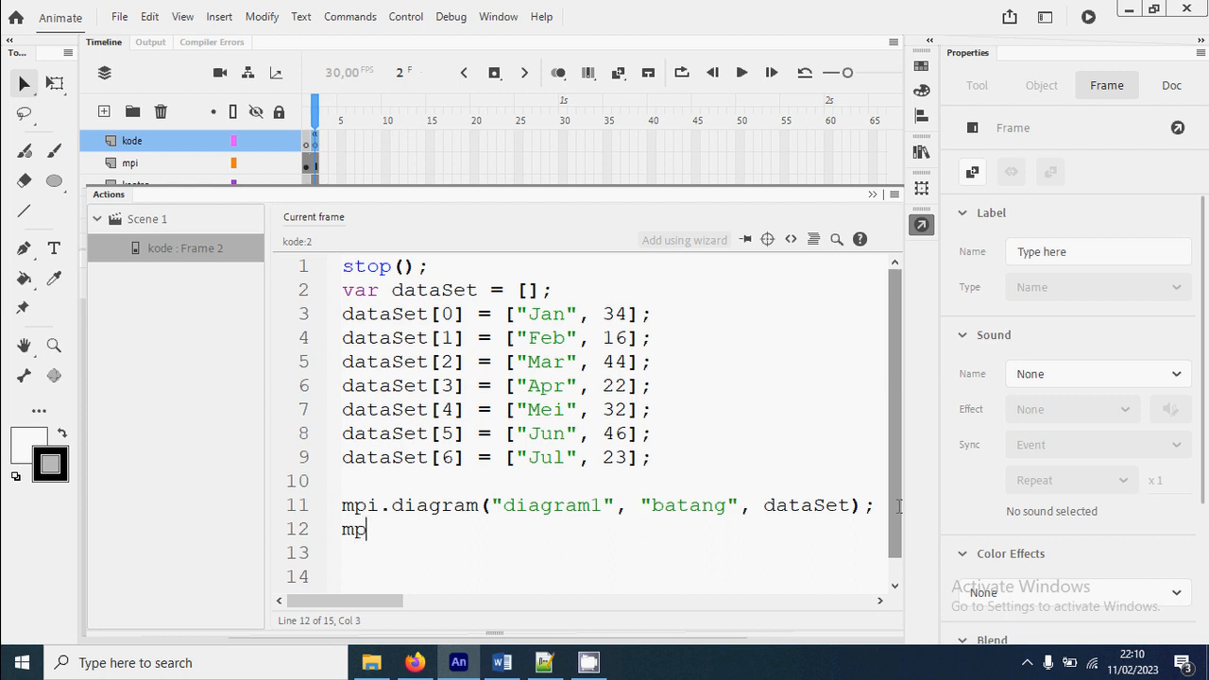
pyautogui.write('i.diagram("')
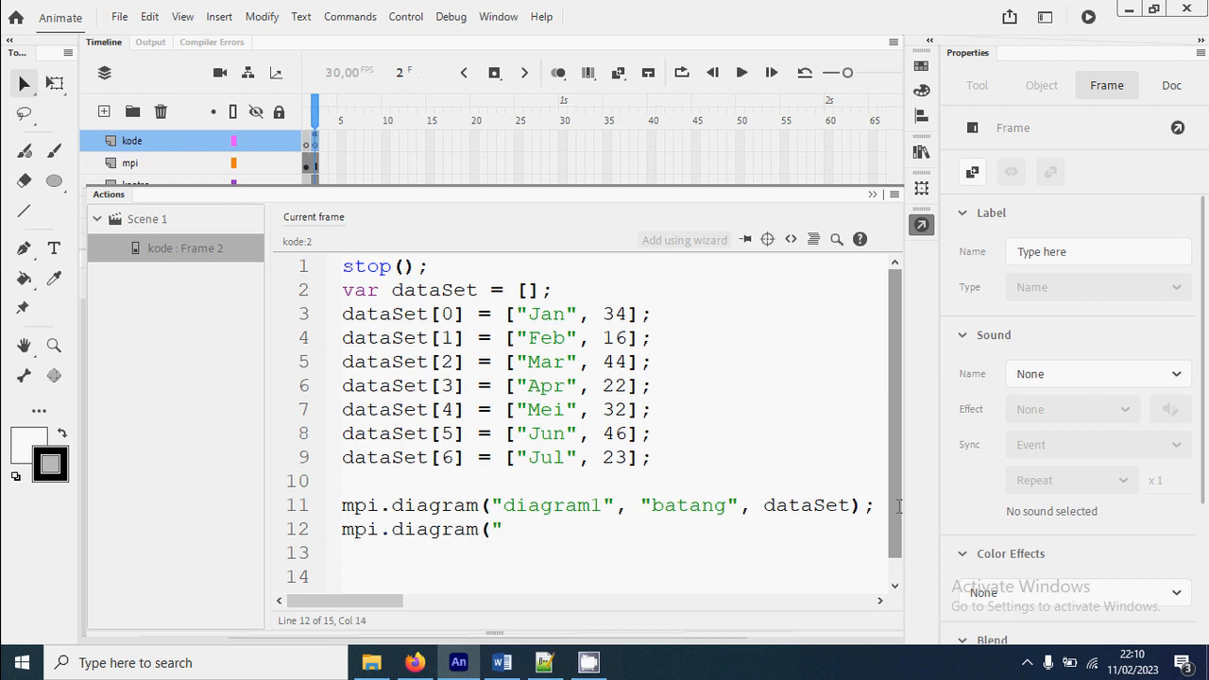
pyautogui.write('diagram')
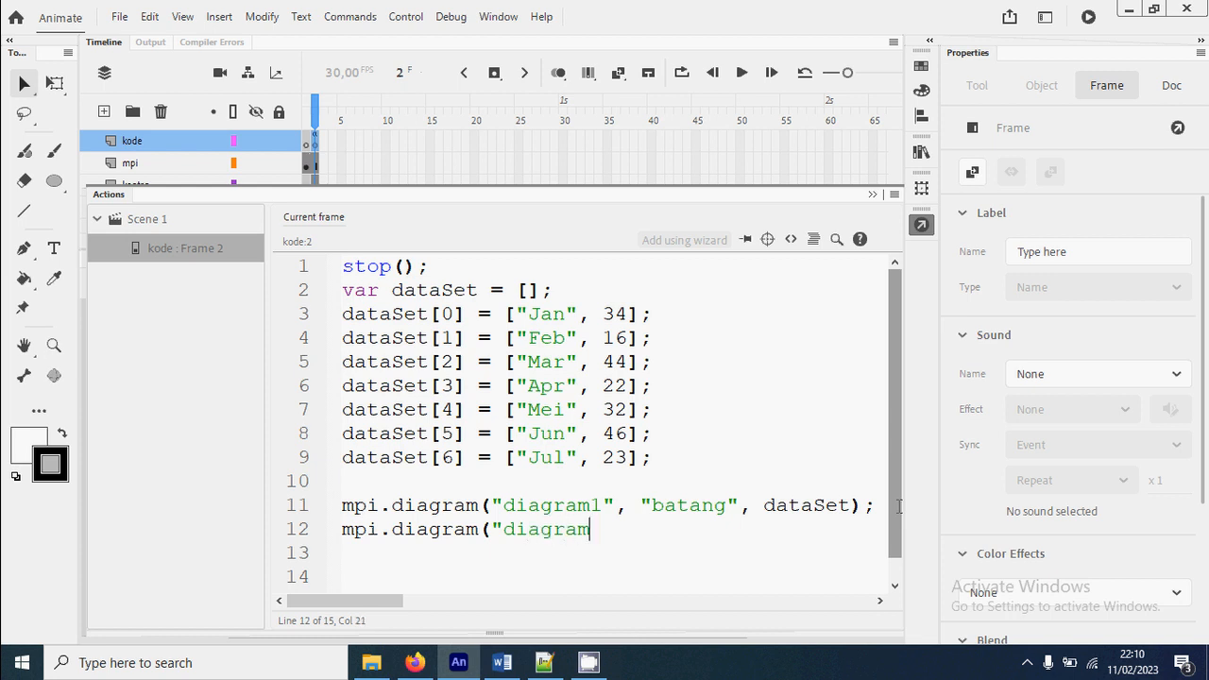
pyautogui.write('2", "lingkaran"')
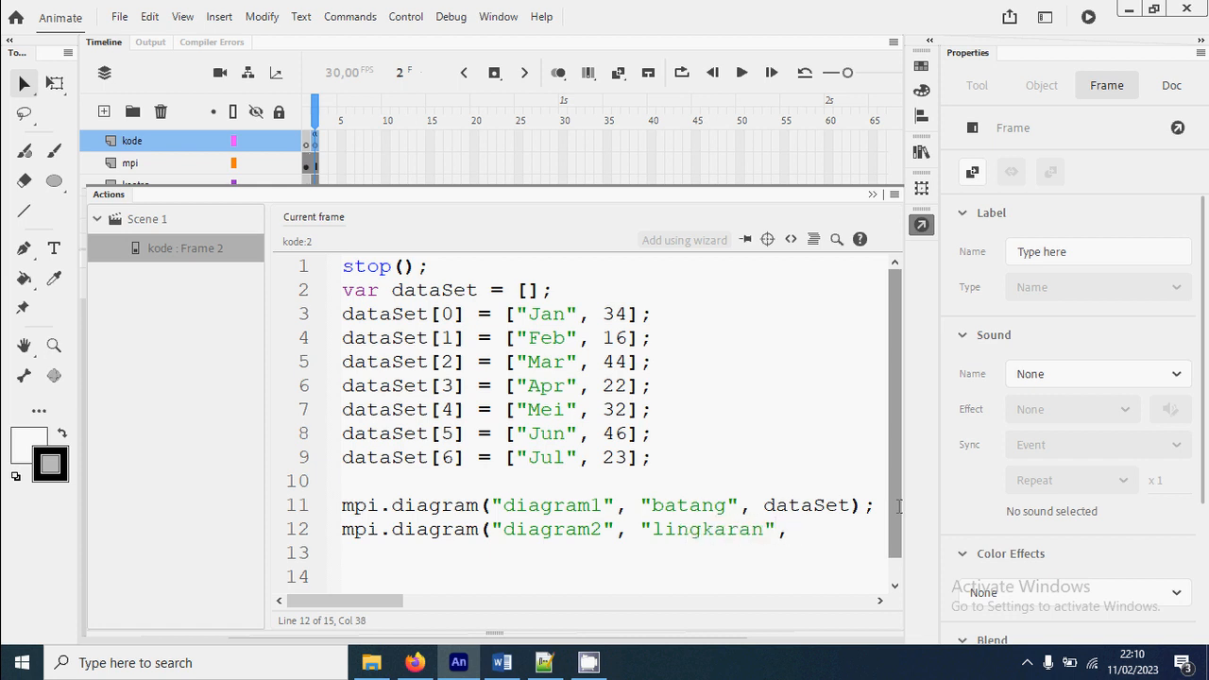
pyautogui.write(', dataSet')
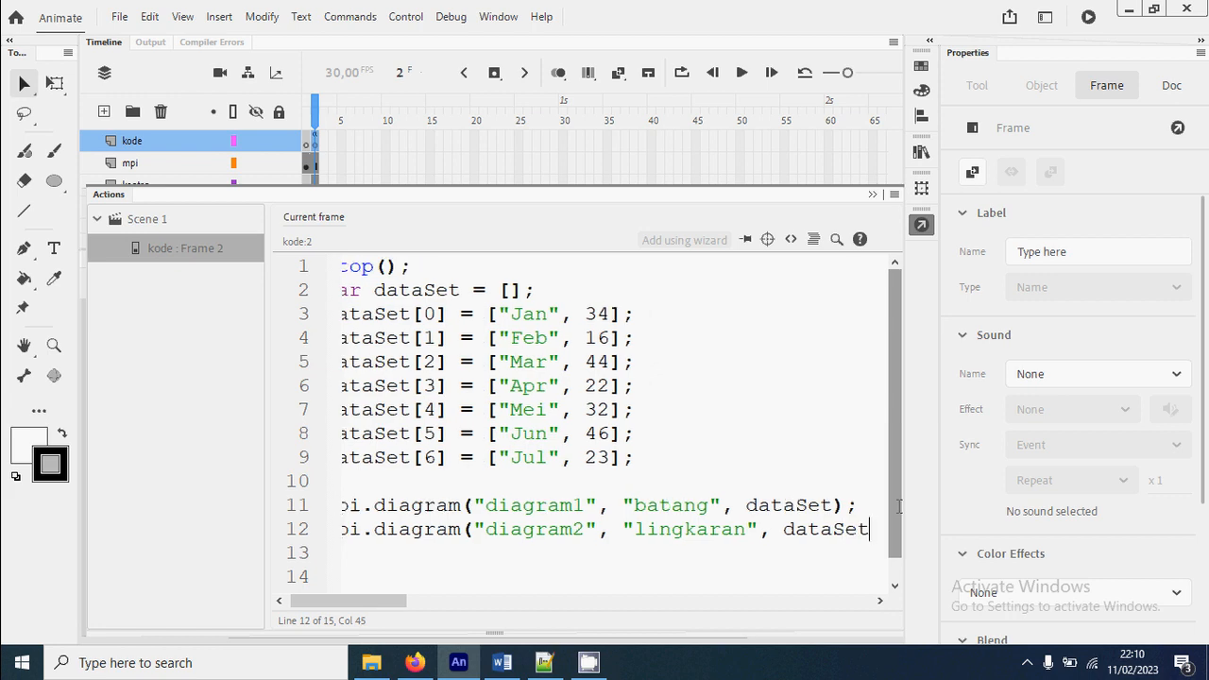
pyautogui.write(');')
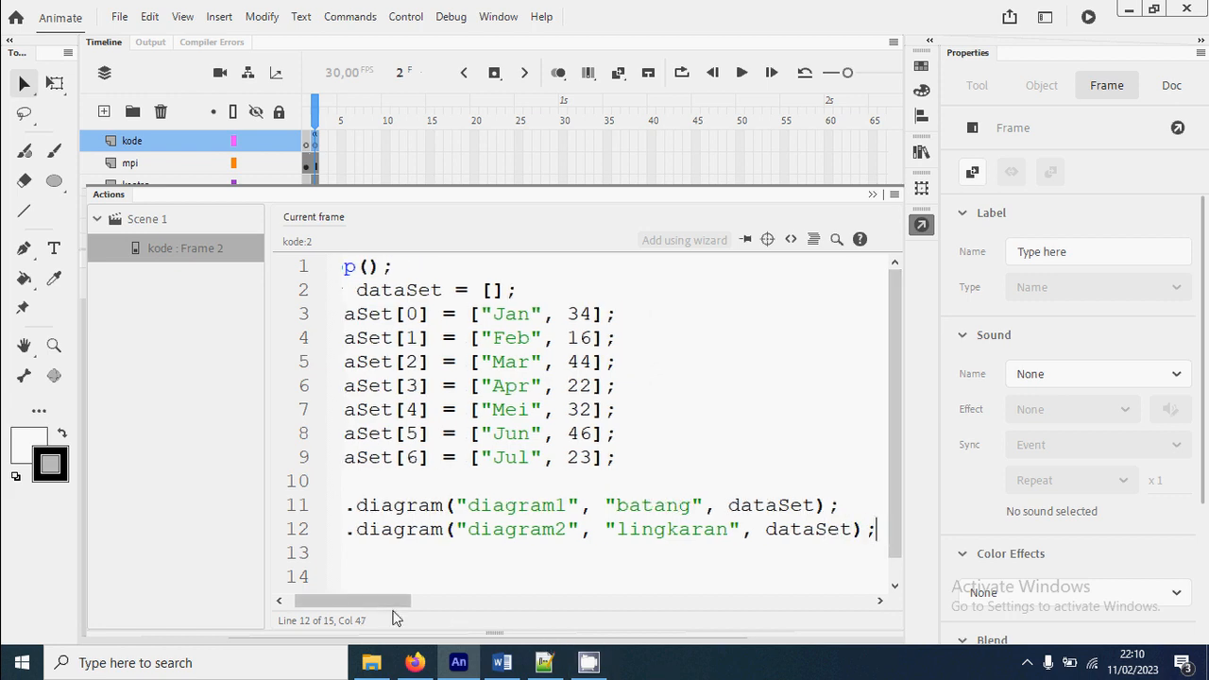
# Review the script, test the movie to view the bar and pie charts, and close the preview
pyautogui.moveTo(377, 607); pyautogui.dragTo(369, 606)
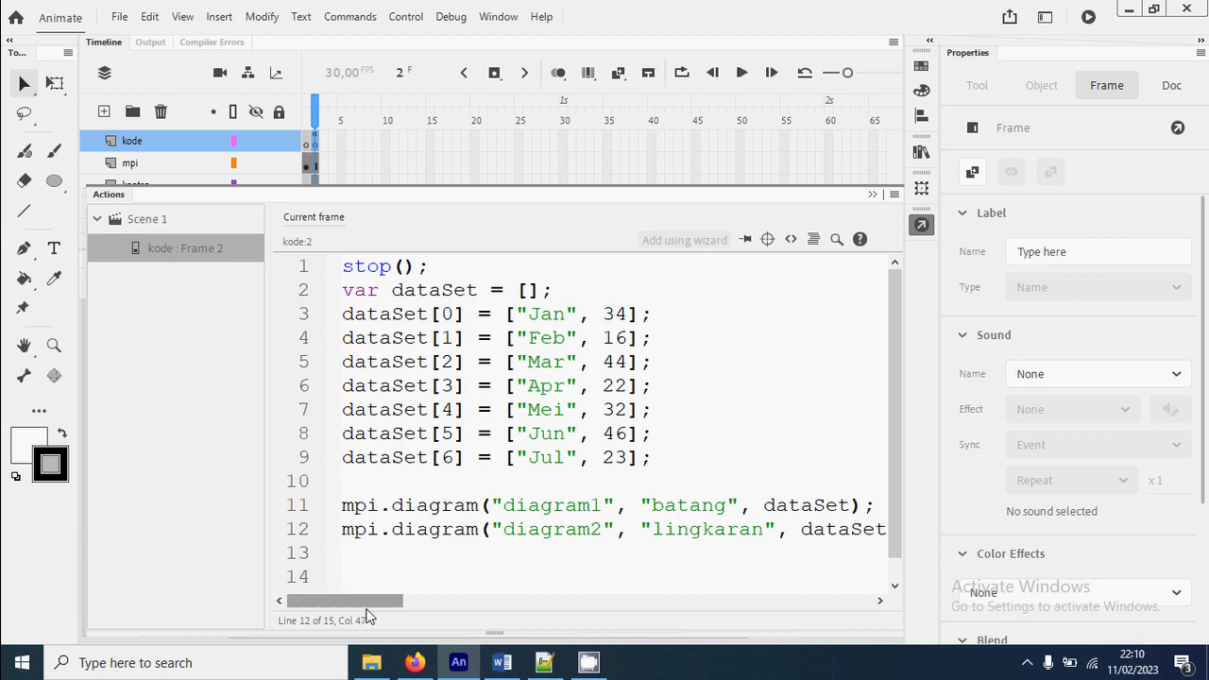
pyautogui.moveTo(376, 602)
pyautogui.mouseDown()
pyautogui.moveTo(402, 612)
pyautogui.moveTo(359, 614)
pyautogui.mouseUp()
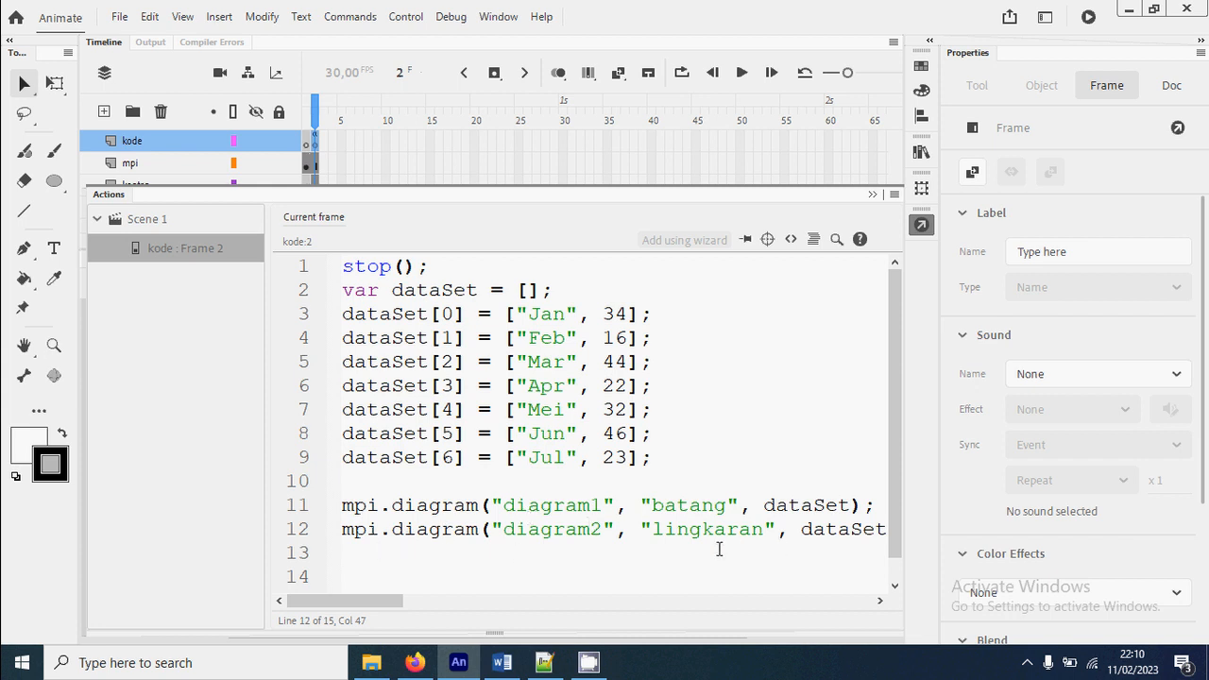
pyautogui.hotkey('ctrl', 'Return')
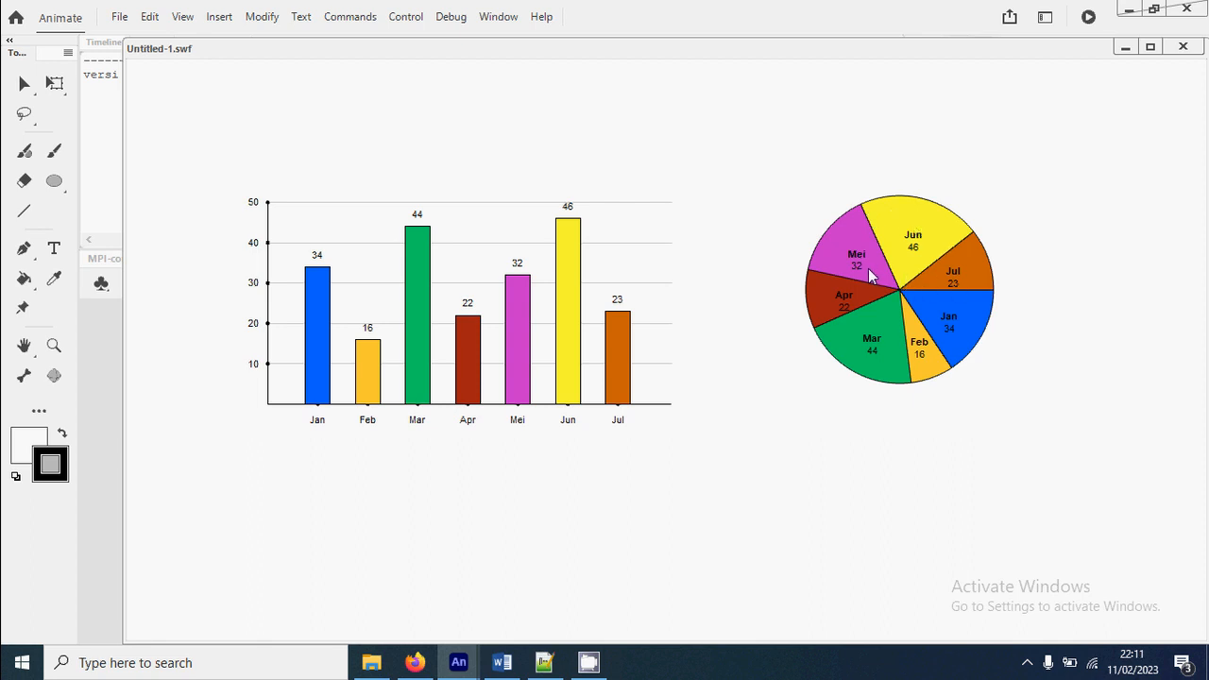
pyautogui.click(1183, 47)
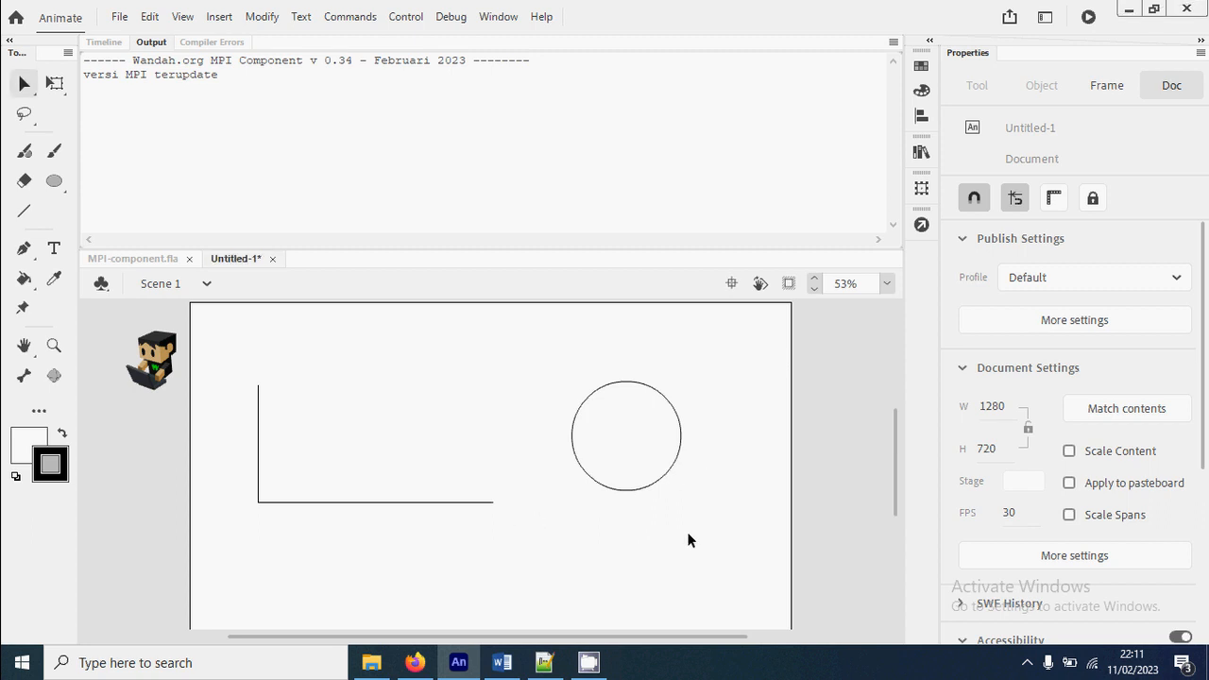
# Move the axes and circle clips up together, and lower the circle until its base lines up with the horizontal axis
pyautogui.moveTo(687, 534); pyautogui.dragTo(221, 338)
pyautogui.moveTo(435, 503); pyautogui.dragTo(443, 465)
pyautogui.click(602, 558)
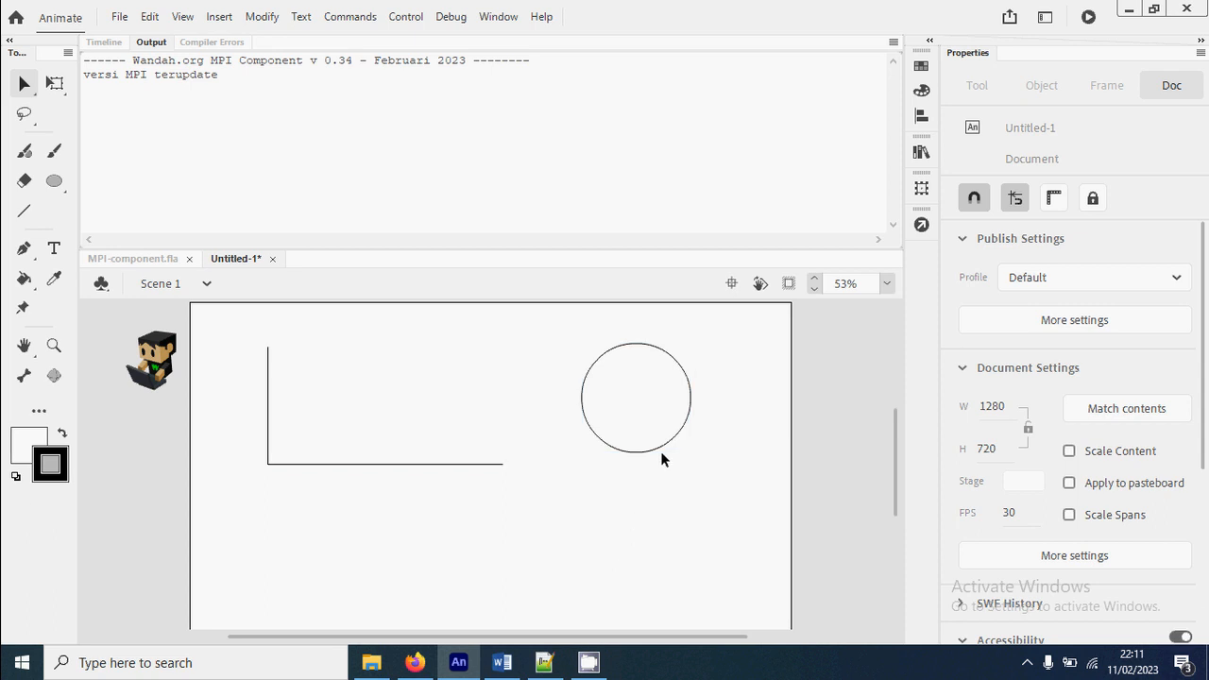
pyautogui.moveTo(661, 457); pyautogui.dragTo(650, 469)
pyautogui.click(578, 527)
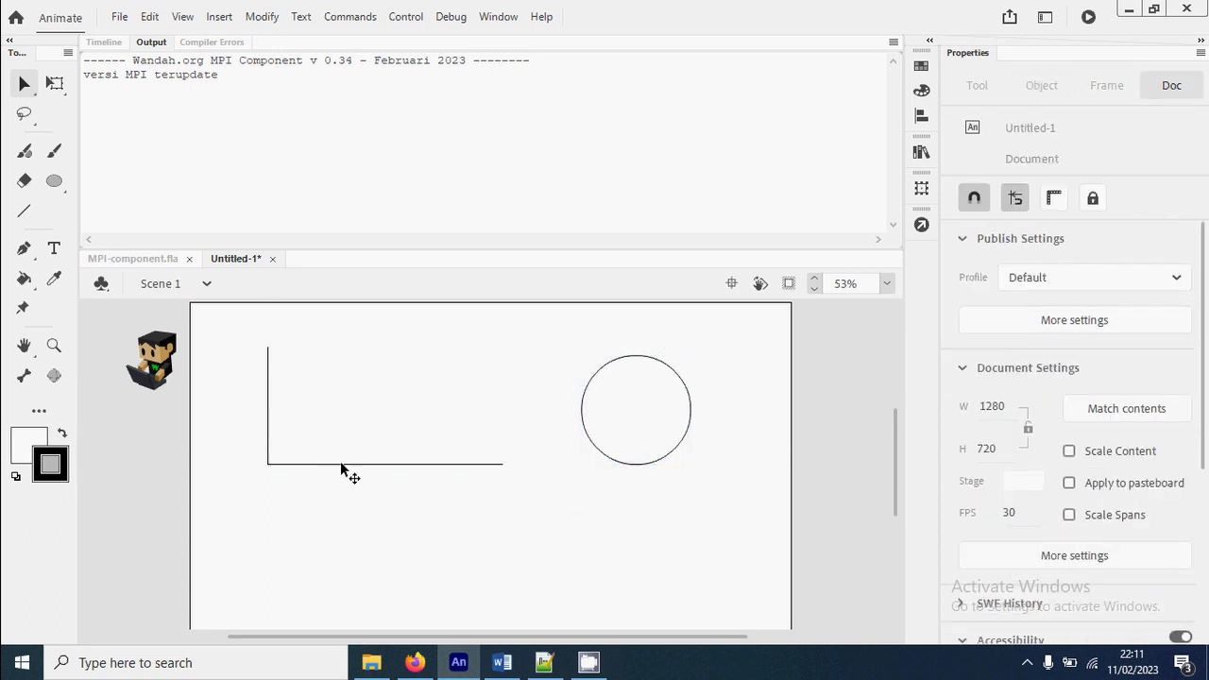
# Copy the diagram1 axis clip, paste it in place, and move the copy straight down below the original to about Y 657
pyautogui.moveTo(245, 353); pyautogui.dragTo(535, 522)
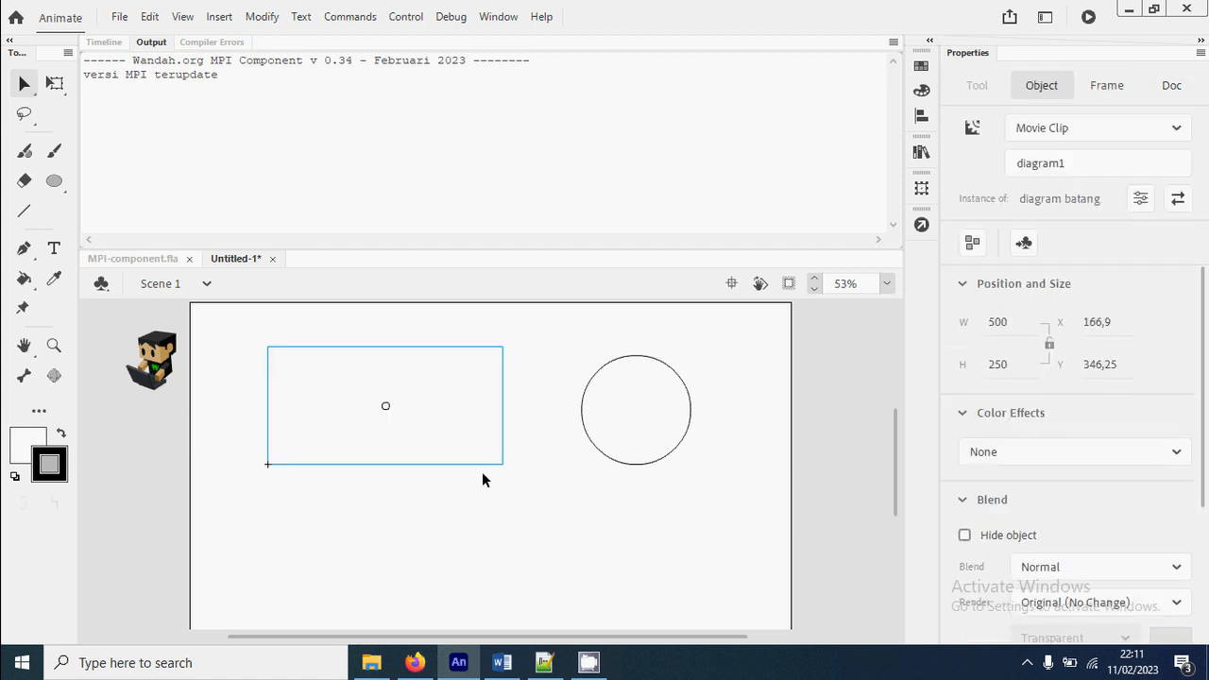
pyautogui.rightClick(489, 467)
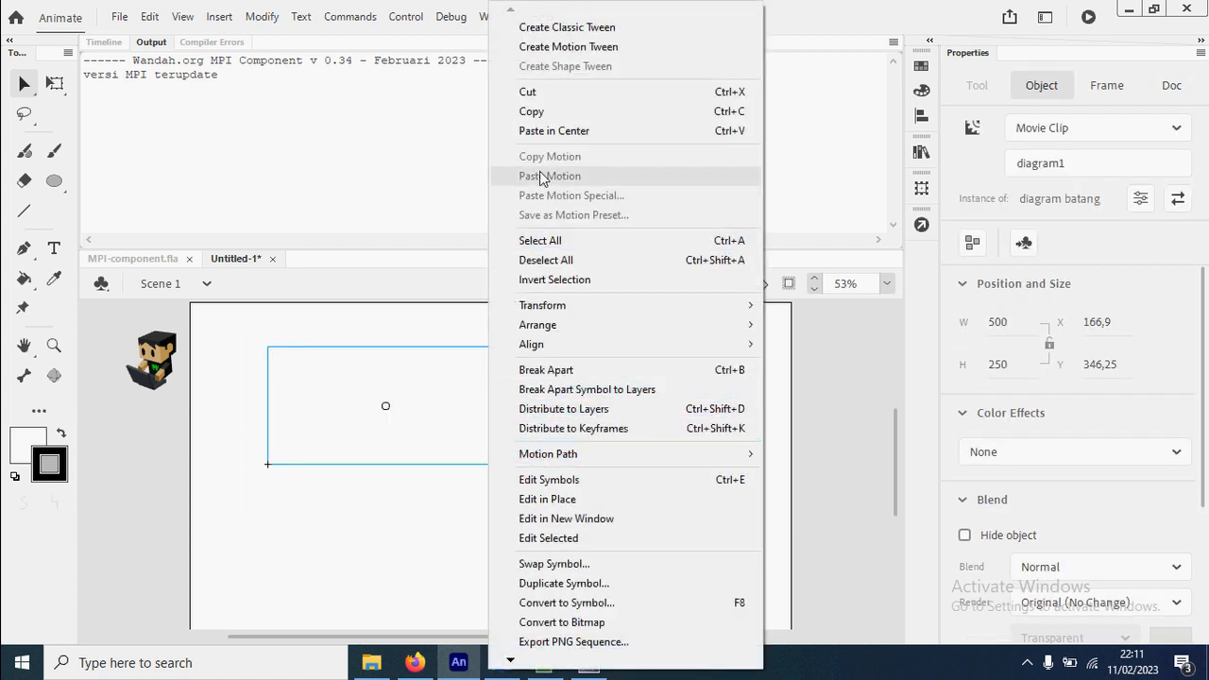
pyautogui.click(543, 110)
pyautogui.rightClick(575, 565)
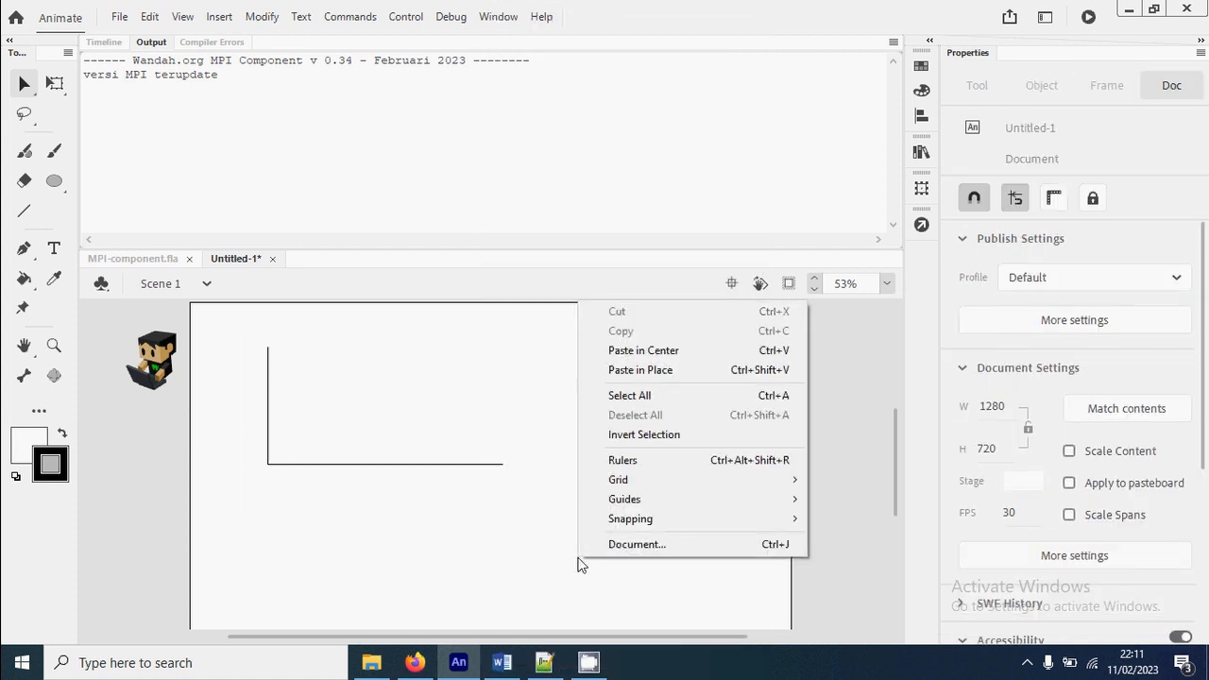
pyautogui.click(669, 370)
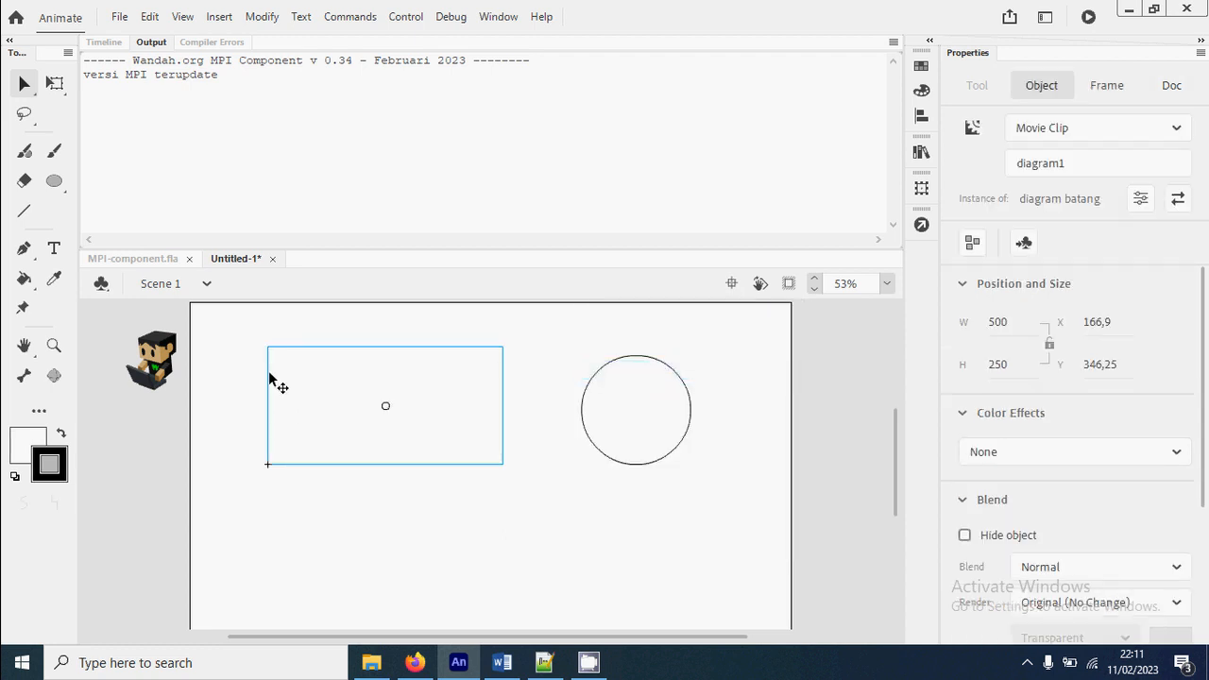
pyautogui.moveTo(270, 375); pyautogui.dragTo(272, 527)
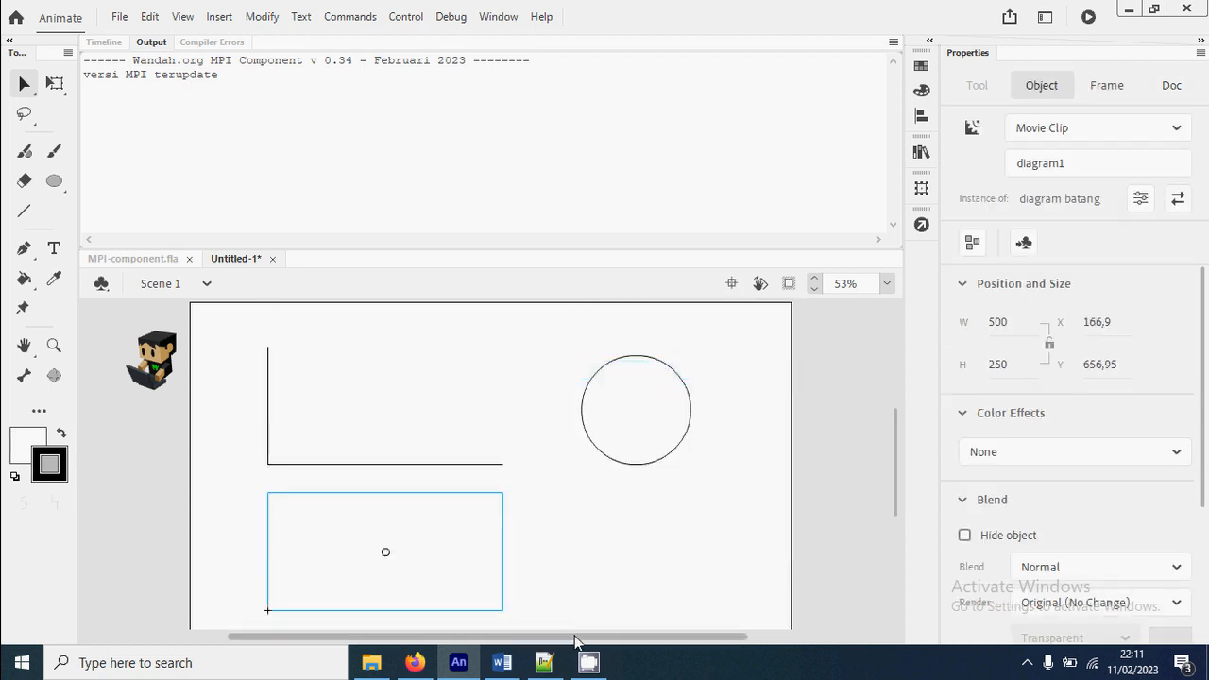
# Give the copied axis clip the instance name diagram3
pyautogui.click(1071, 165)
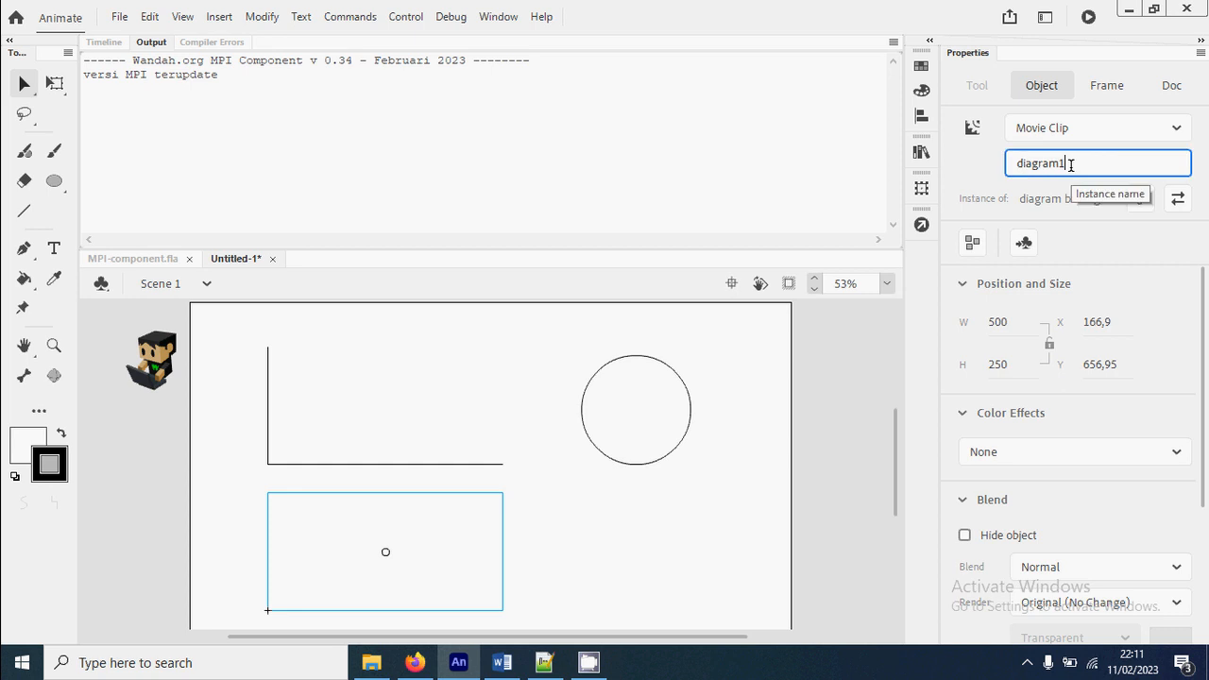
pyautogui.write('3')
pyautogui.press('Return')
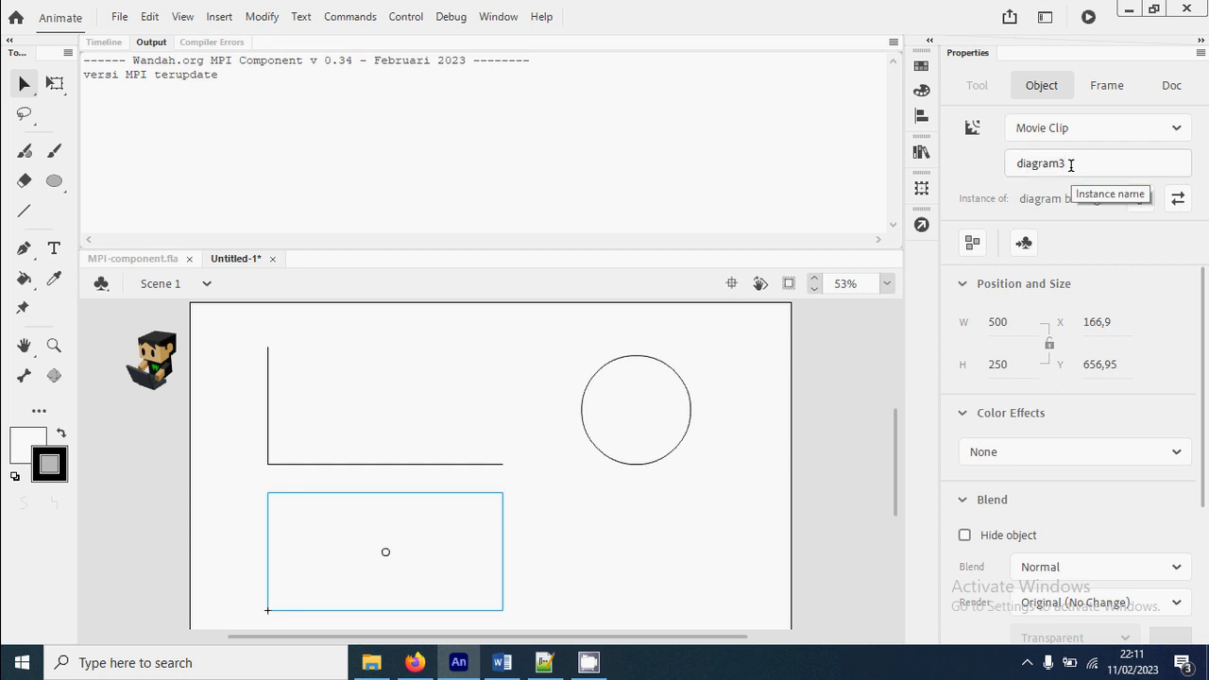
# Add the line mpi.diagram("diagram3", "histogram", dataSet); below the diagram2 call in the kode frame 2 script, and test the movie
pyautogui.click(802, 418)
pyautogui.click(921, 224)
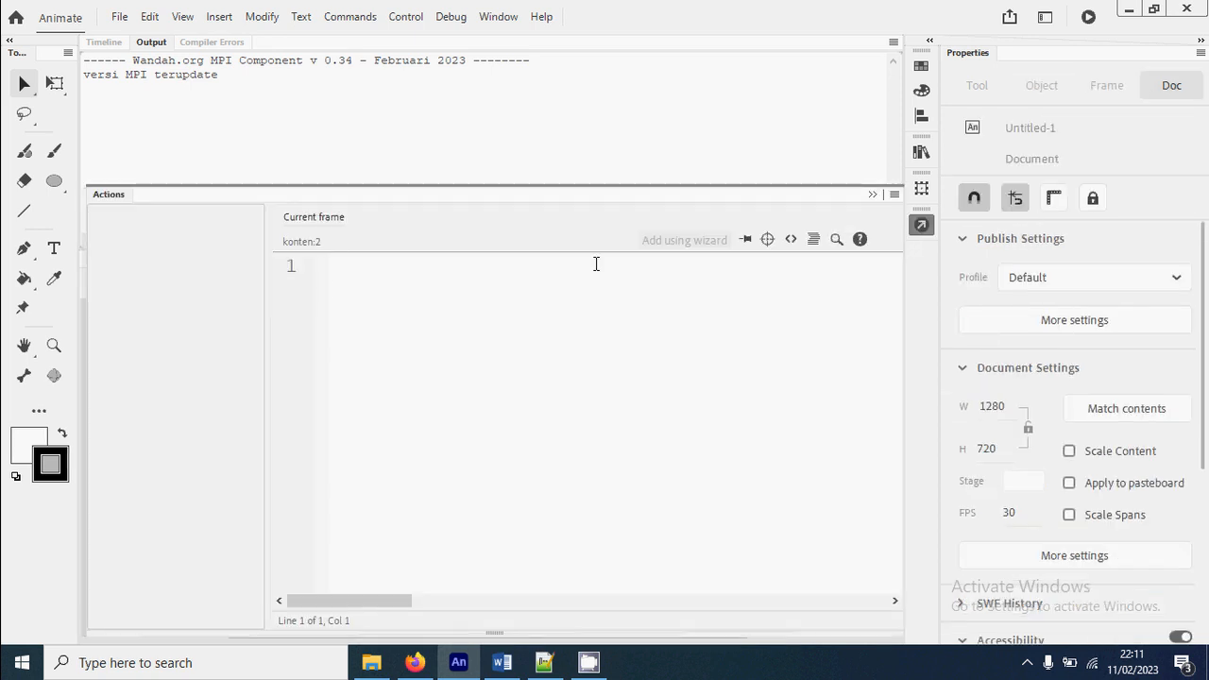
pyautogui.click(194, 248)
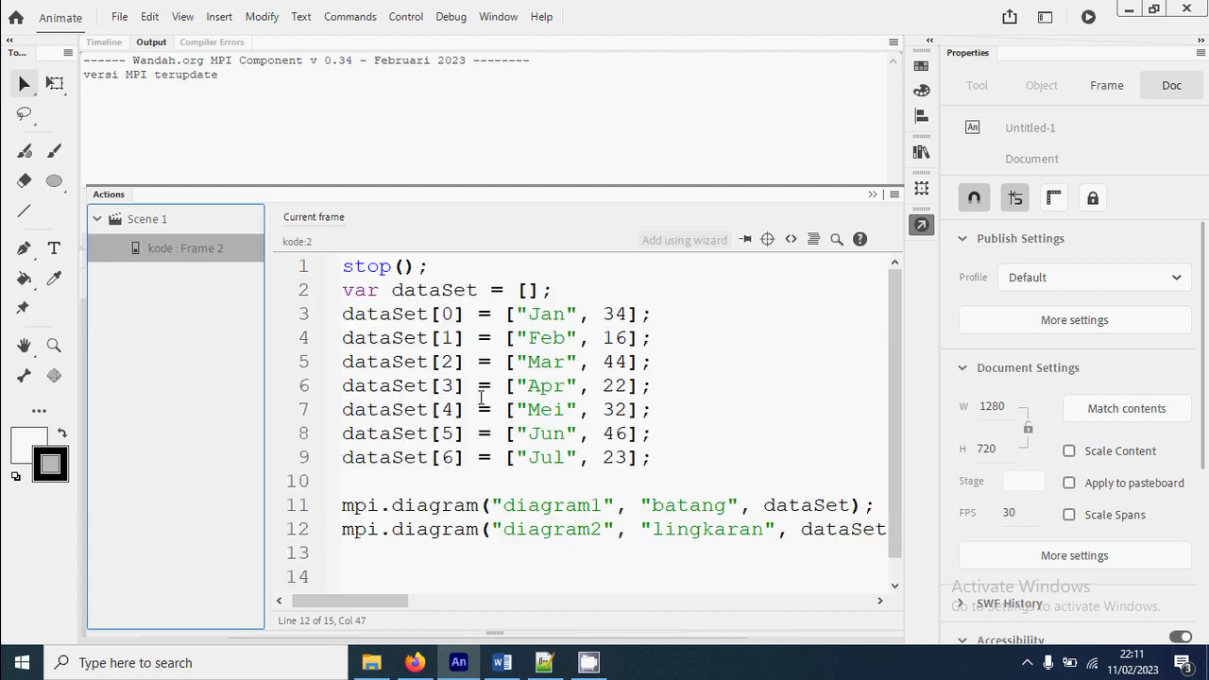
pyautogui.scroll(-1, 619, 540)
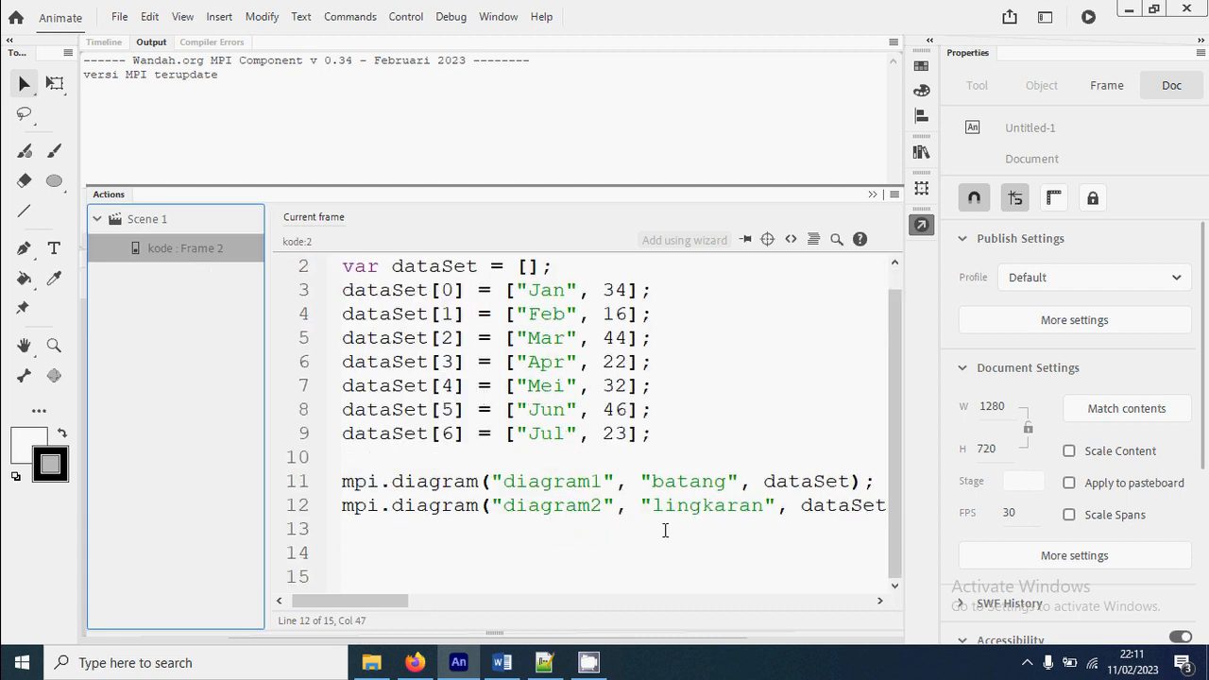
pyautogui.click(461, 531)
pyautogui.write('mp')
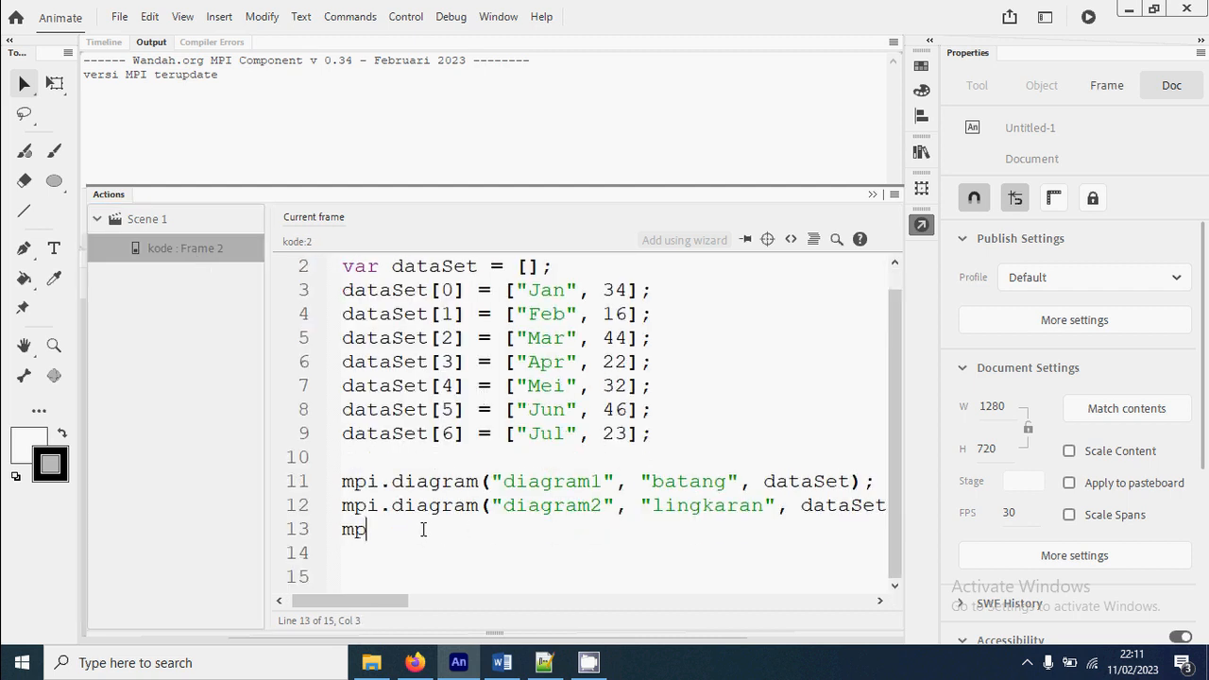
pyautogui.write('i.diagram("diagram')
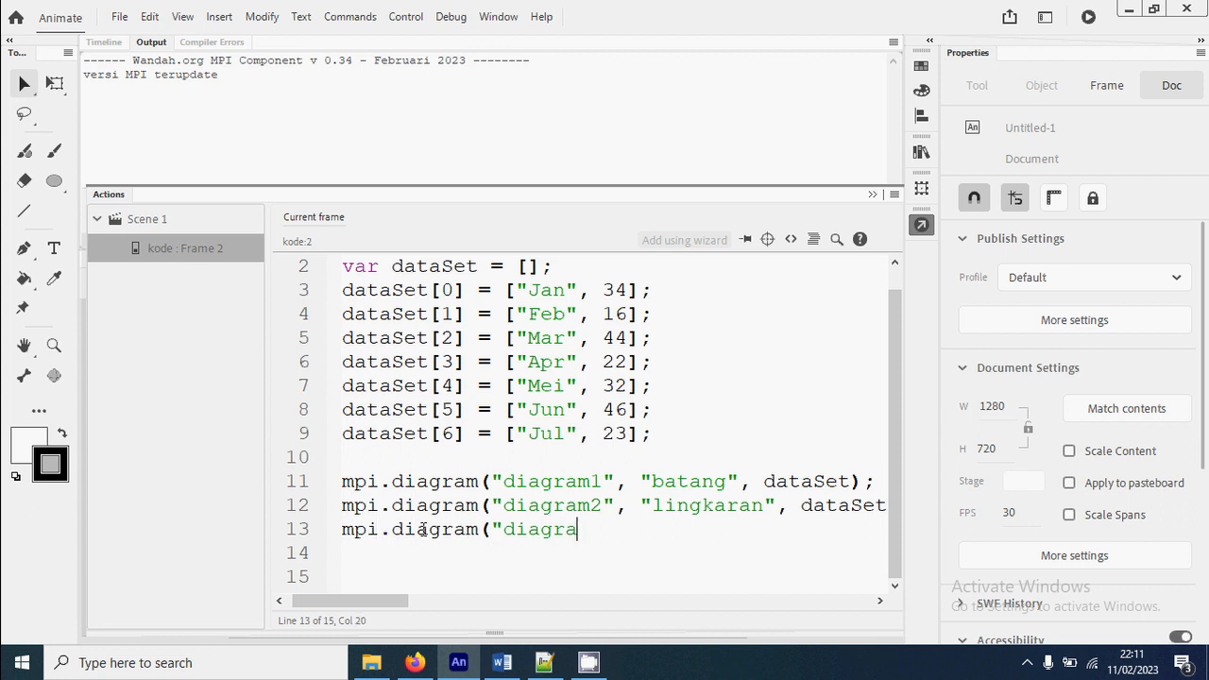
pyautogui.write('3", "histrog')
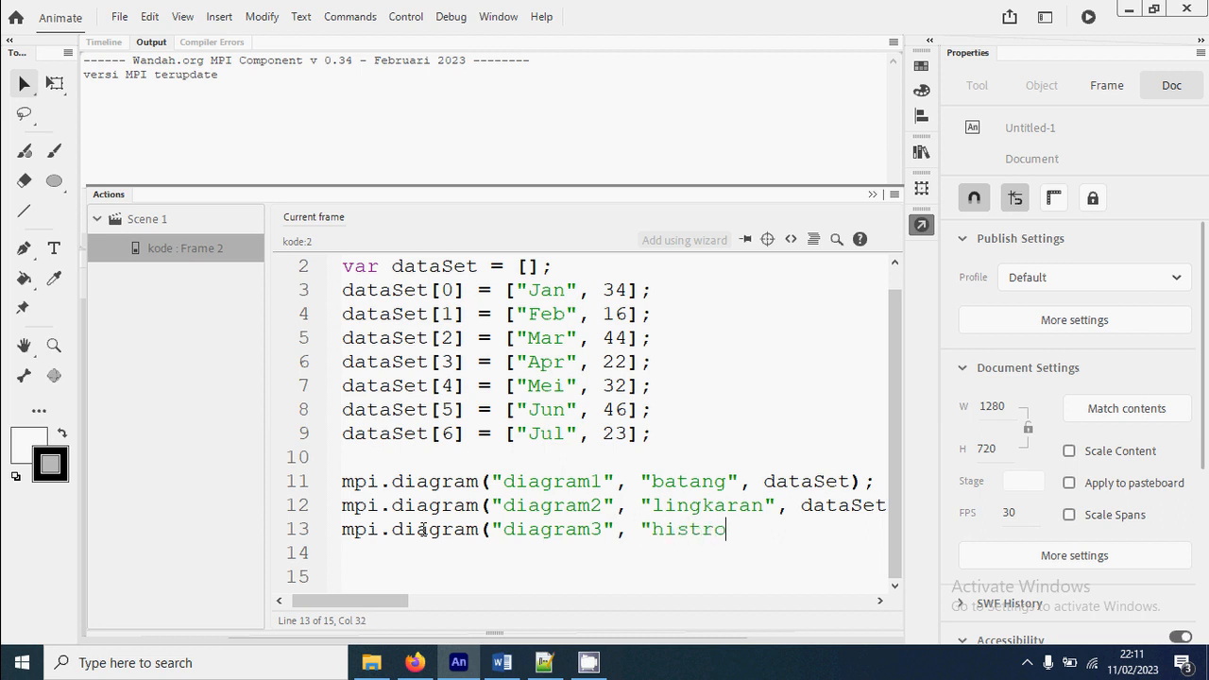
pyautogui.press('BackSpace')
pyautogui.press('BackSpace')
pyautogui.press('BackSpace')
pyautogui.write('ogram", dataSet')
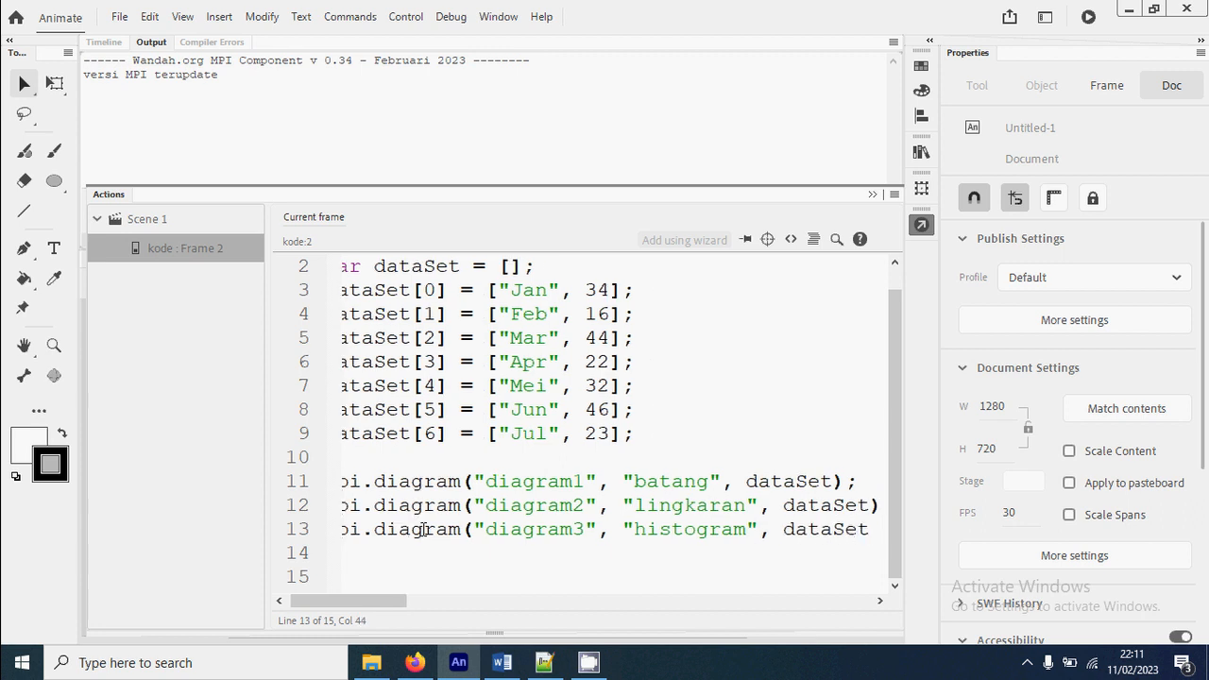
pyautogui.write(');')
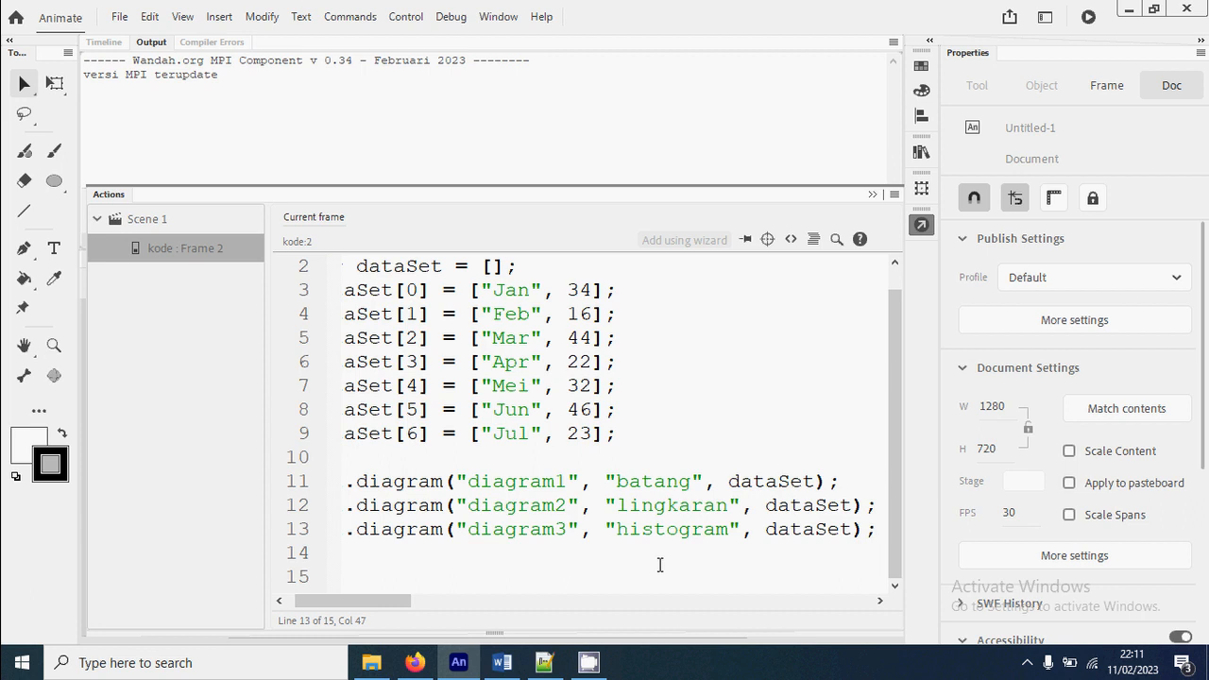
pyautogui.hotkey('ctrl', 'Return')
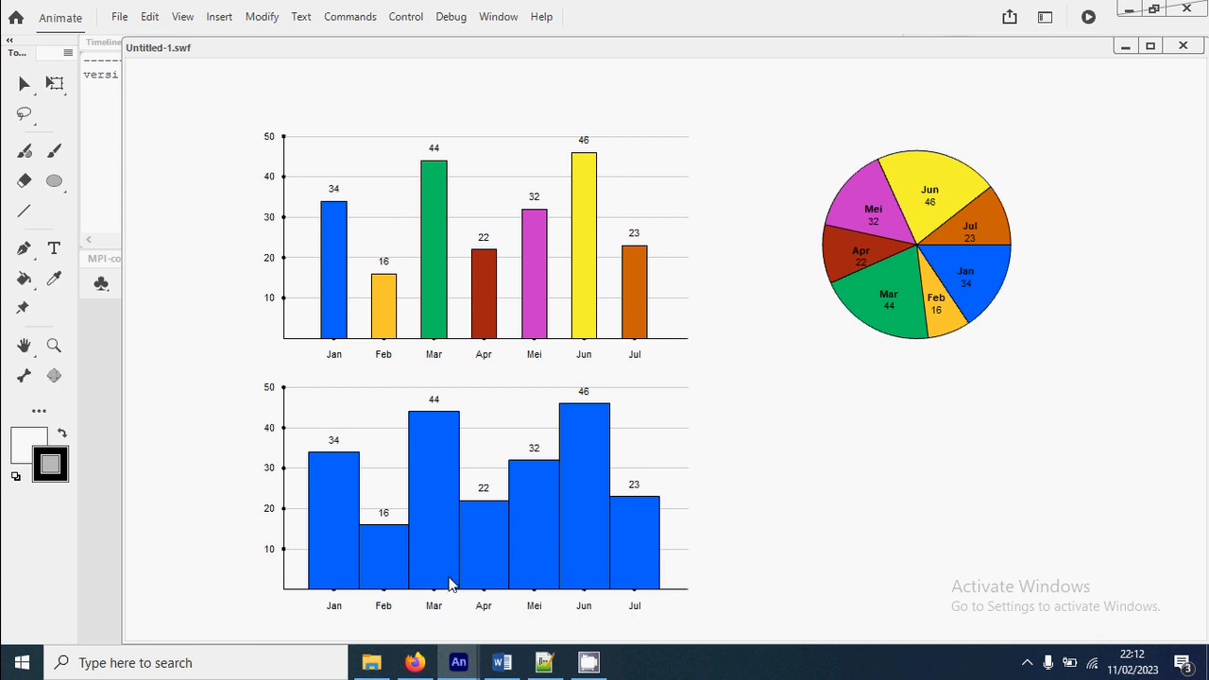
pyautogui.click(1195, 55)
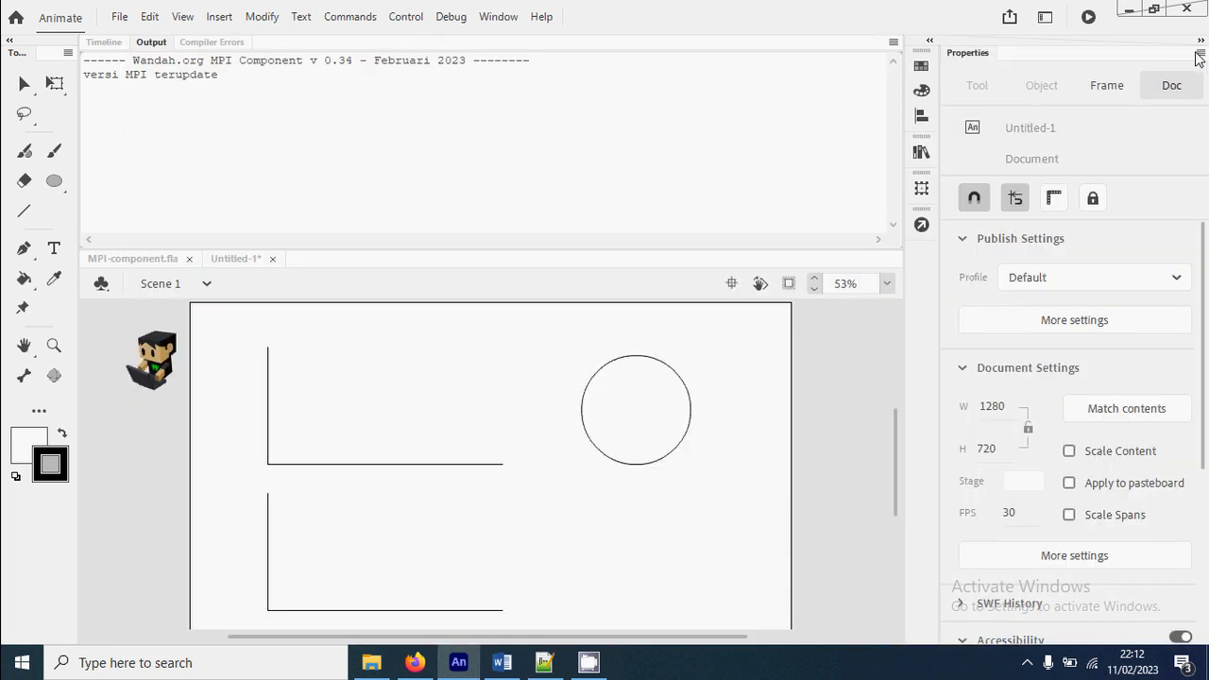
# Change the diagram3 chart type in the script to "garis", test the movie, and close the preview
pyautogui.click(921, 223)
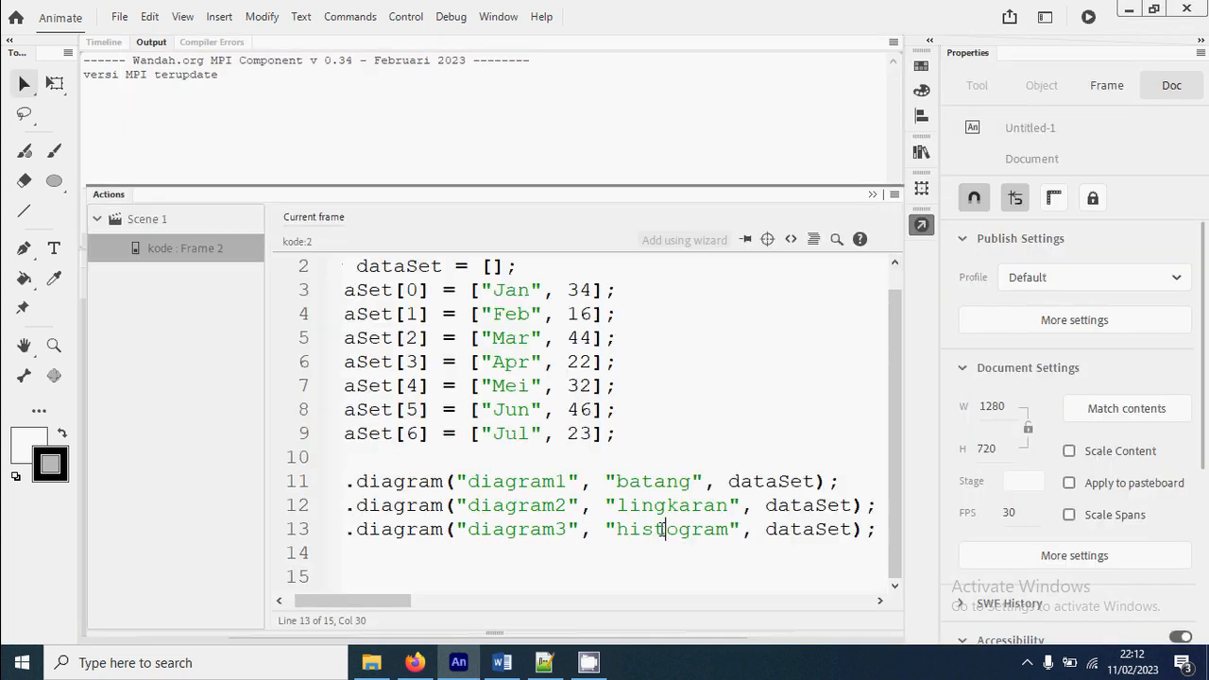
pyautogui.doubleClick(662, 529)
pyautogui.write('garis')
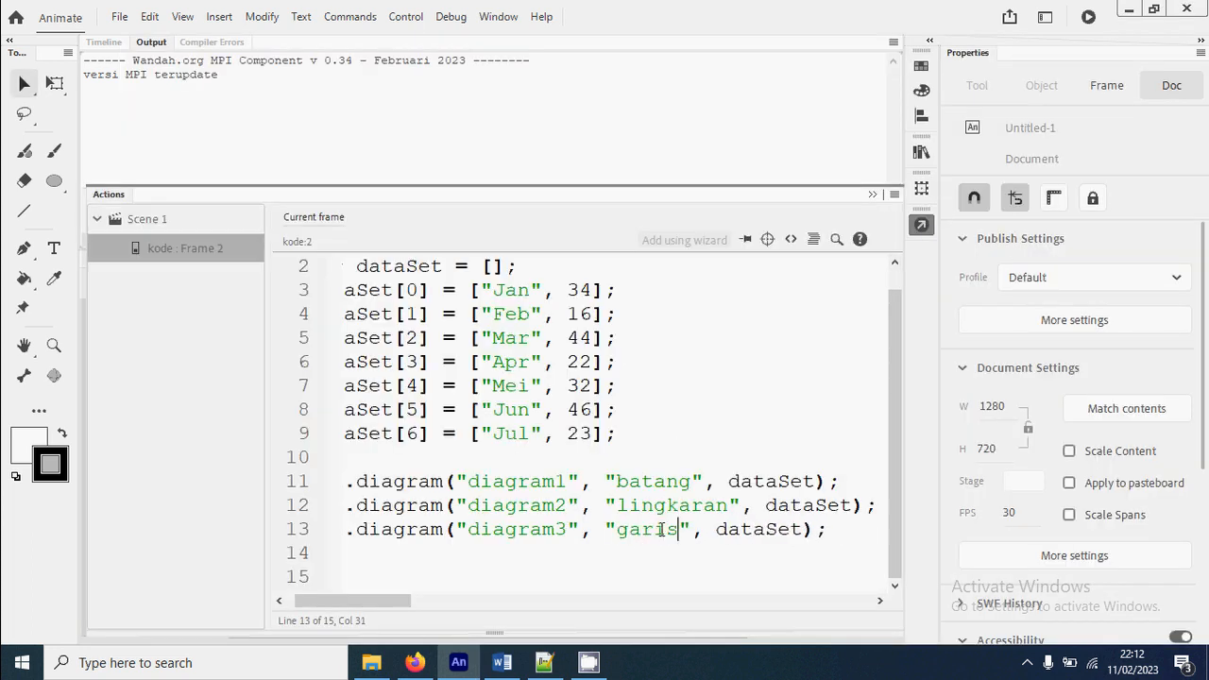
pyautogui.hotkey('ctrl', 'Return')
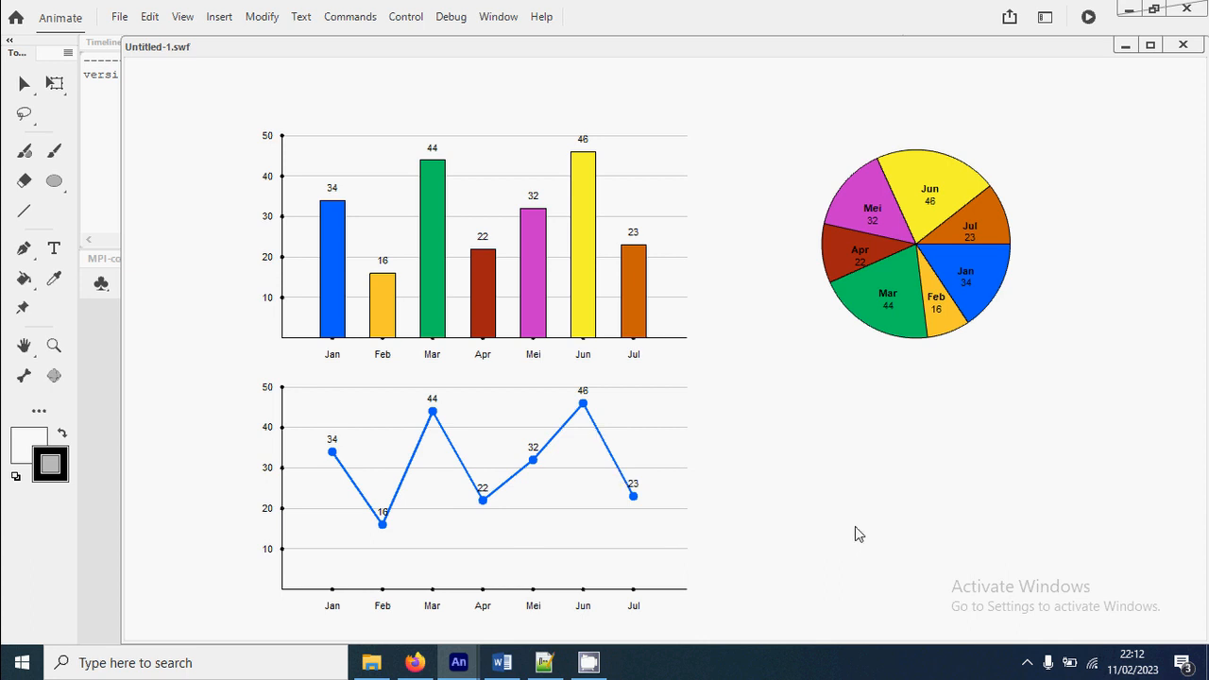
pyautogui.click(1183, 45)
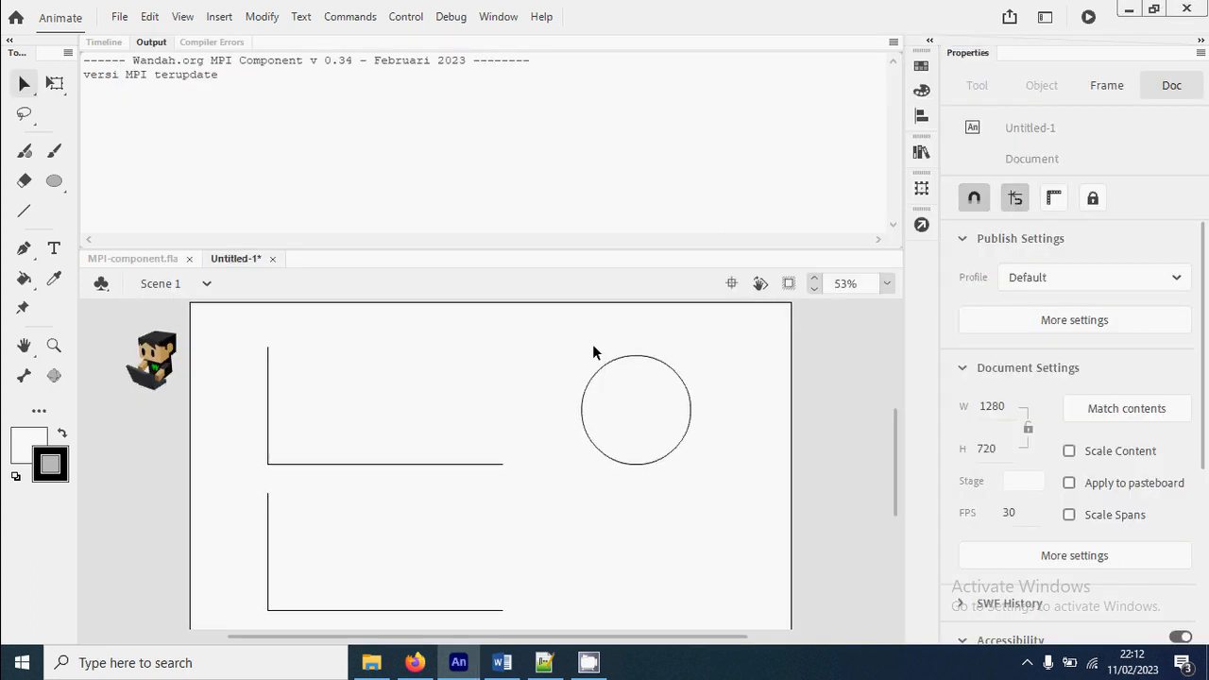
# Duplicate the circle clip straight down to about Y 541, beside the second axes, and give the copy the instance name diagram4
pyautogui.moveTo(592, 344); pyautogui.dragTo(699, 484)
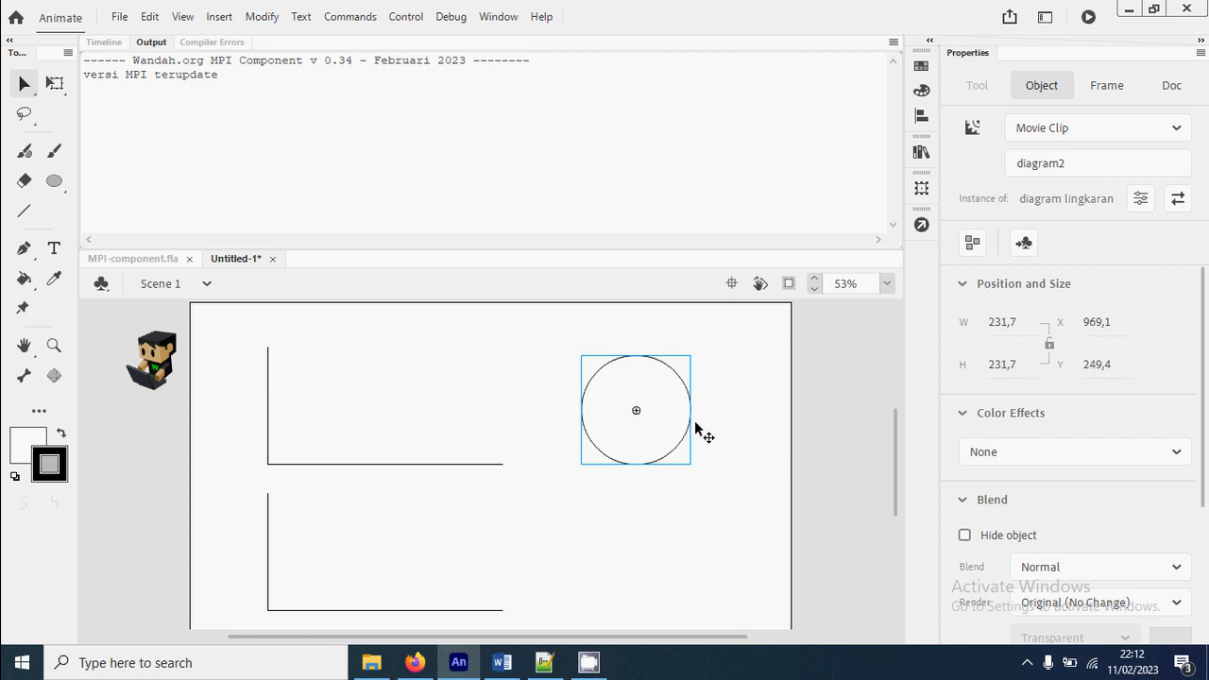
pyautogui.moveTo(691, 427); pyautogui.dragTo(683, 539)
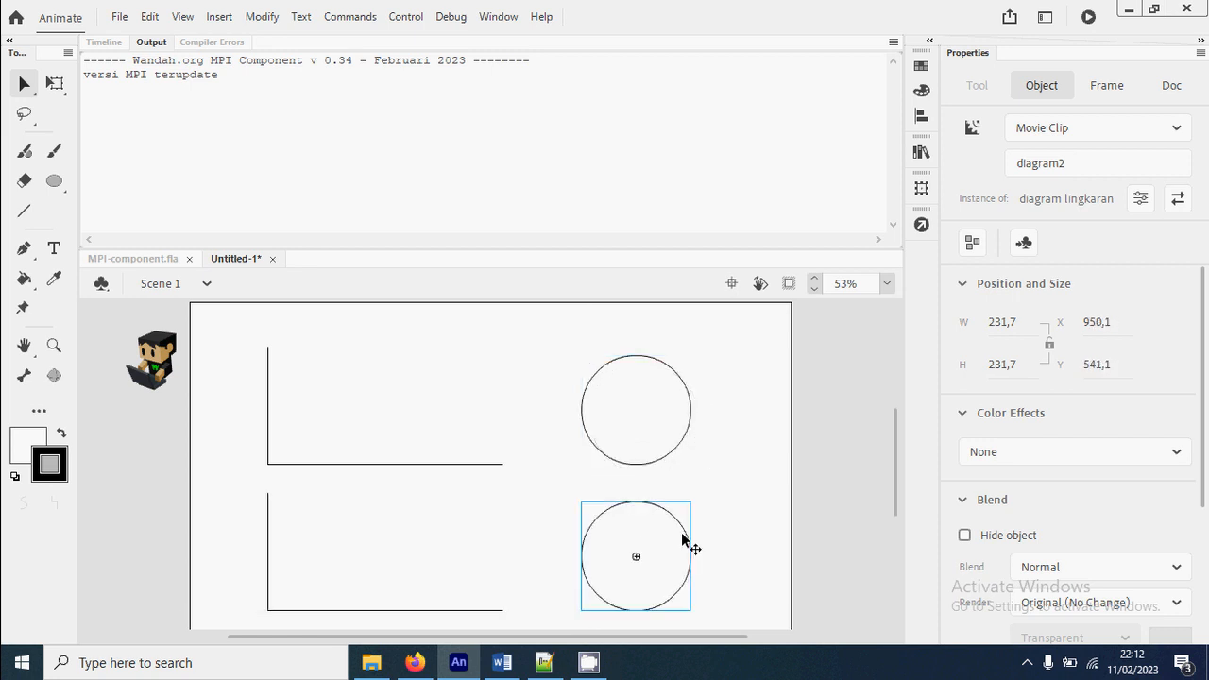
pyautogui.click(1077, 161)
pyautogui.press('BackSpace')
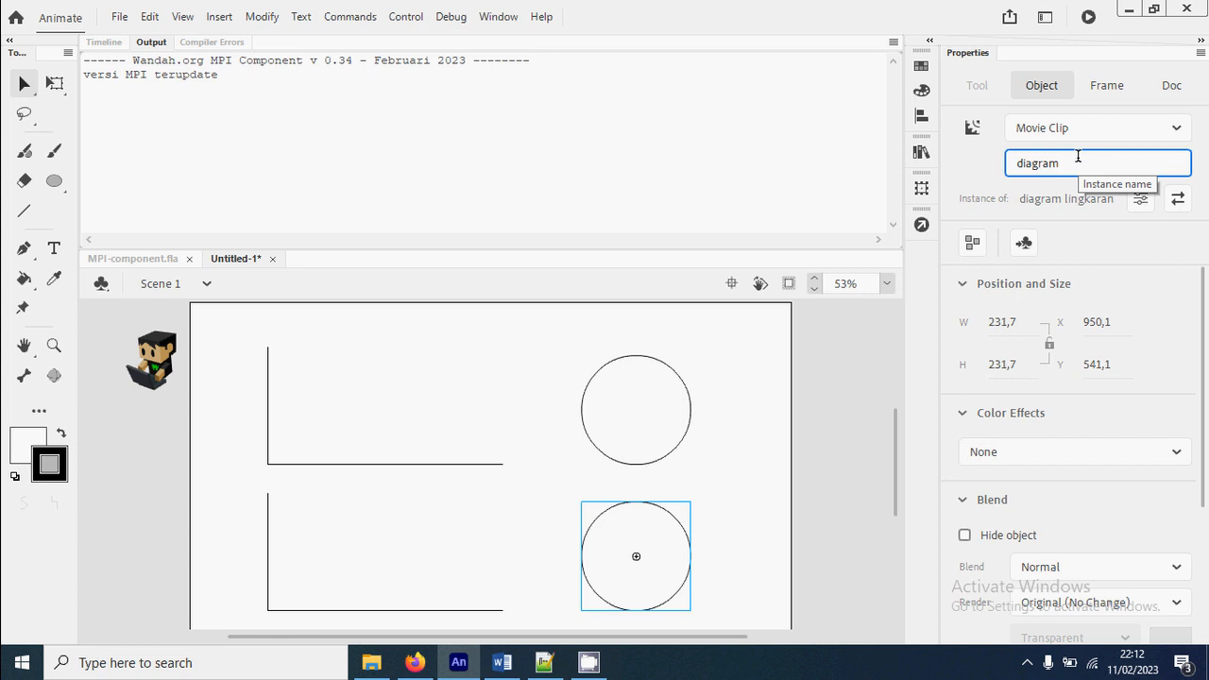
pyautogui.click(793, 489)
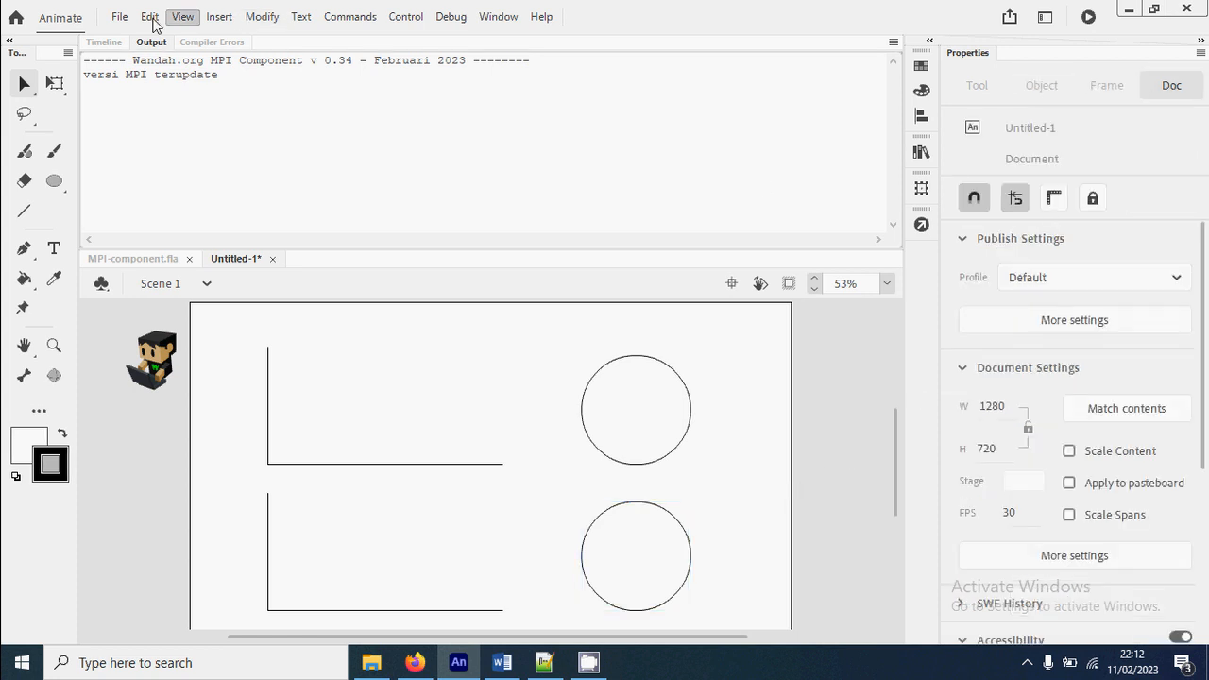
# Add the line mpi.diagram("diagram4", "radar", dataSet); after the diagram3 call in the kode frame 2 script, and test the movie
pyautogui.click(104, 41)
pyautogui.click(314, 140)
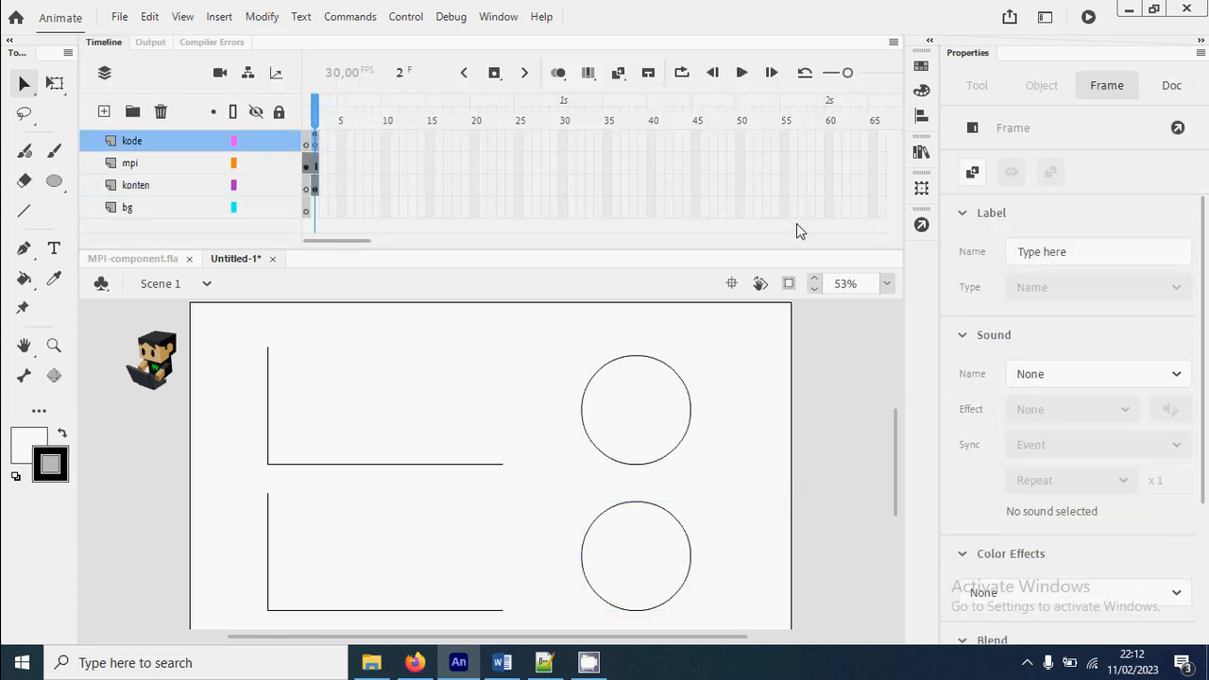
pyautogui.click(922, 224)
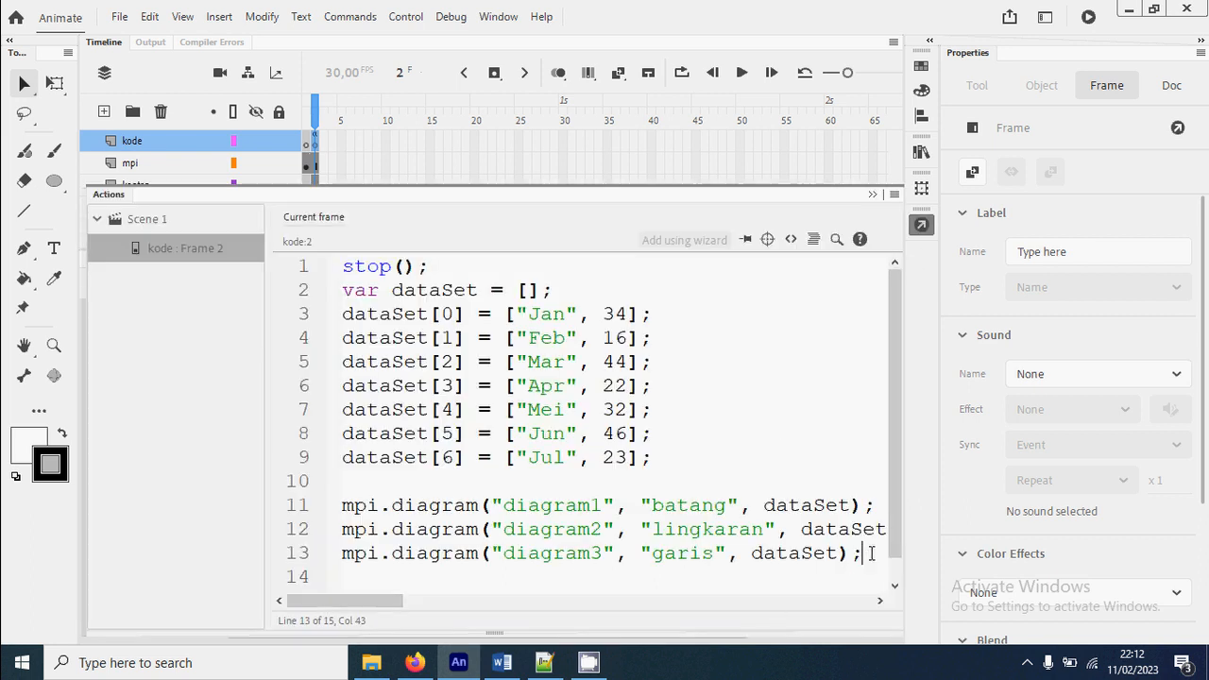
pyautogui.press('Return')
pyautogui.write('mpi')
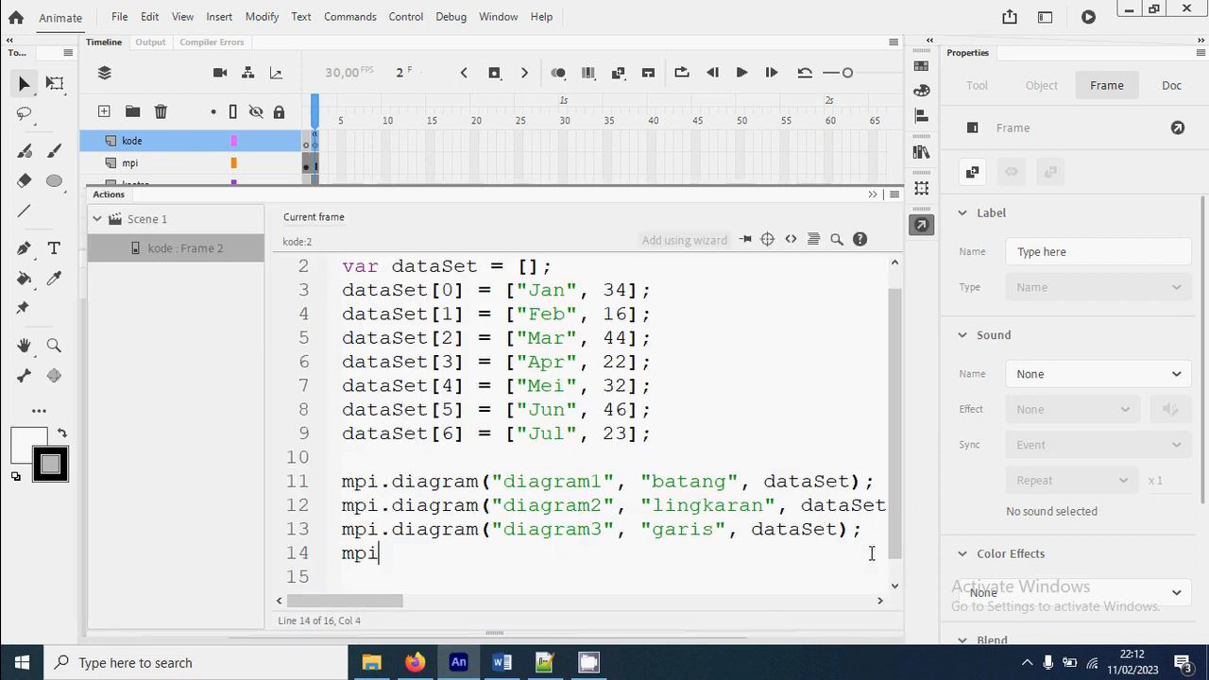
pyautogui.write('.diagram')
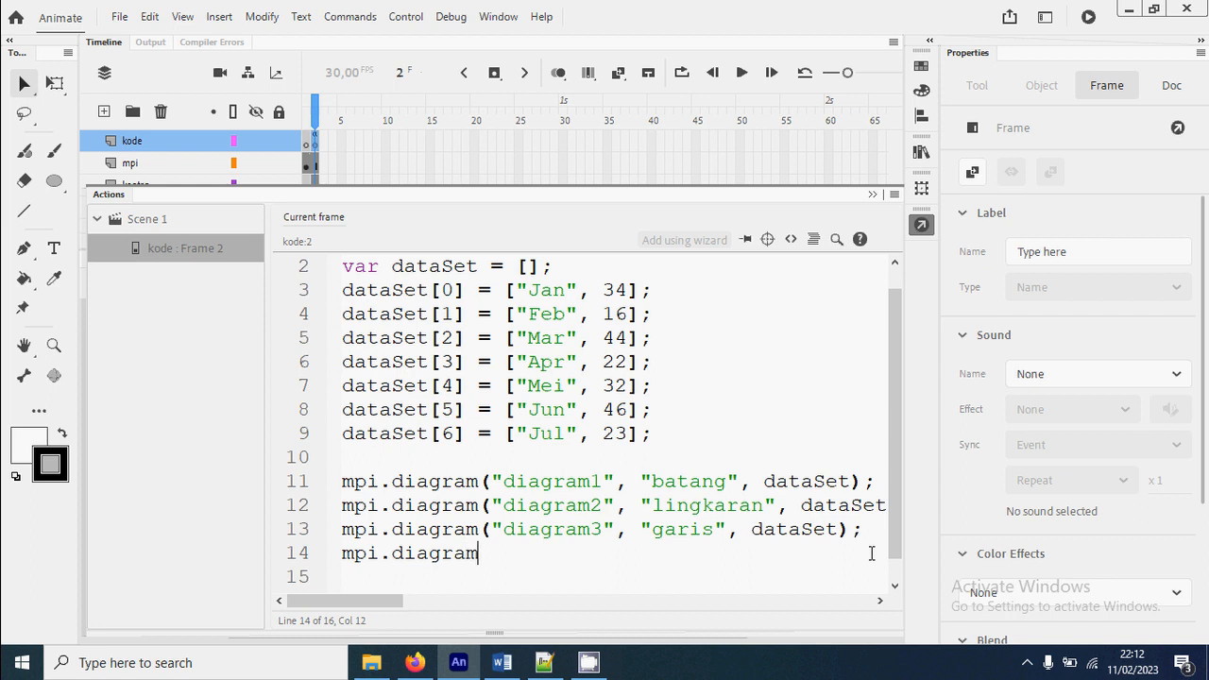
pyautogui.write('("diagram')
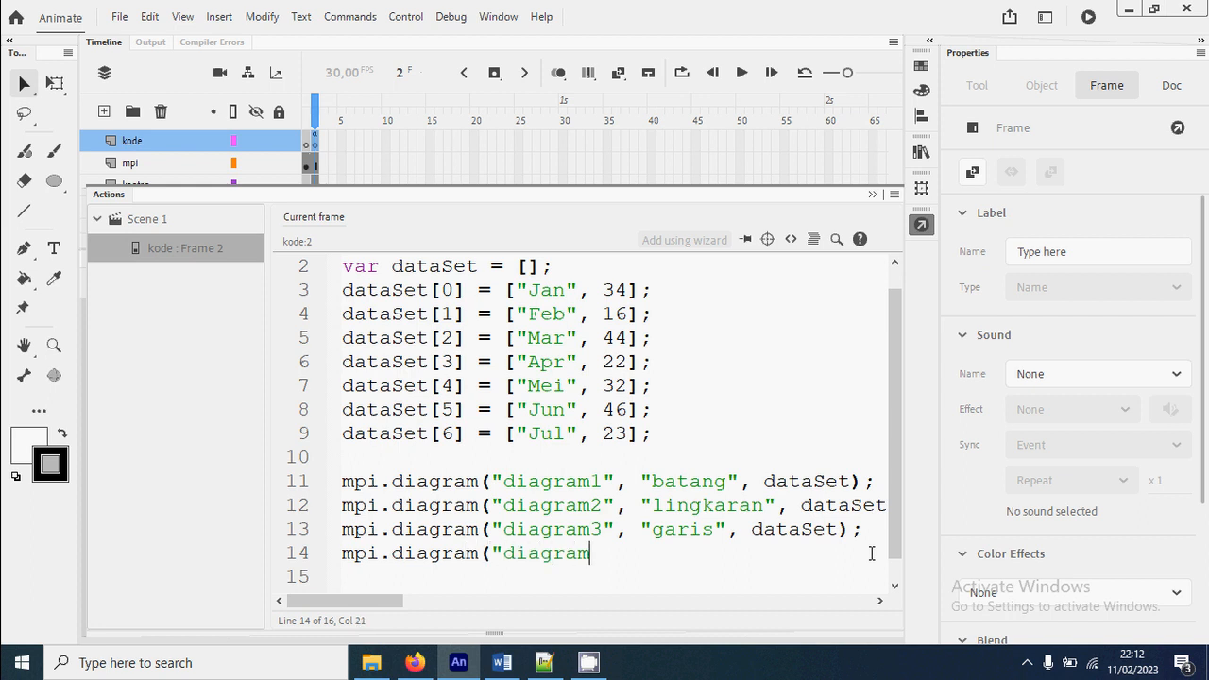
pyautogui.write('4", "radar", dataSet);')
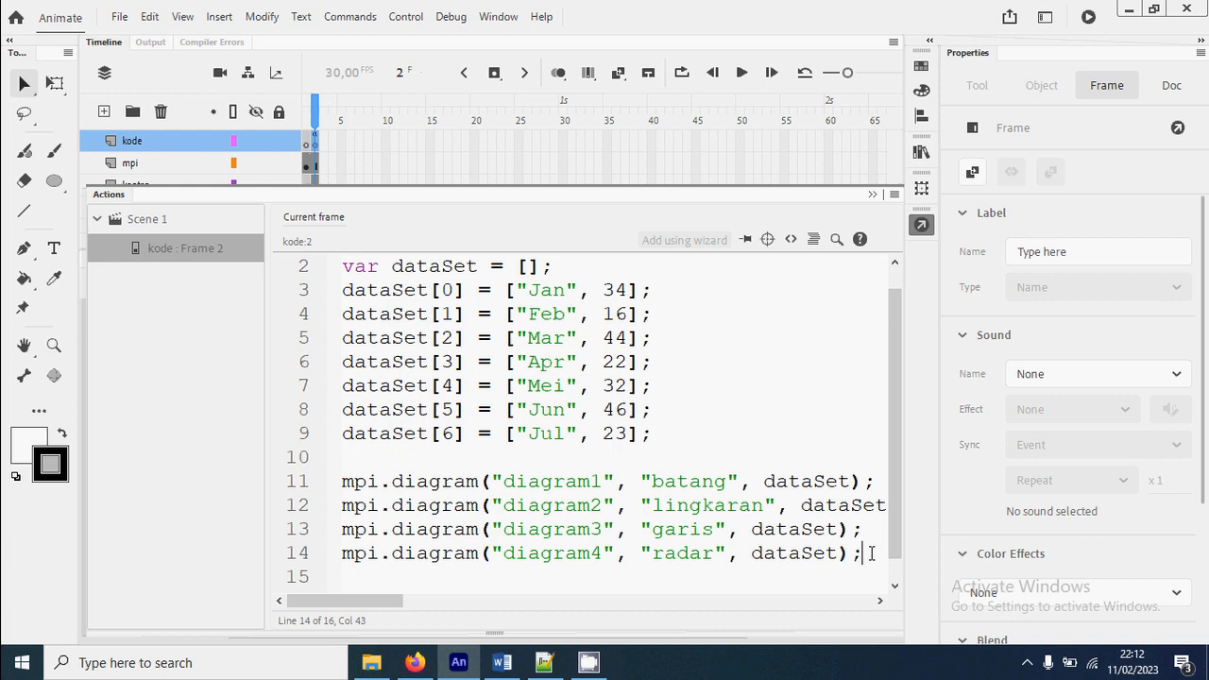
pyautogui.hotkey('ctrl', 'Return')
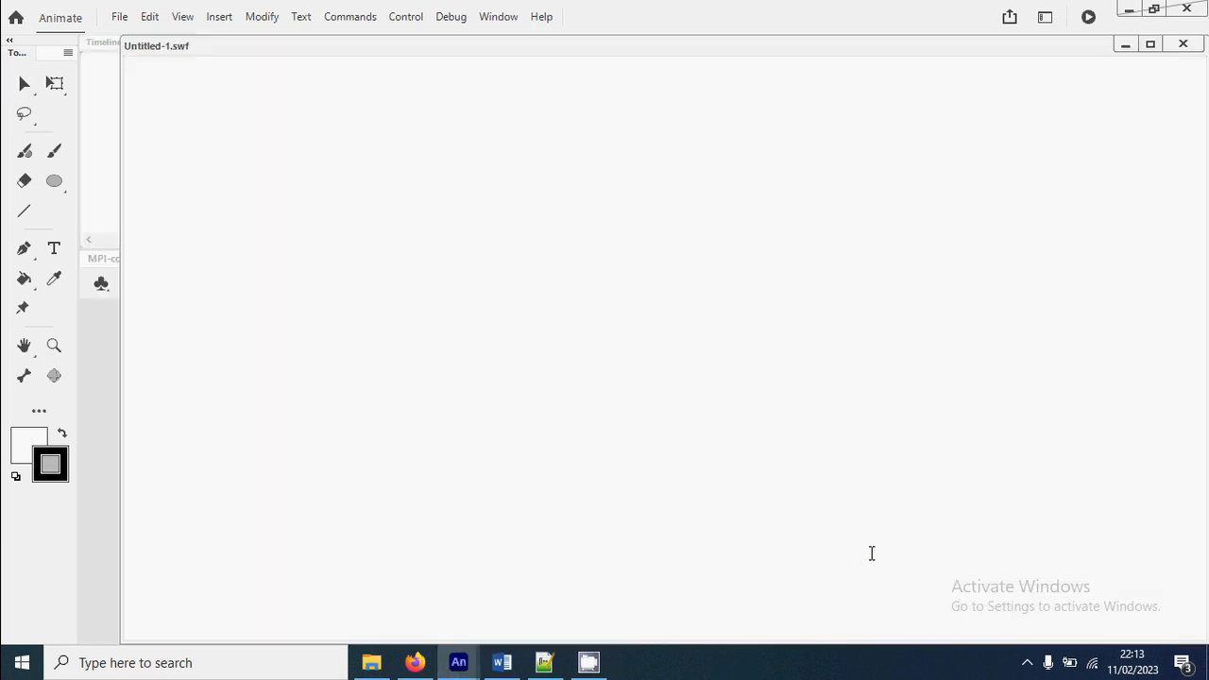